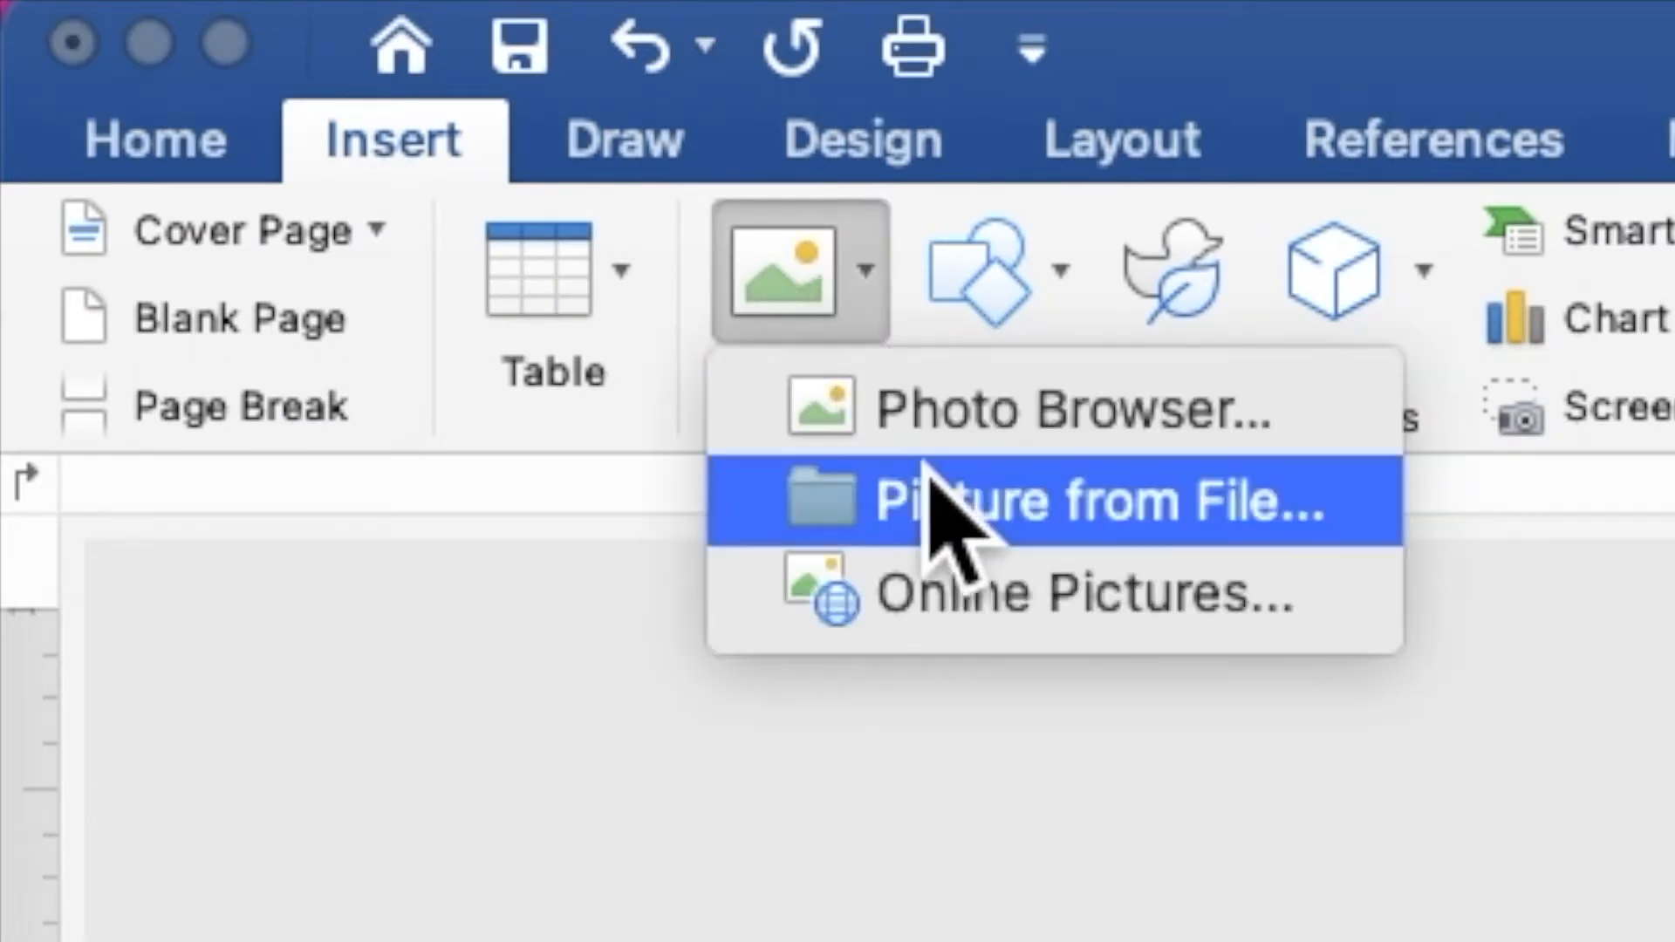
# Step: Insert GOLD FLAKES.png from the Desktop's RED AND GOLD folder
pyautogui.click(950, 515)
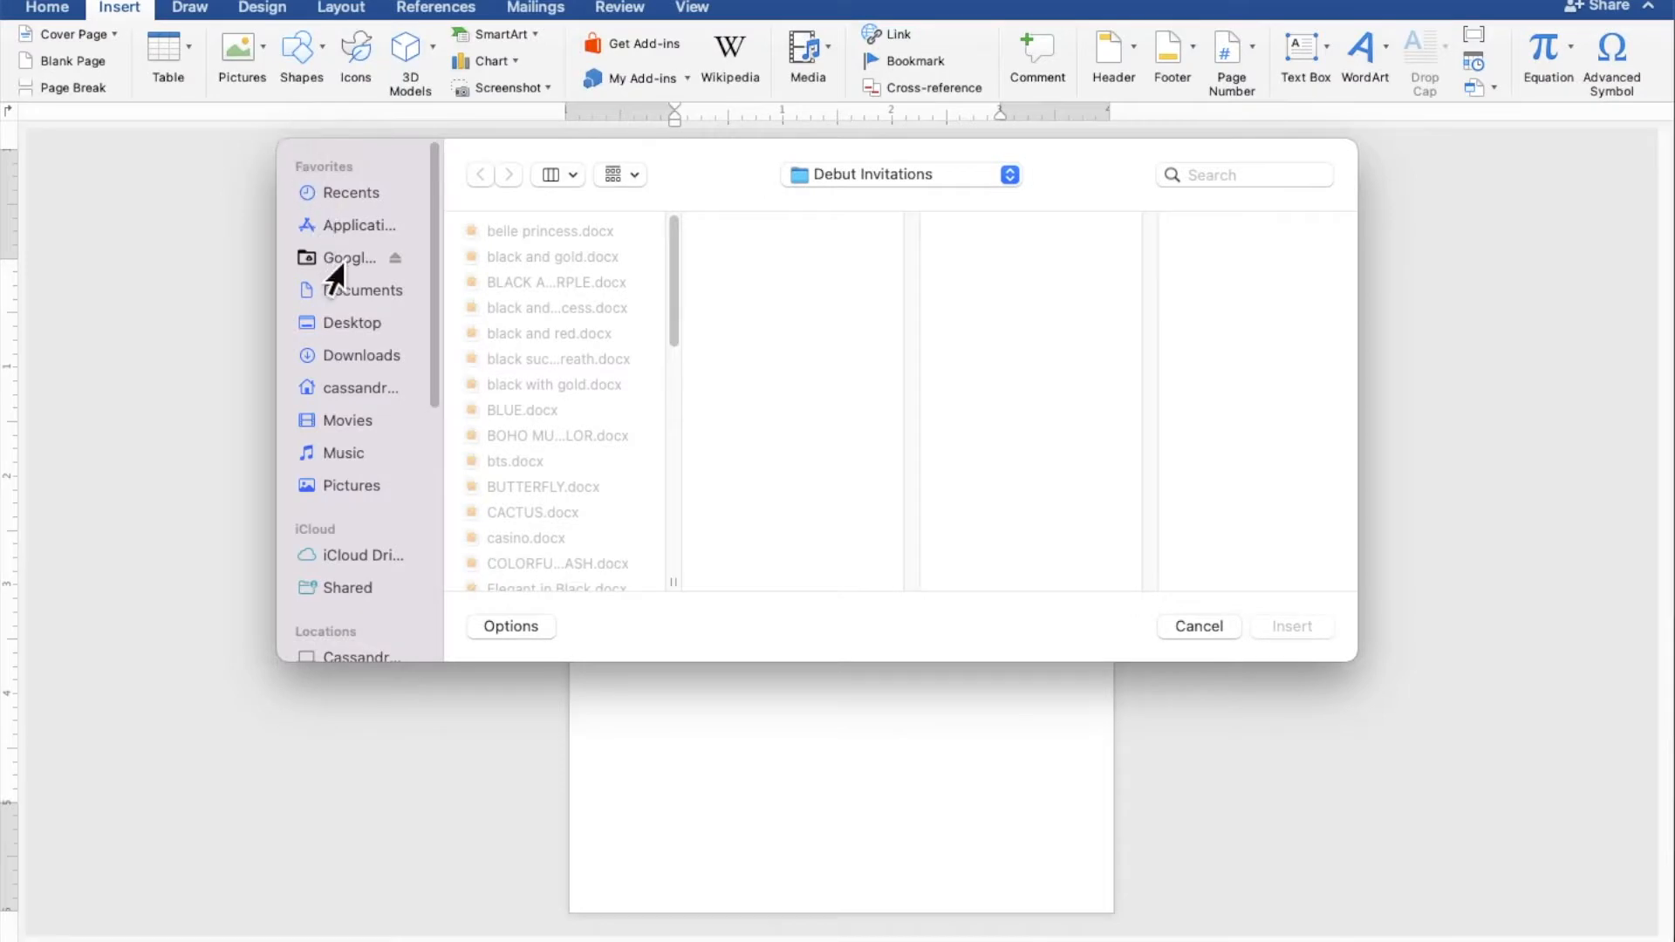
pyautogui.click(347, 324)
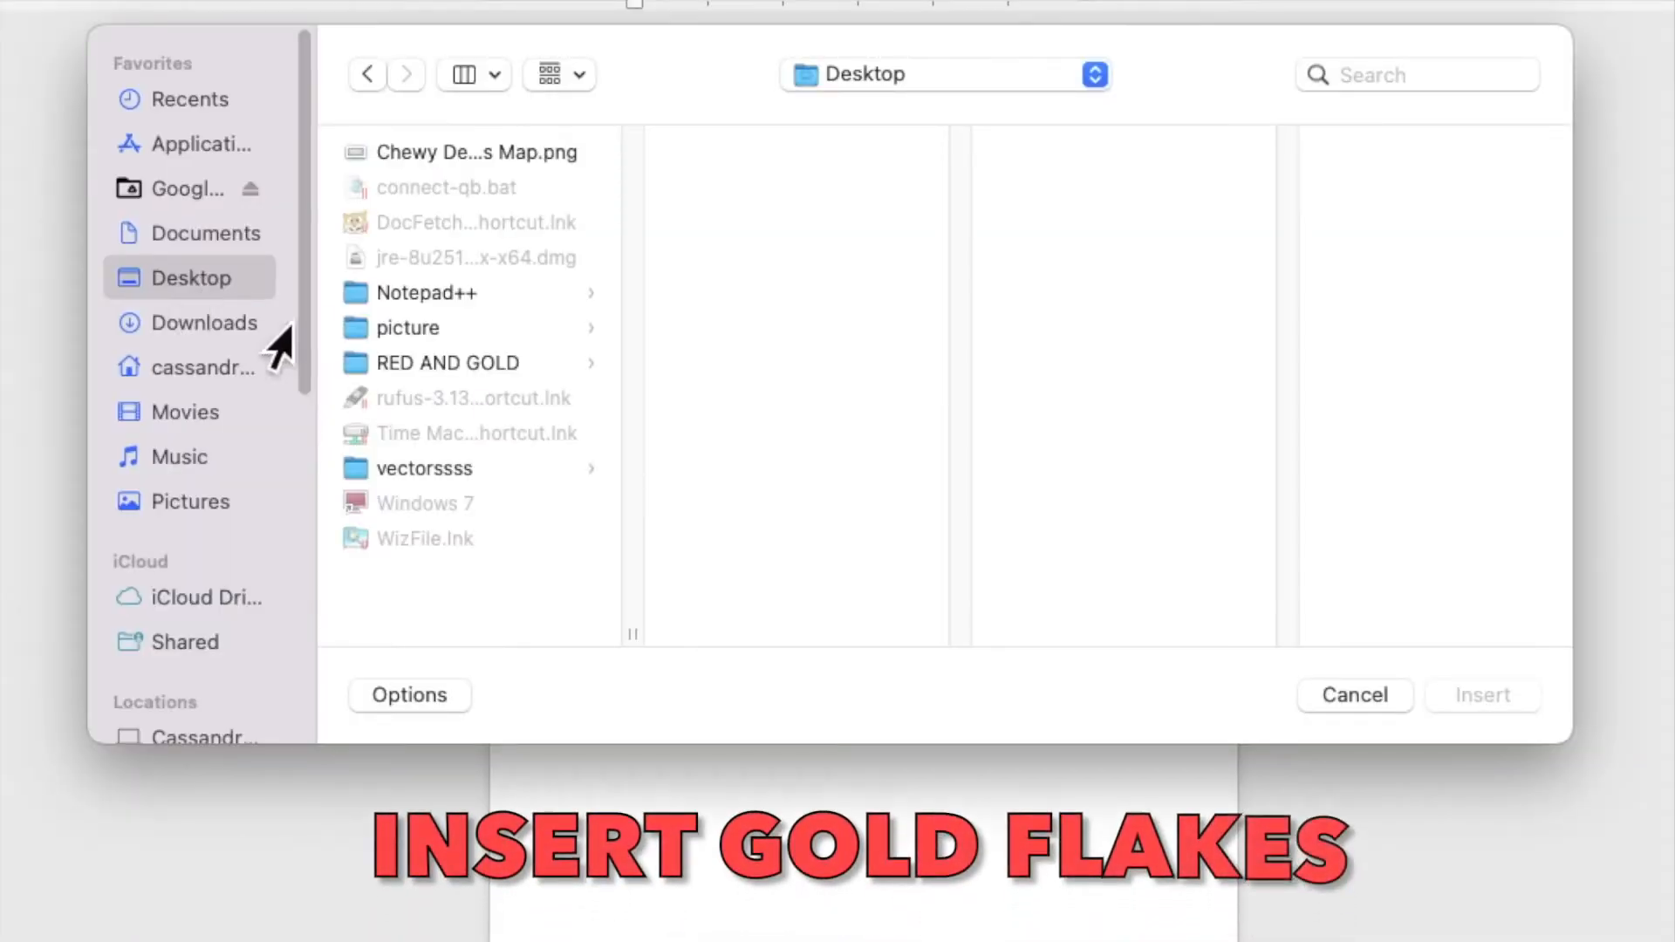
pyautogui.click(452, 373)
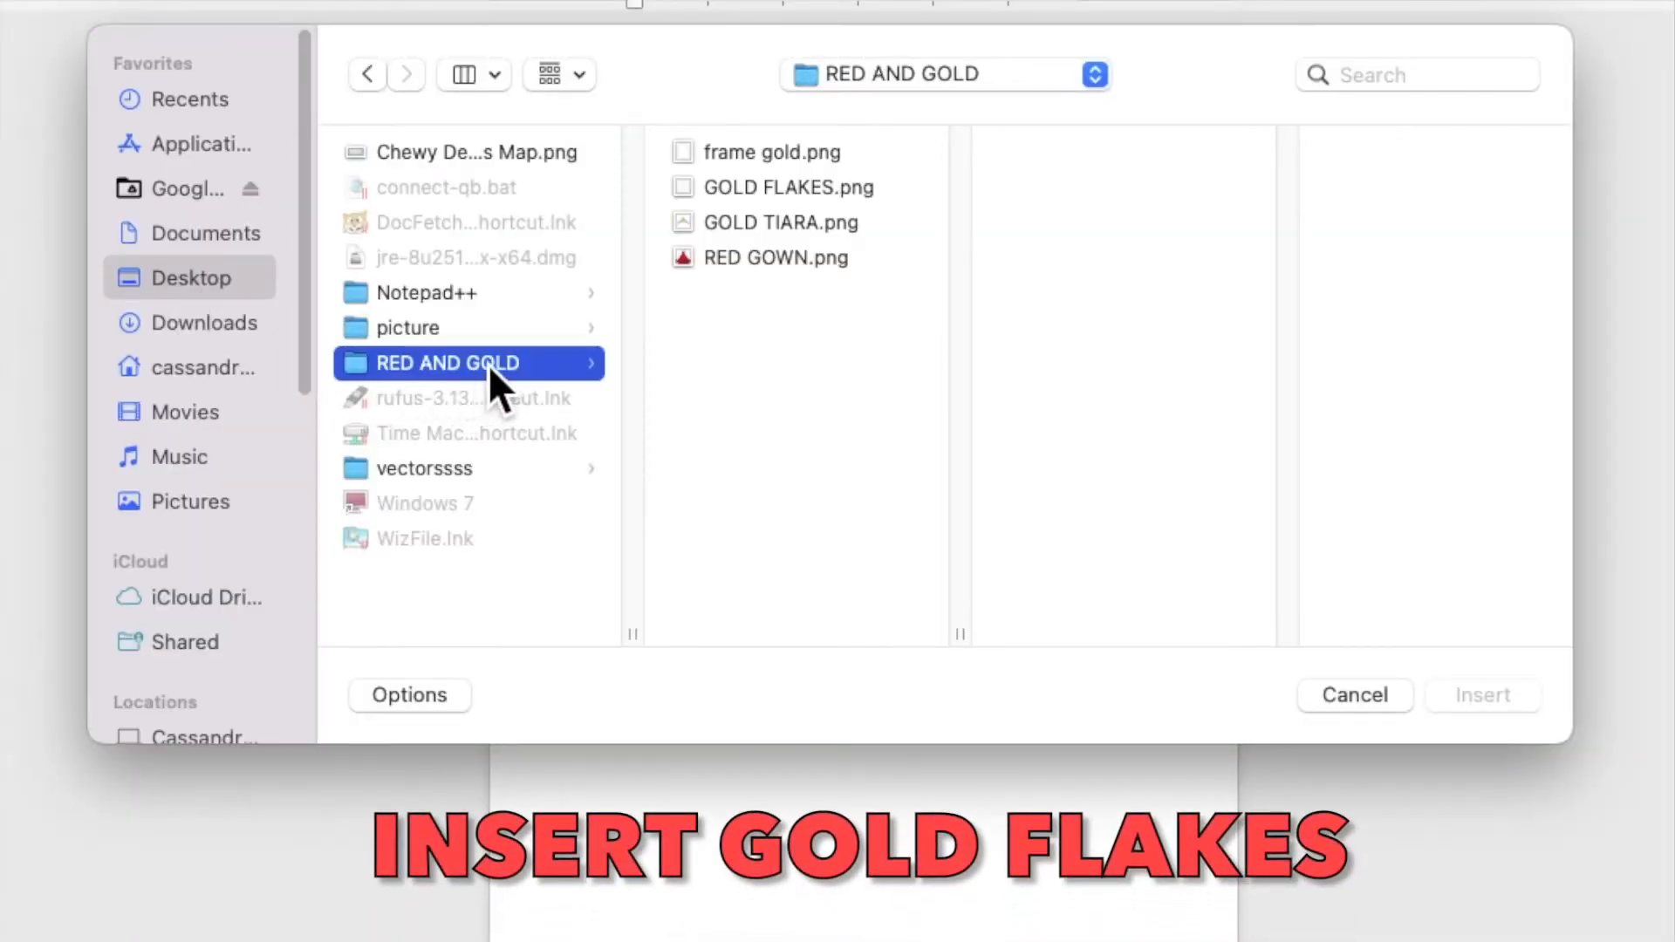
pyautogui.click(766, 186)
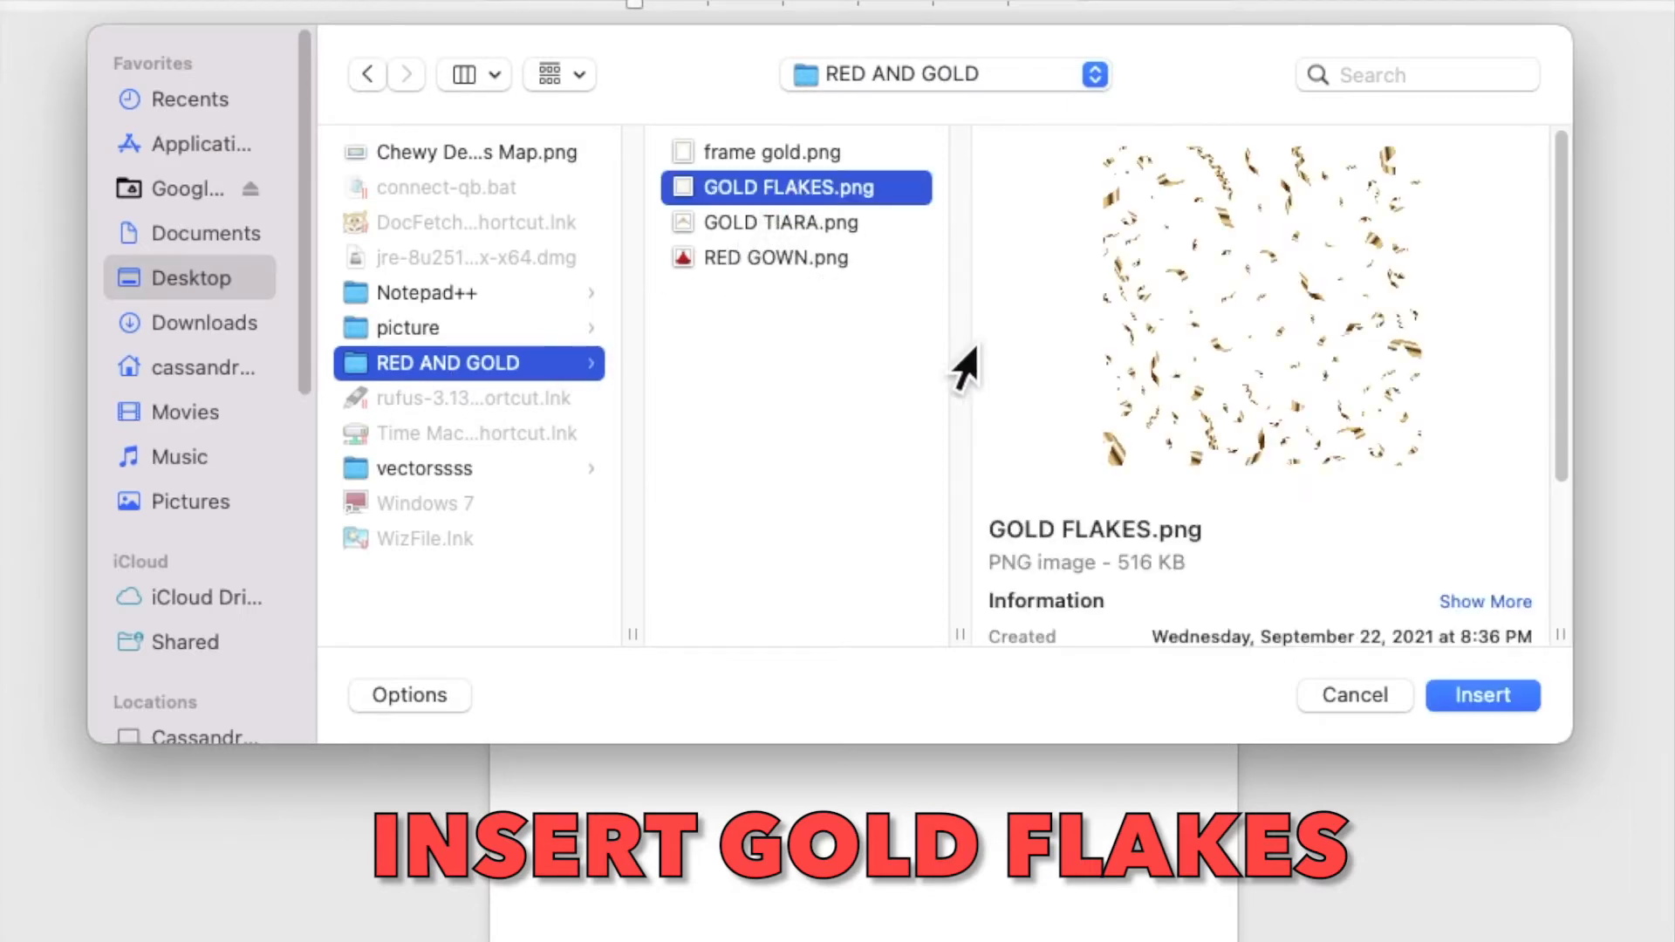
pyautogui.click(1456, 698)
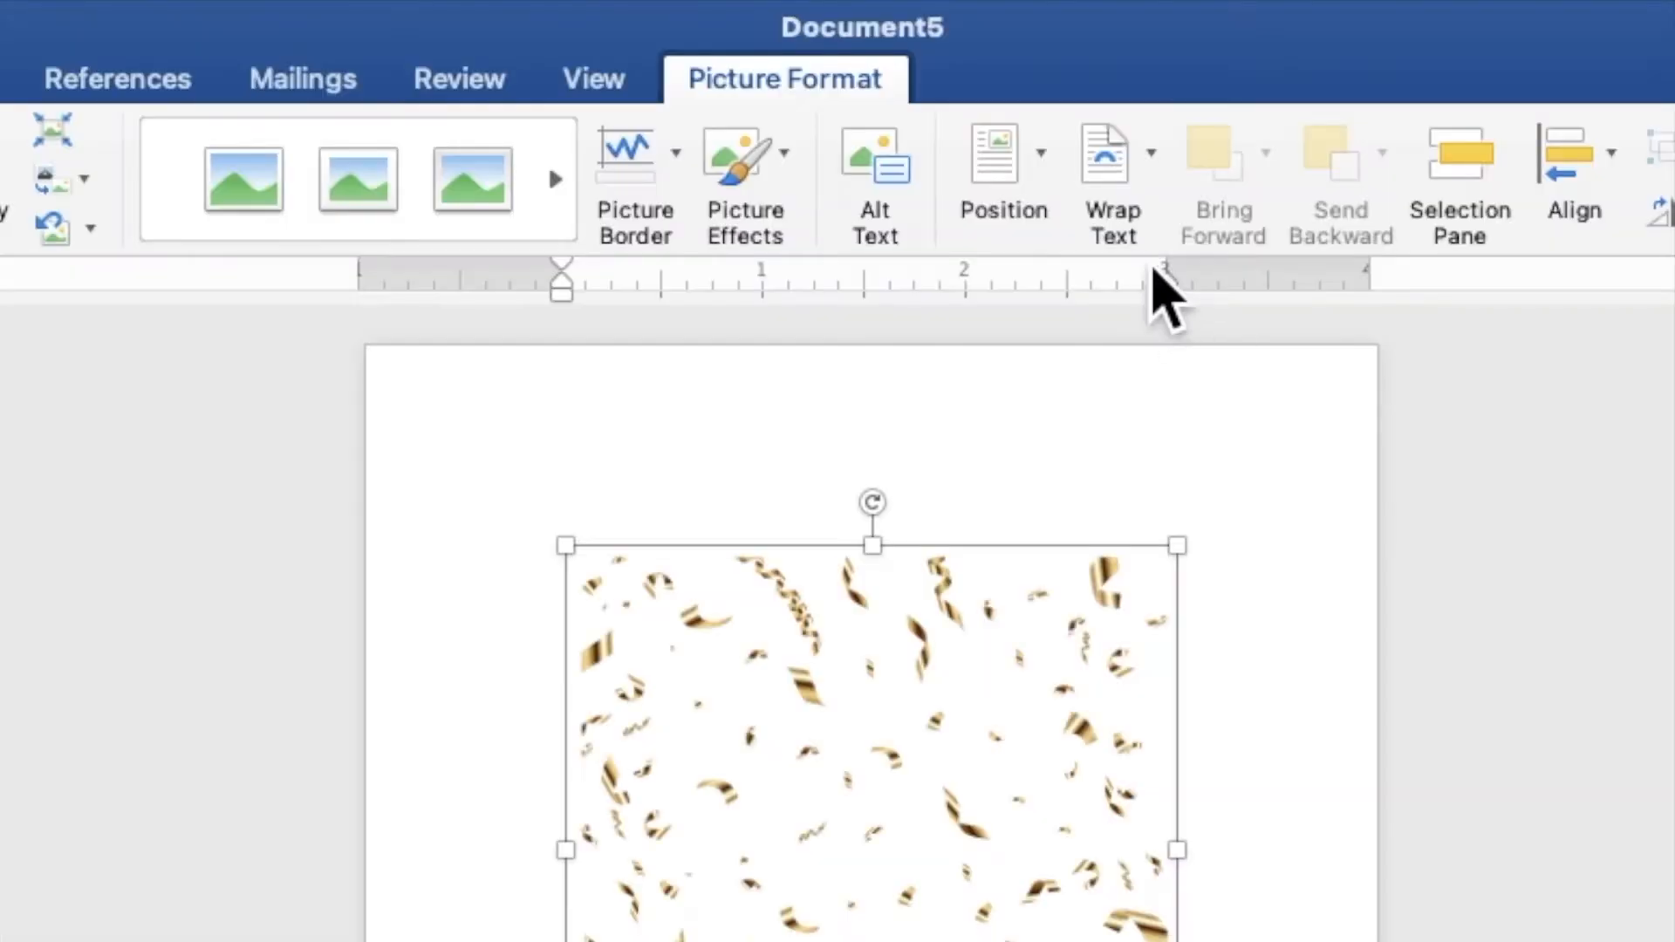
# Step: Wrap the confetti picture behind text and move it to the page's top-left corner
pyautogui.click(973, 54)
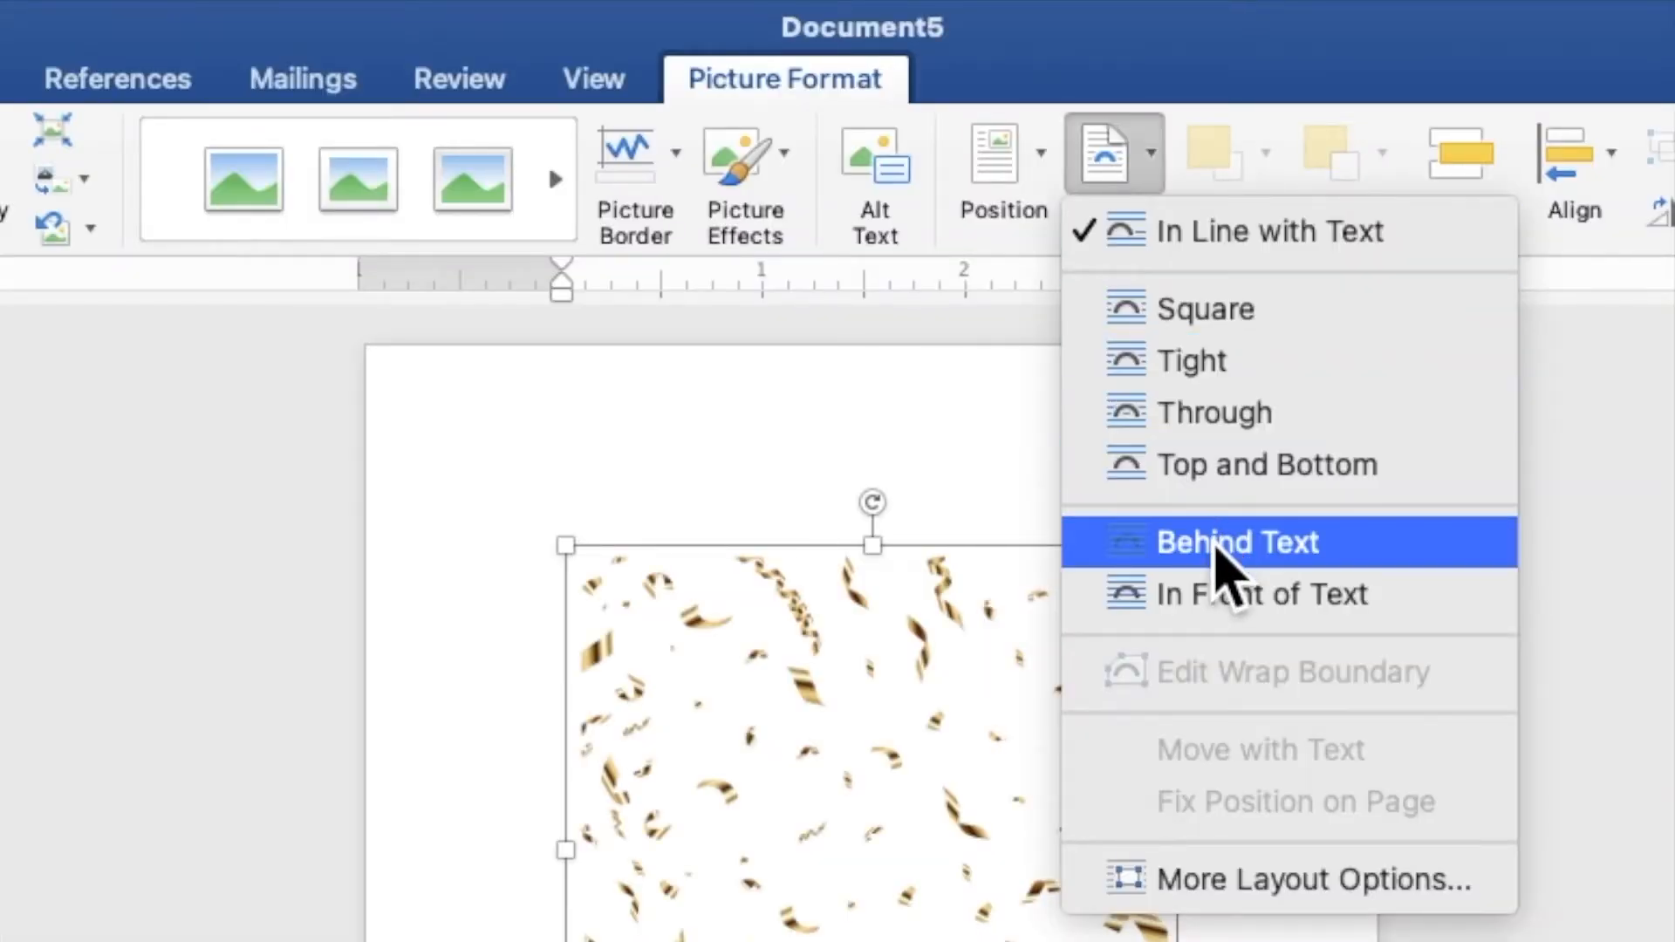
pyautogui.click(1111, 550)
pyautogui.moveTo(912, 426); pyautogui.dragTo(794, 324)
# Step: Duplicate the confetti picture and place the copy at the top-right of the page
pyautogui.rightClick(779, 299)
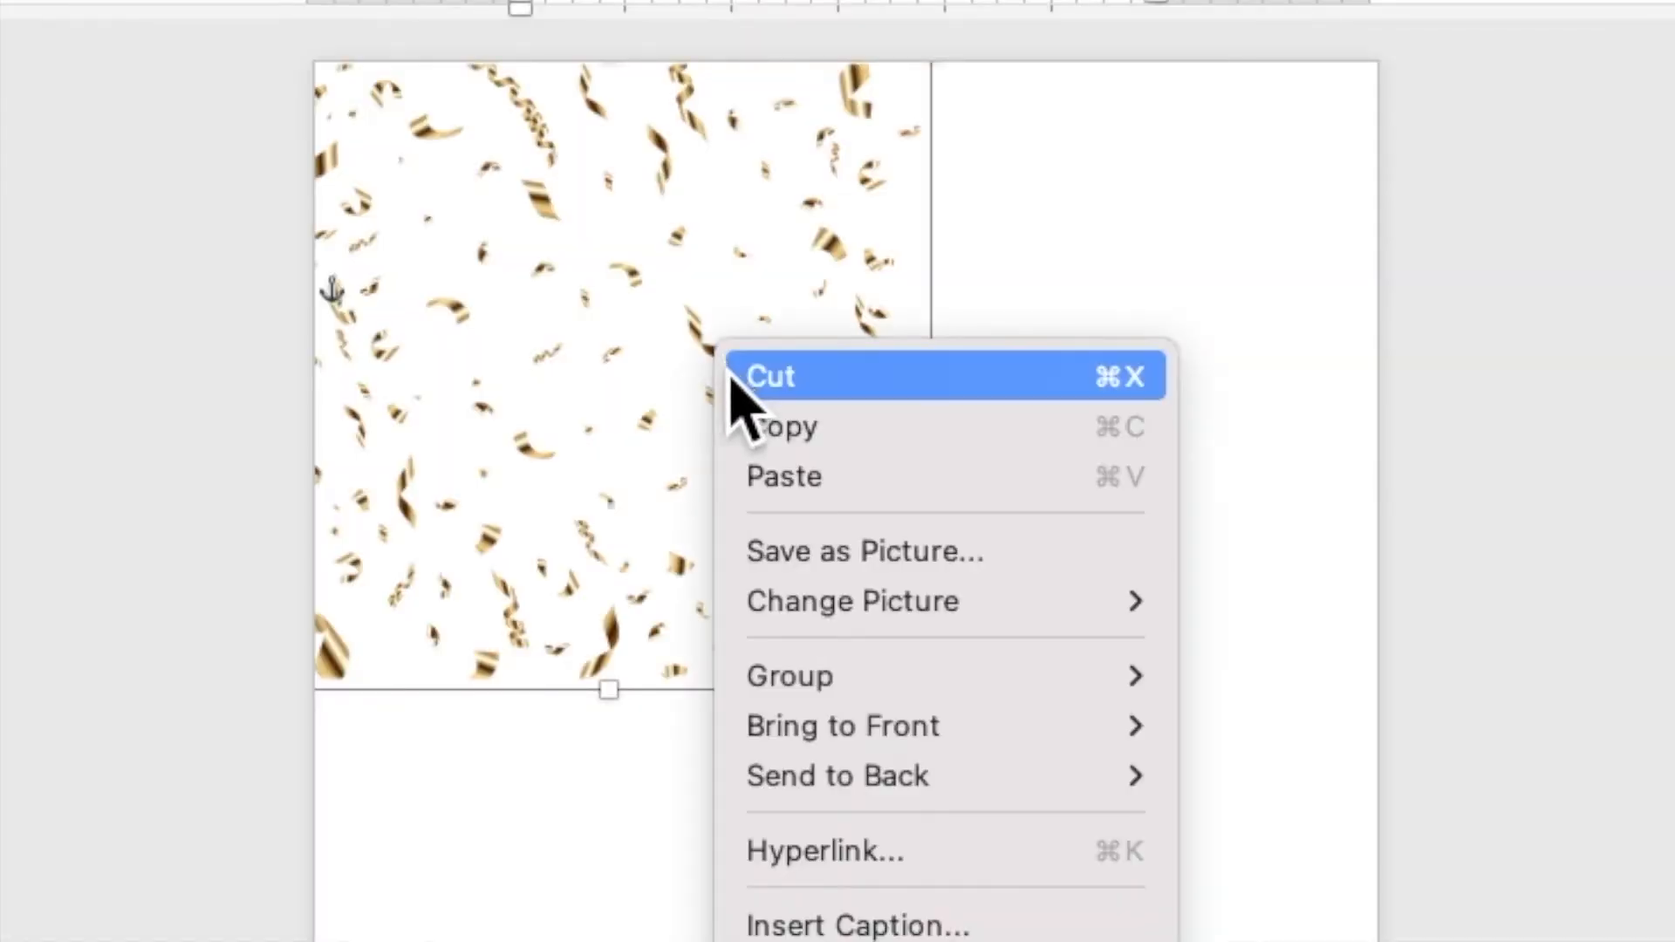
pyautogui.click(755, 426)
pyautogui.rightClick(726, 323)
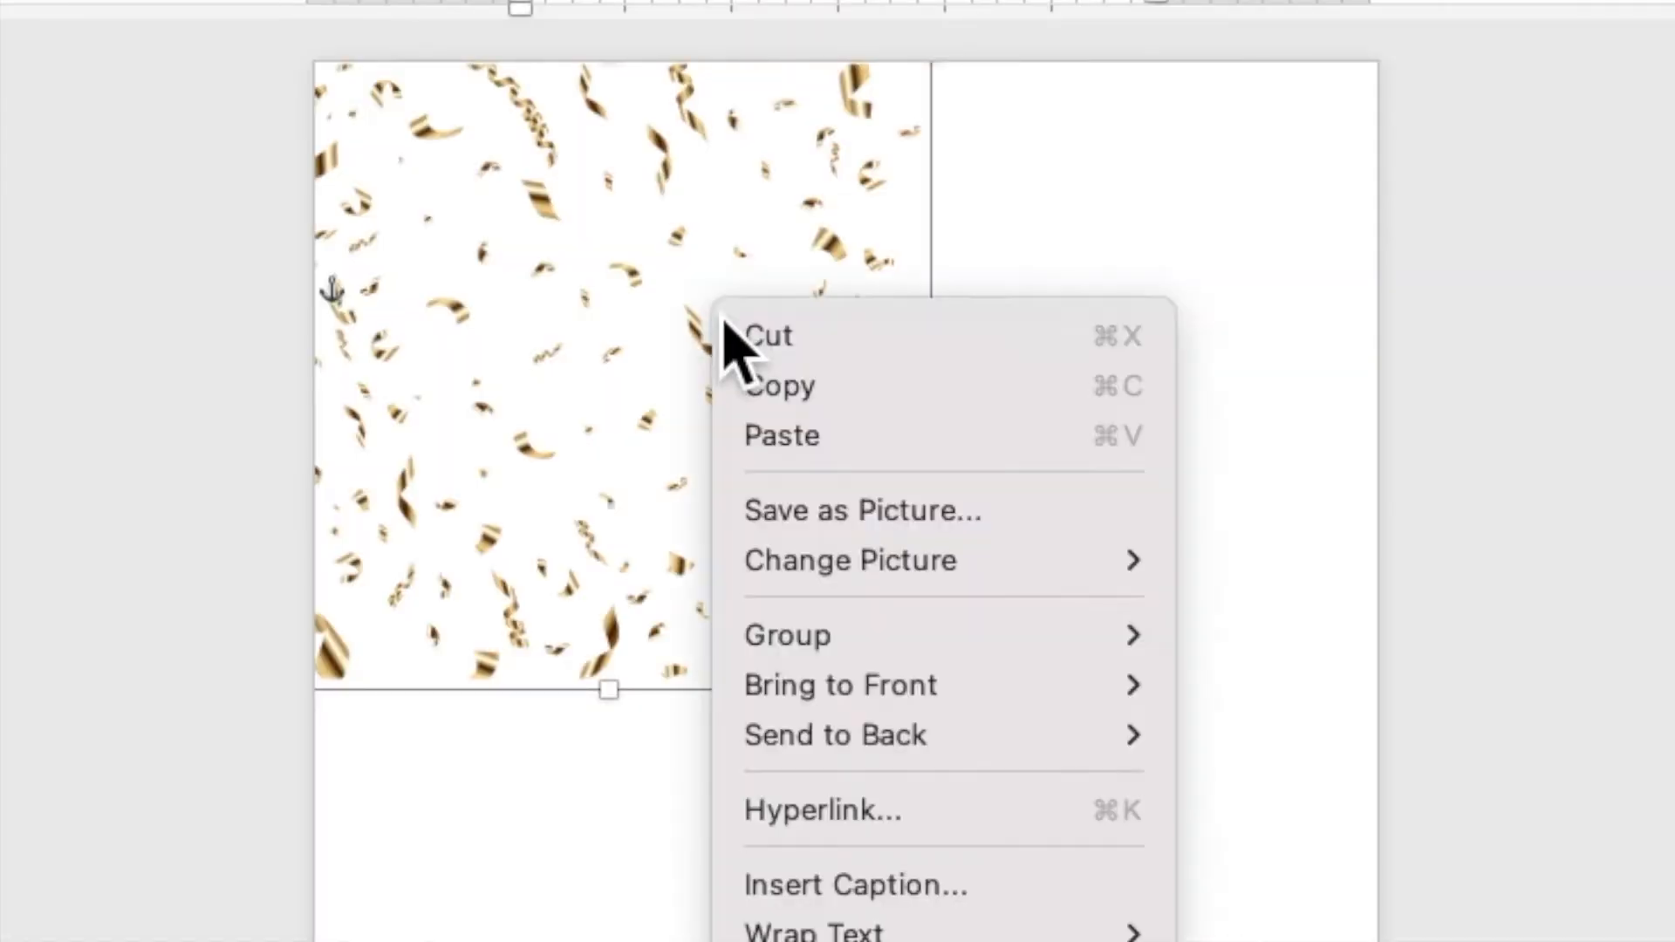
pyautogui.click(768, 440)
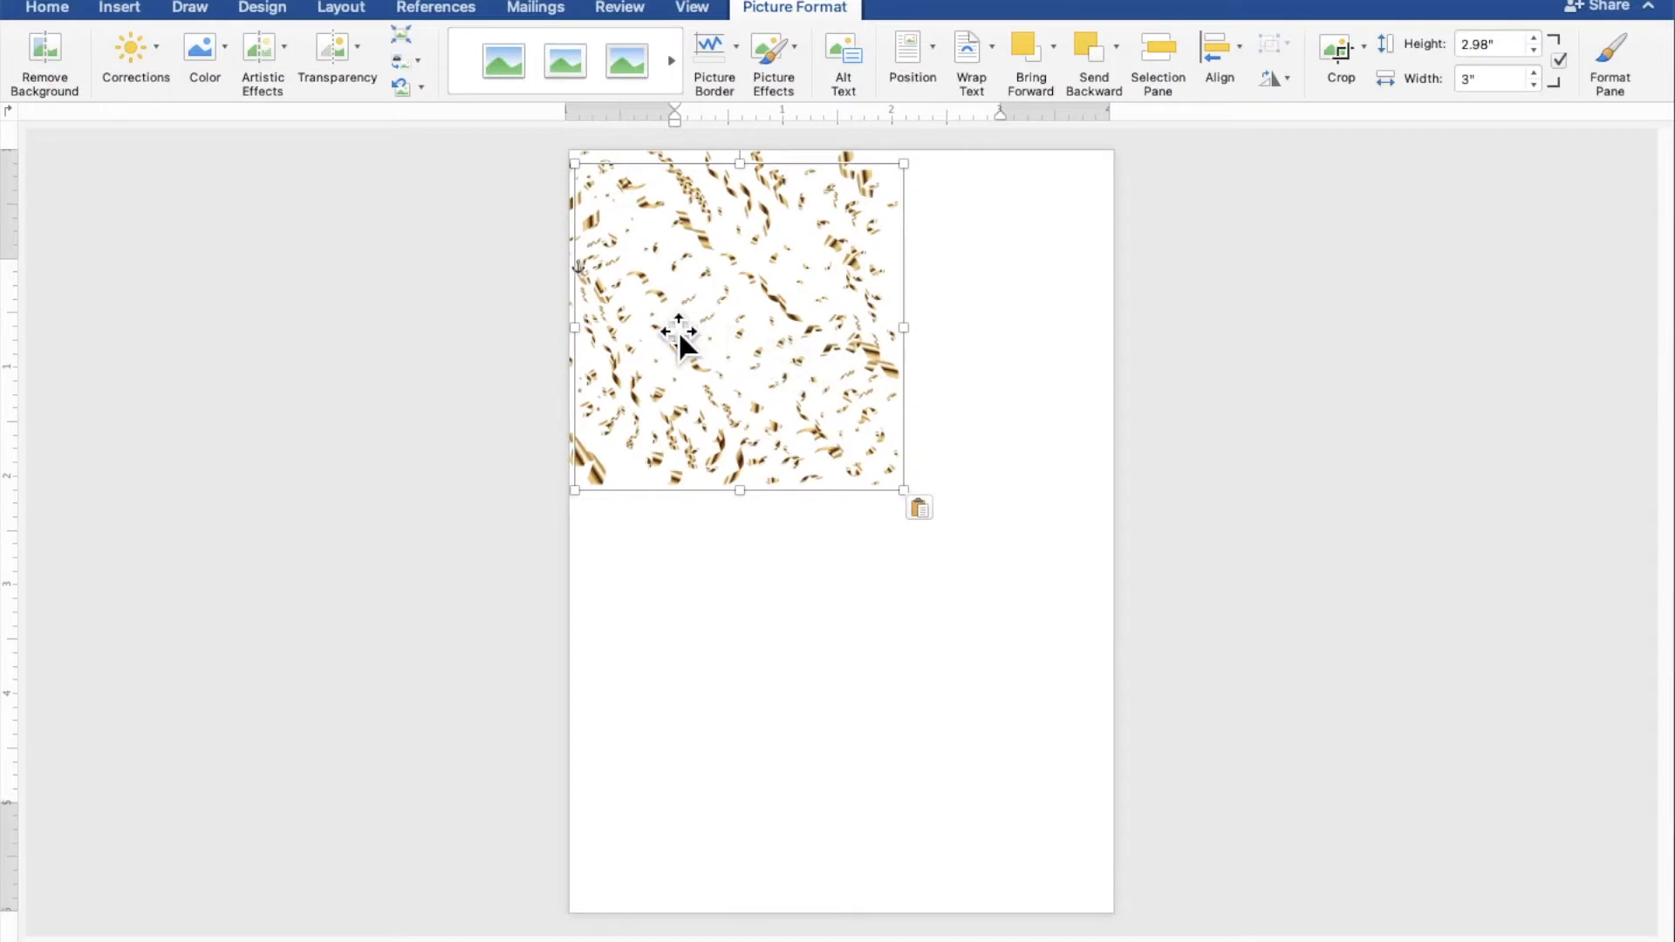
pyautogui.moveTo(678, 330); pyautogui.dragTo(960, 307)
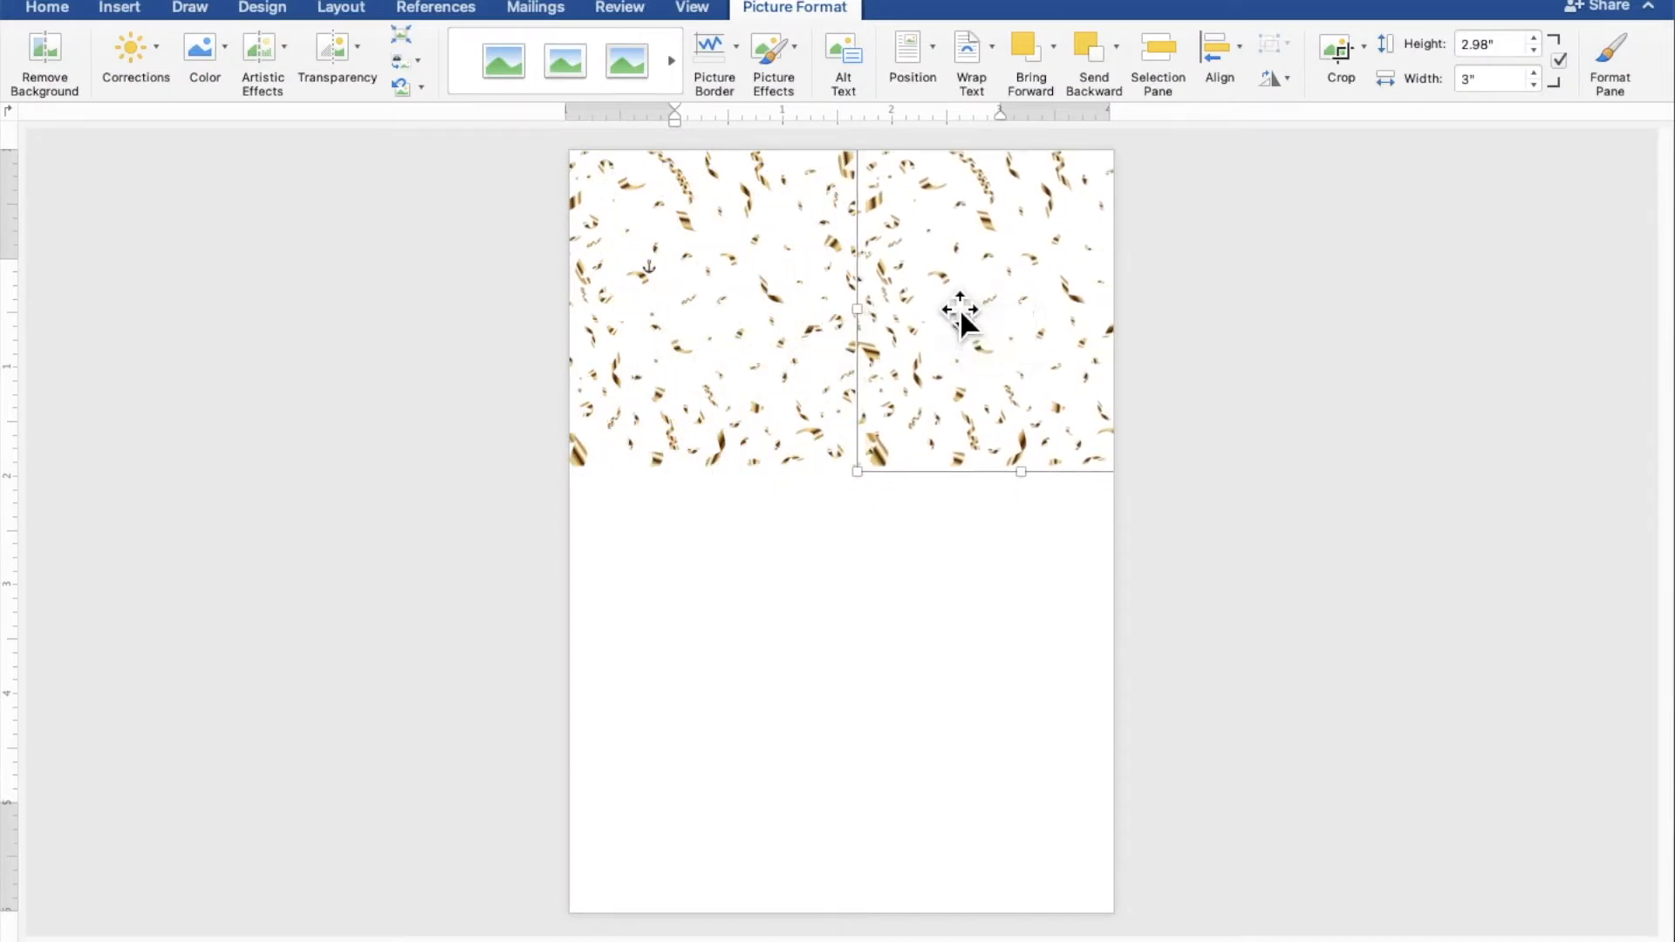
# Step: Copy both confetti pictures and line the pasted pair up below the top row
pyautogui.keyDown('shift'); pyautogui.click(797, 355); pyautogui.keyUp('shift')
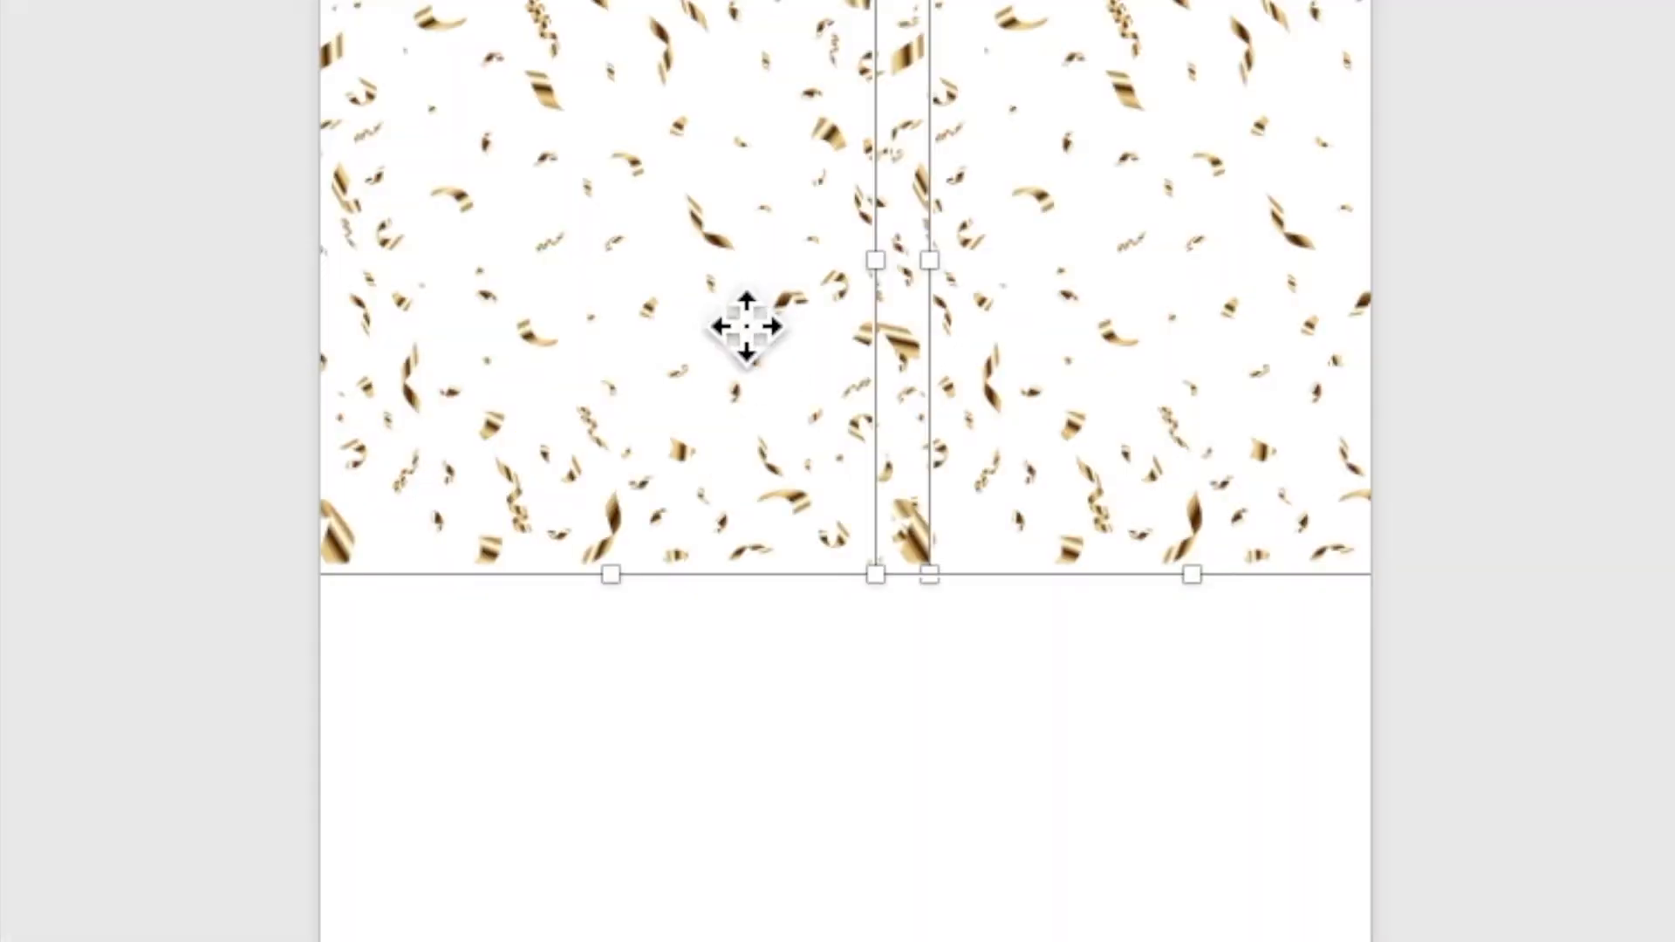
pyautogui.rightClick(737, 325)
pyautogui.click(767, 389)
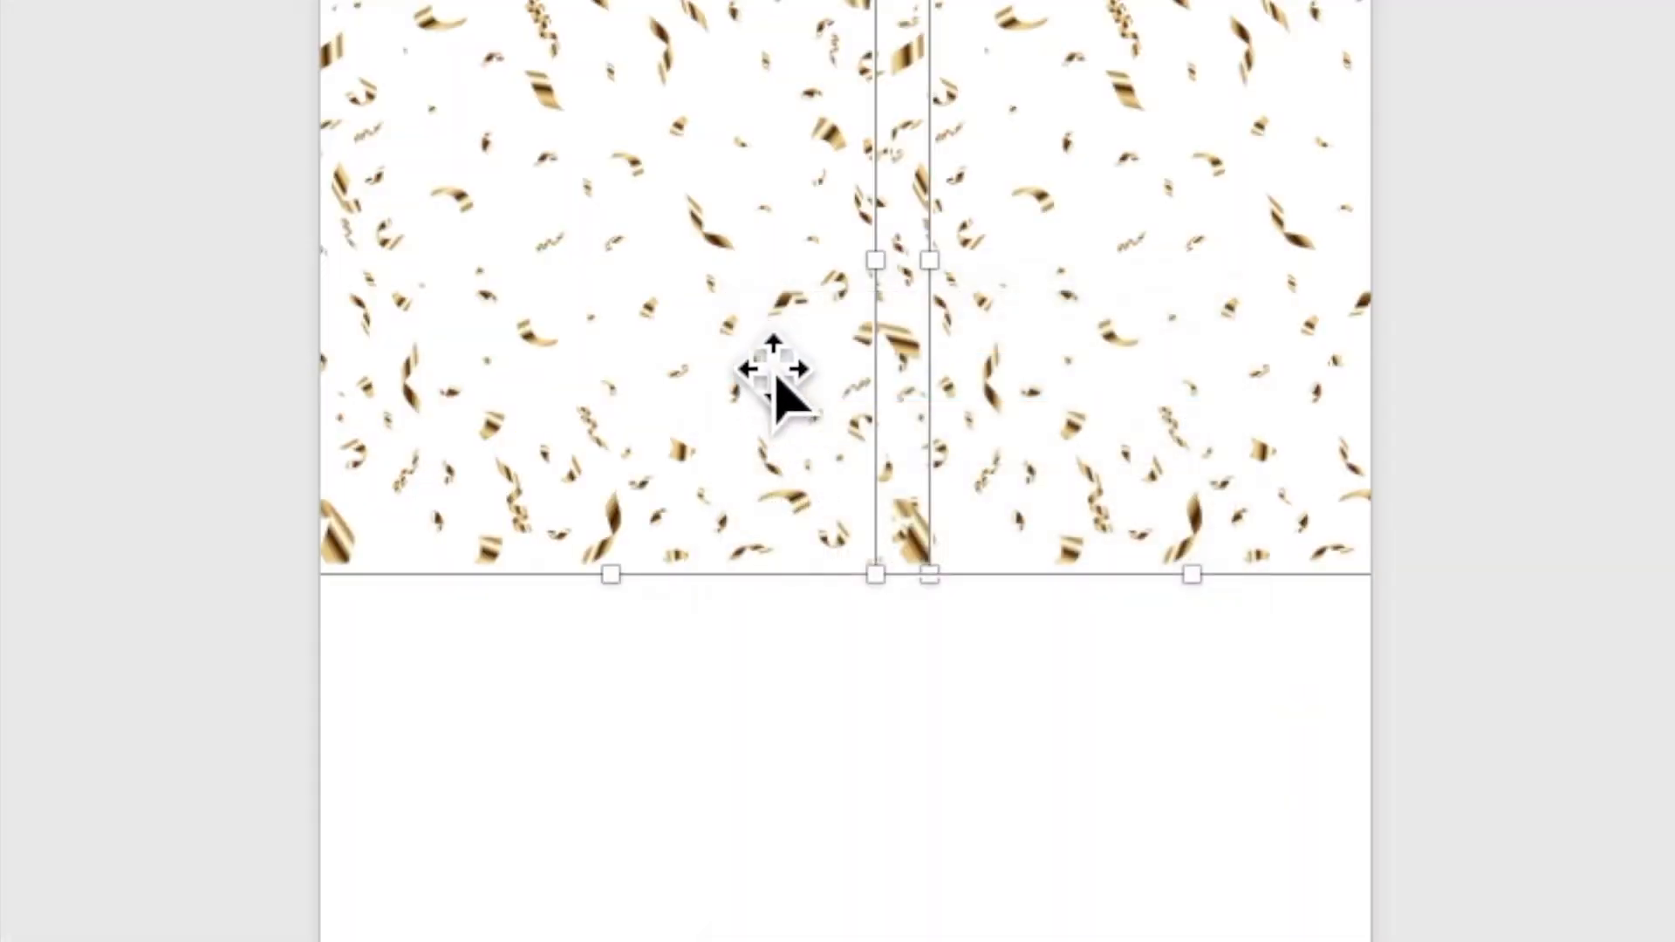
pyautogui.rightClick(726, 237)
pyautogui.click(766, 384)
pyautogui.moveTo(771, 363); pyautogui.dragTo(656, 609)
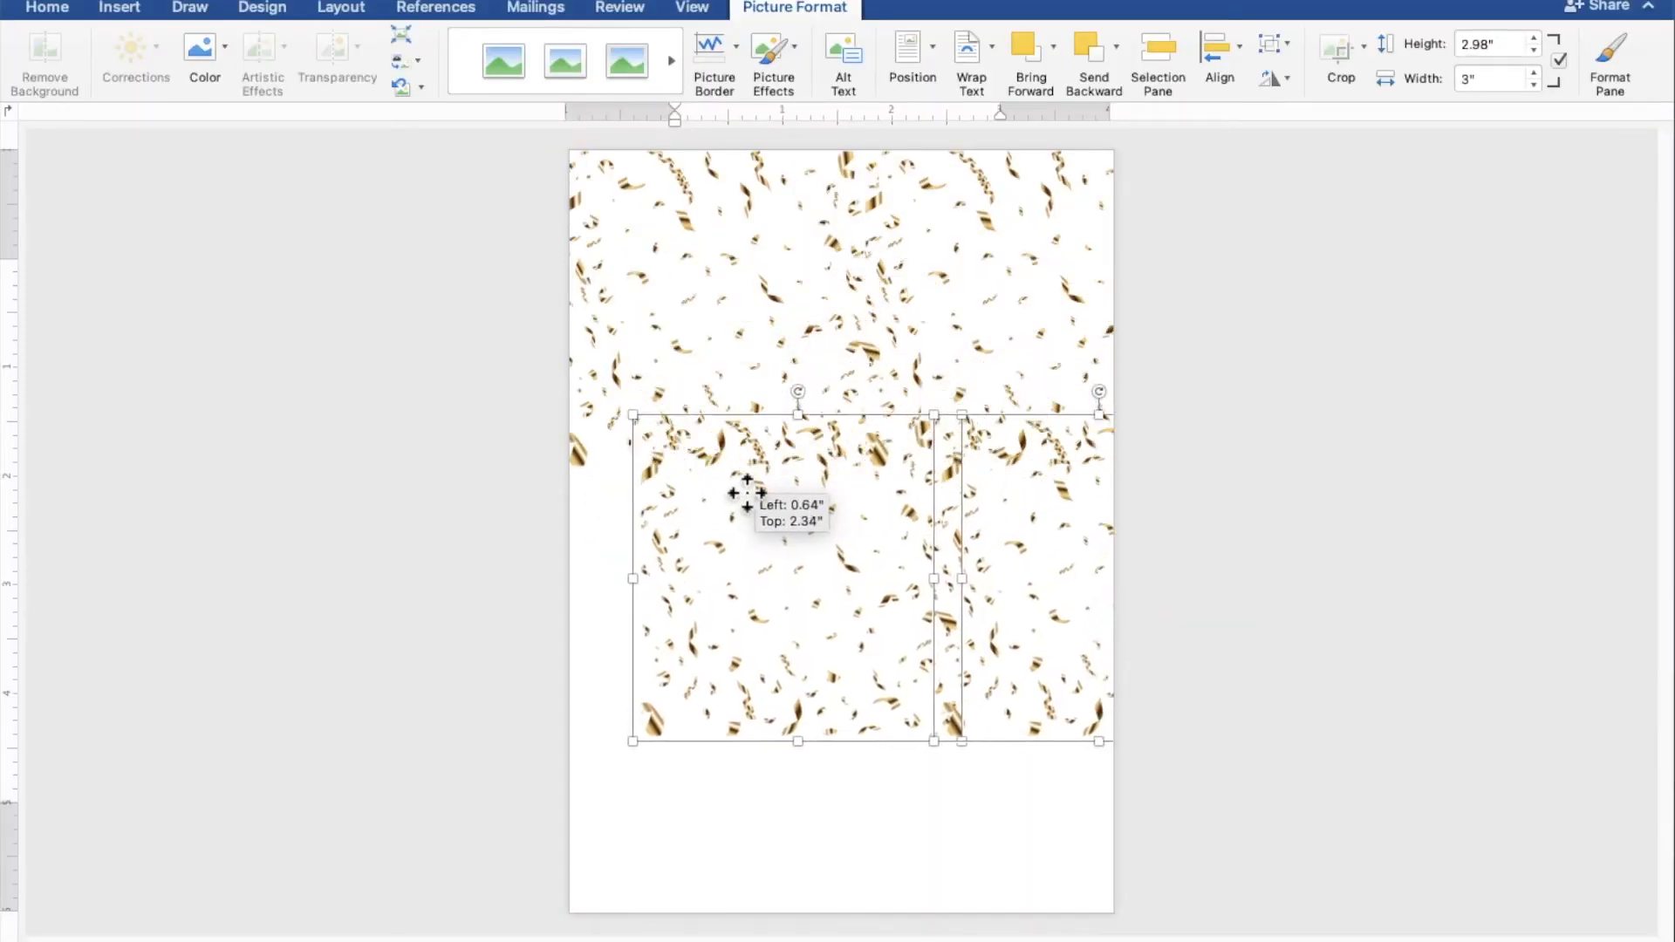
pyautogui.moveTo(747, 493); pyautogui.dragTo(670, 530)
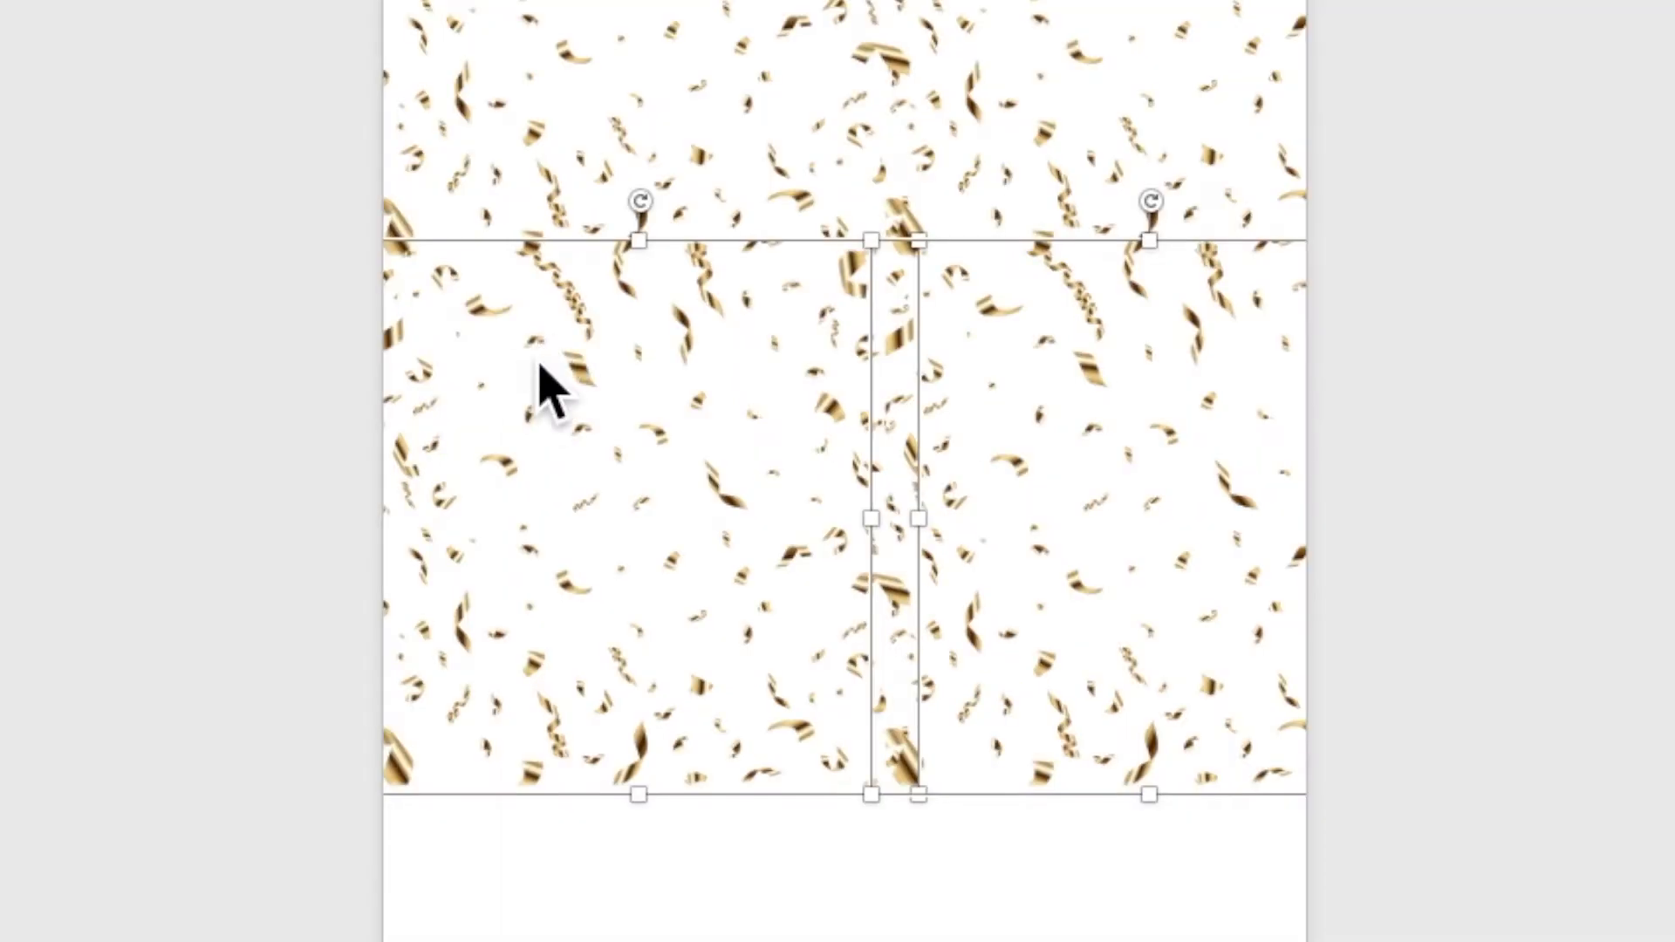
# Step: Paste another set of confetti pictures at the bottom of the page
pyautogui.rightClick(660, 525)
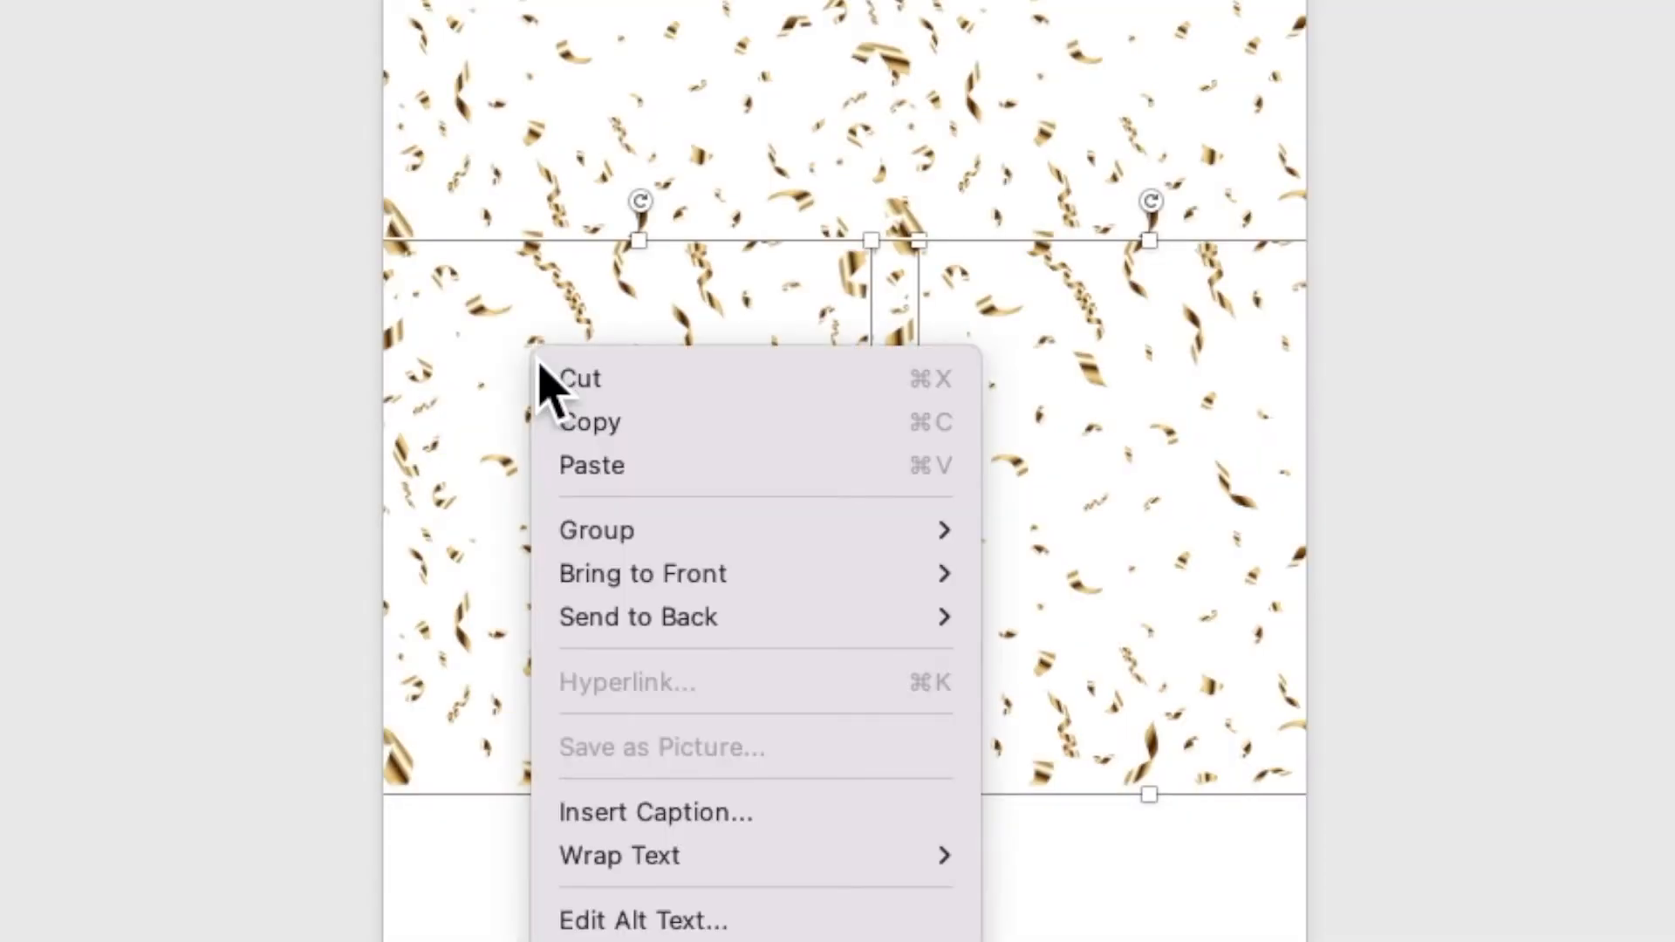
pyautogui.click(563, 425)
pyautogui.rightClick(551, 352)
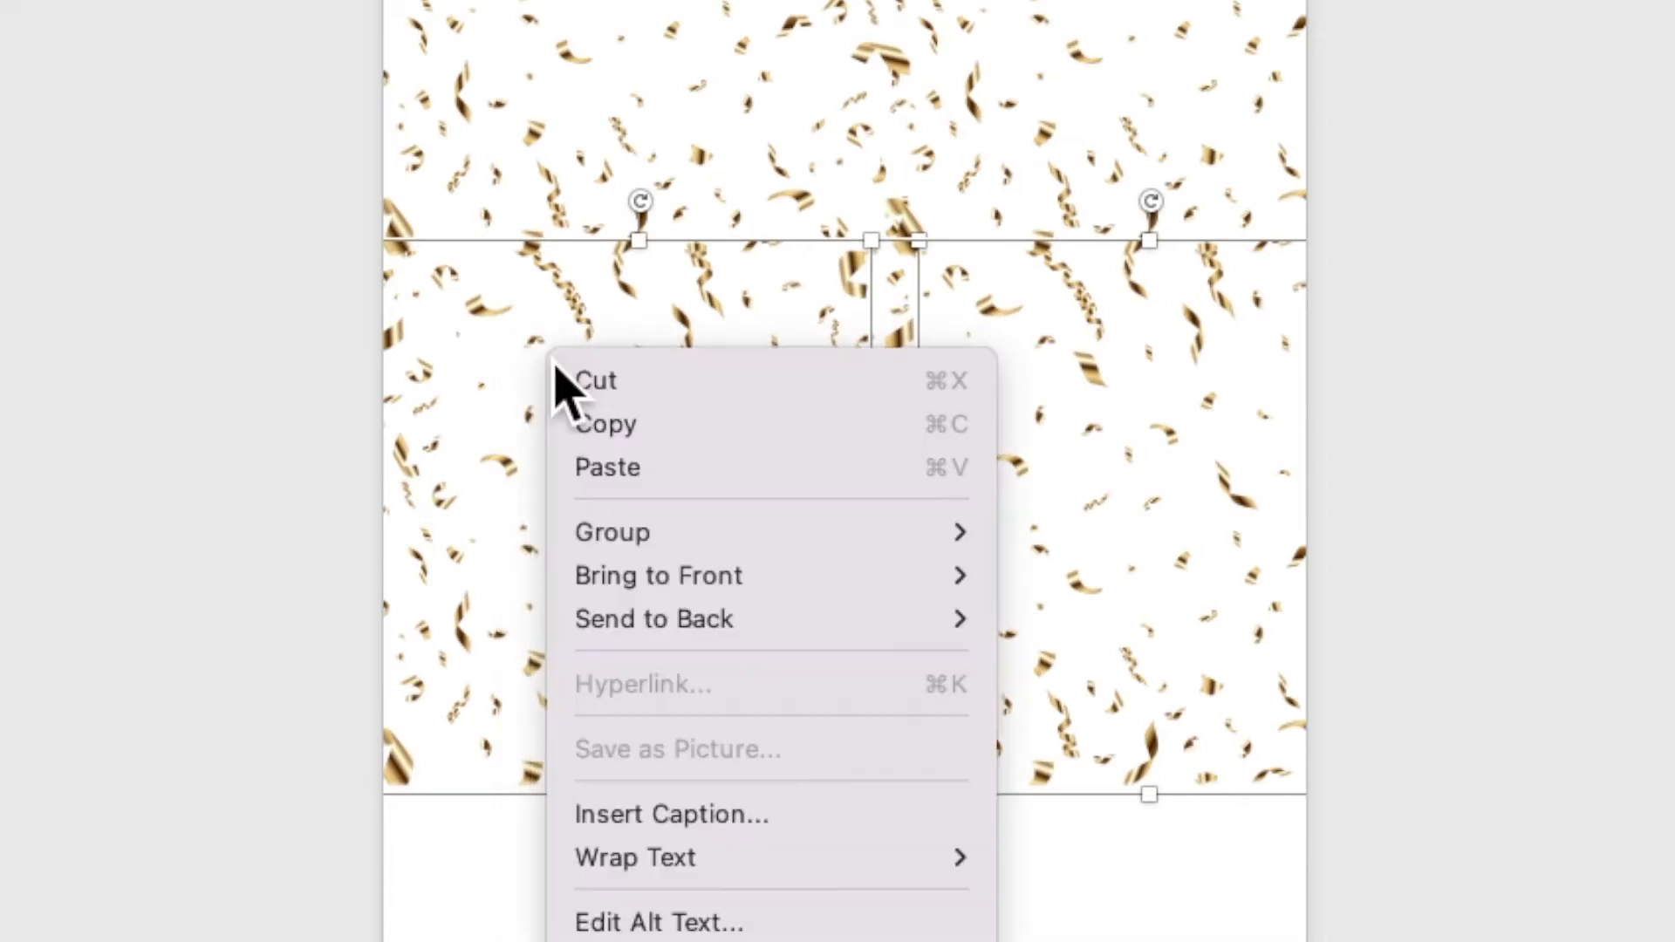
pyautogui.click(607, 468)
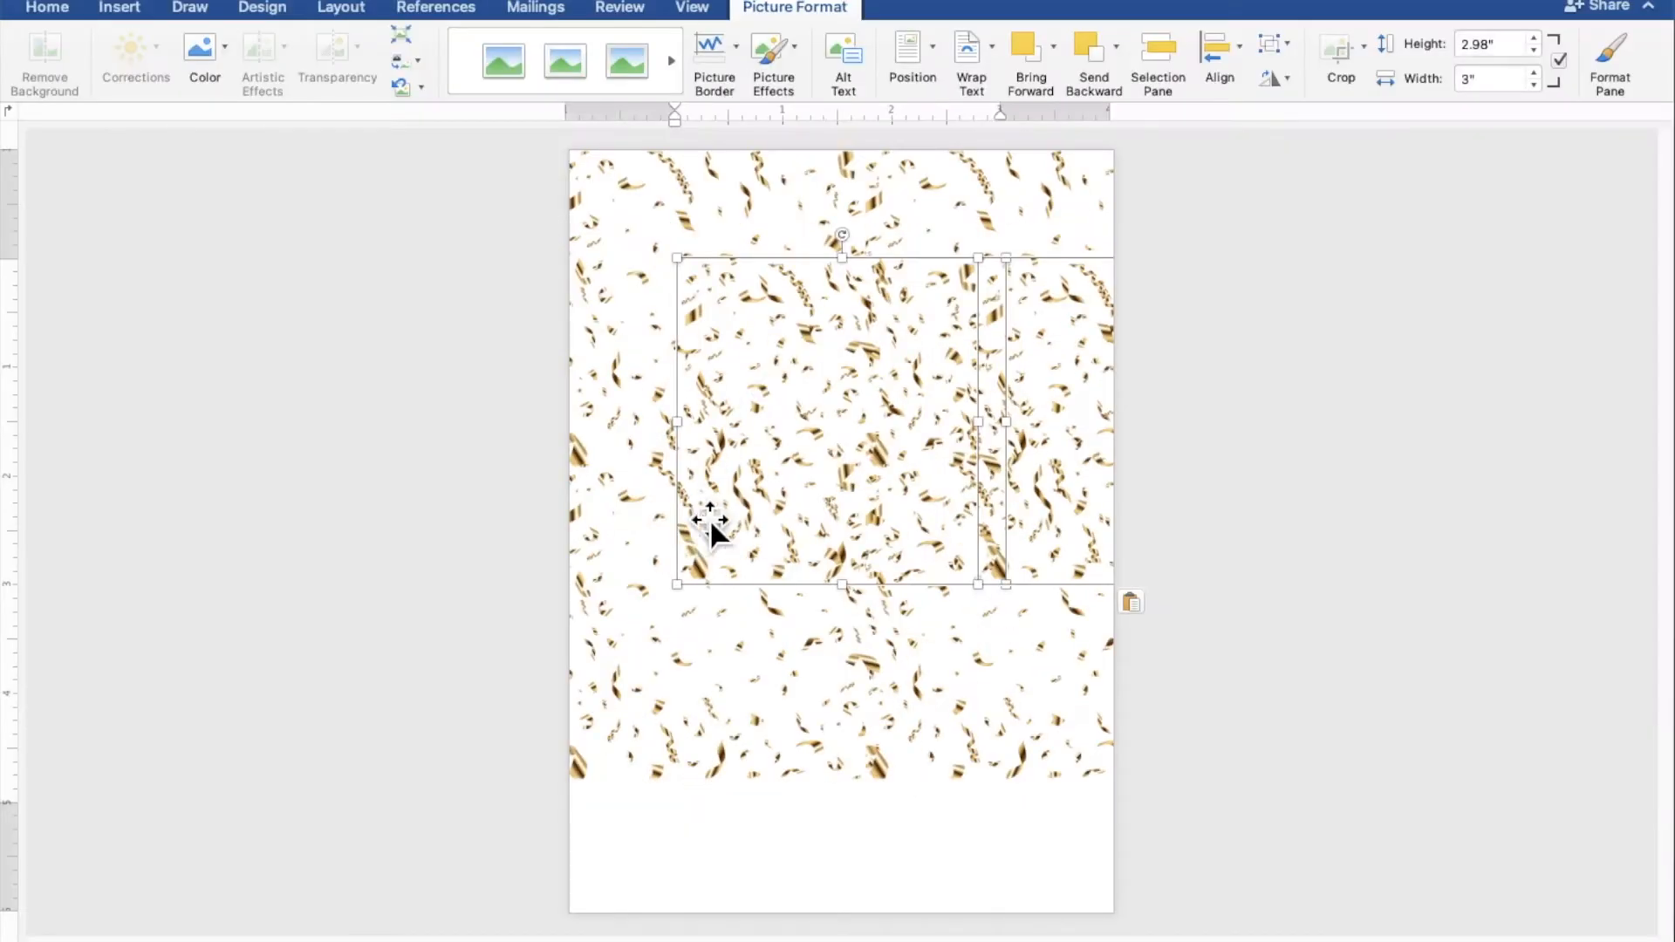
pyautogui.moveTo(778, 311); pyautogui.dragTo(656, 819)
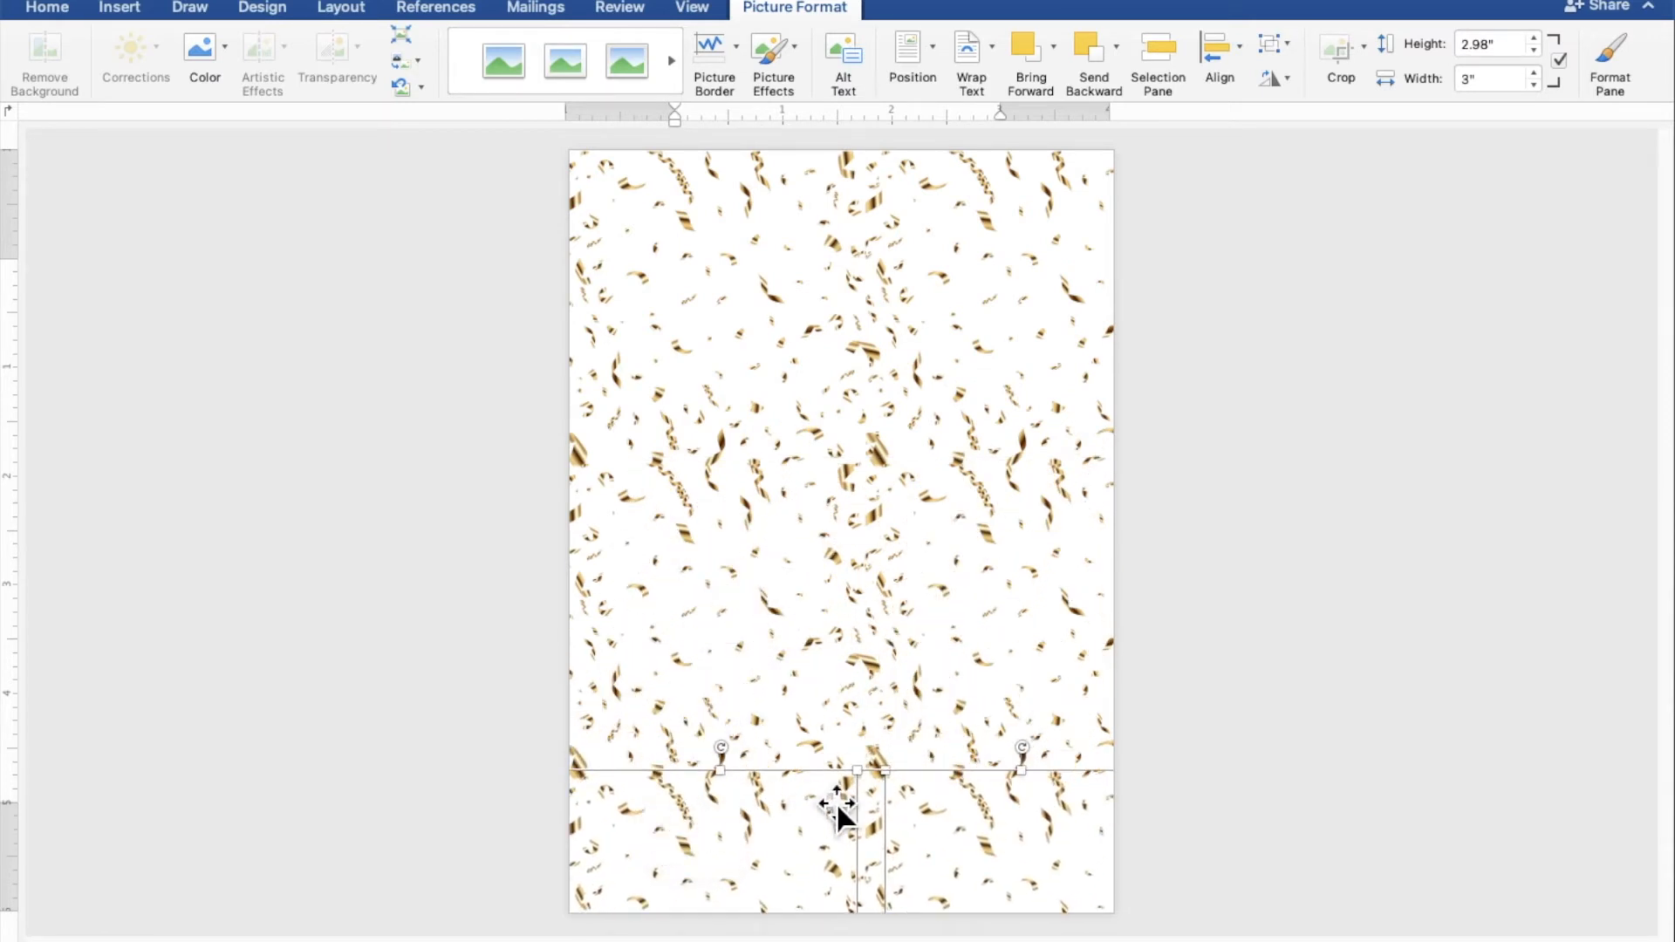
pyautogui.click(1394, 759)
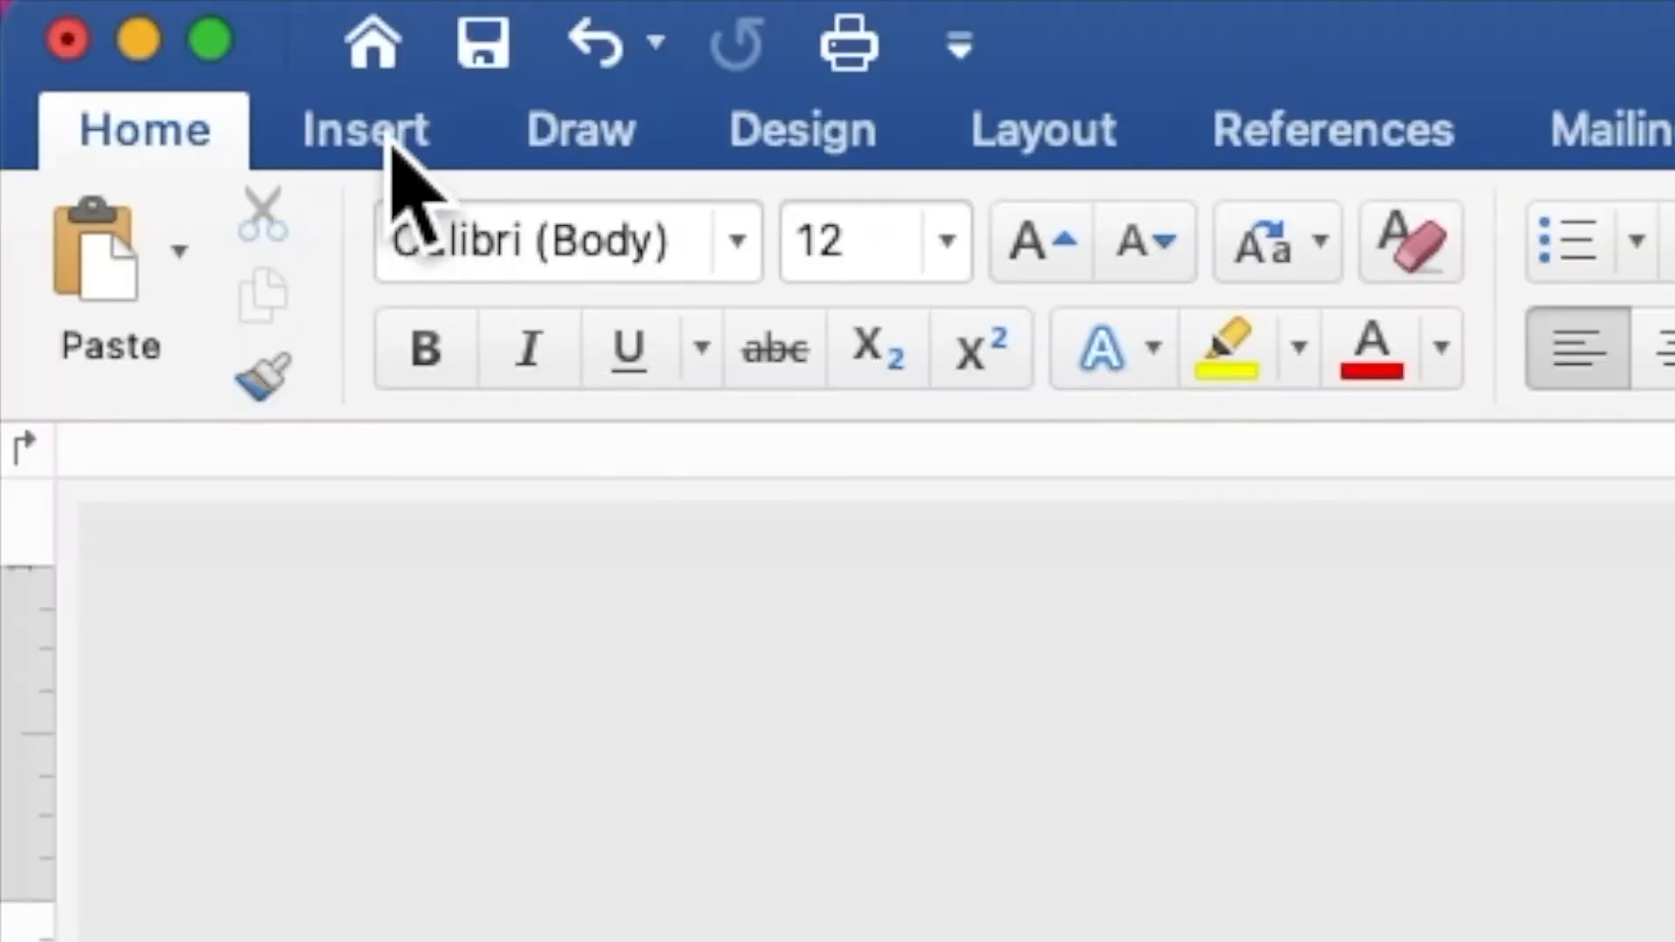
# Step: Insert the frame gold.png picture from file
pyautogui.click(126, 13)
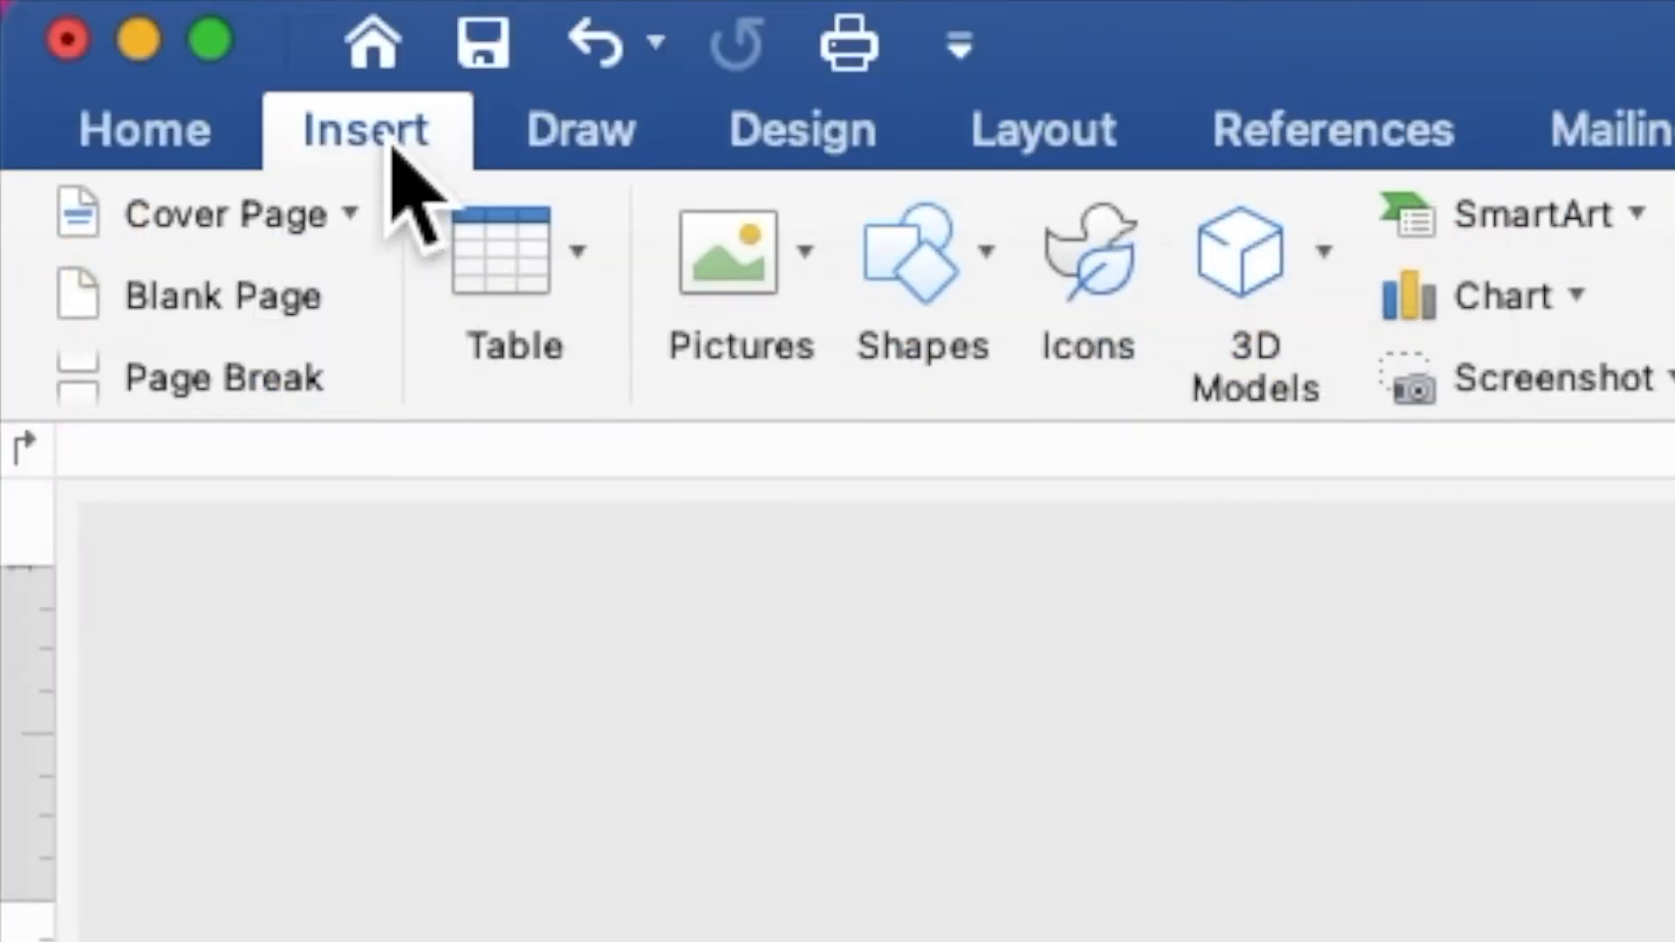
pyautogui.click(771, 279)
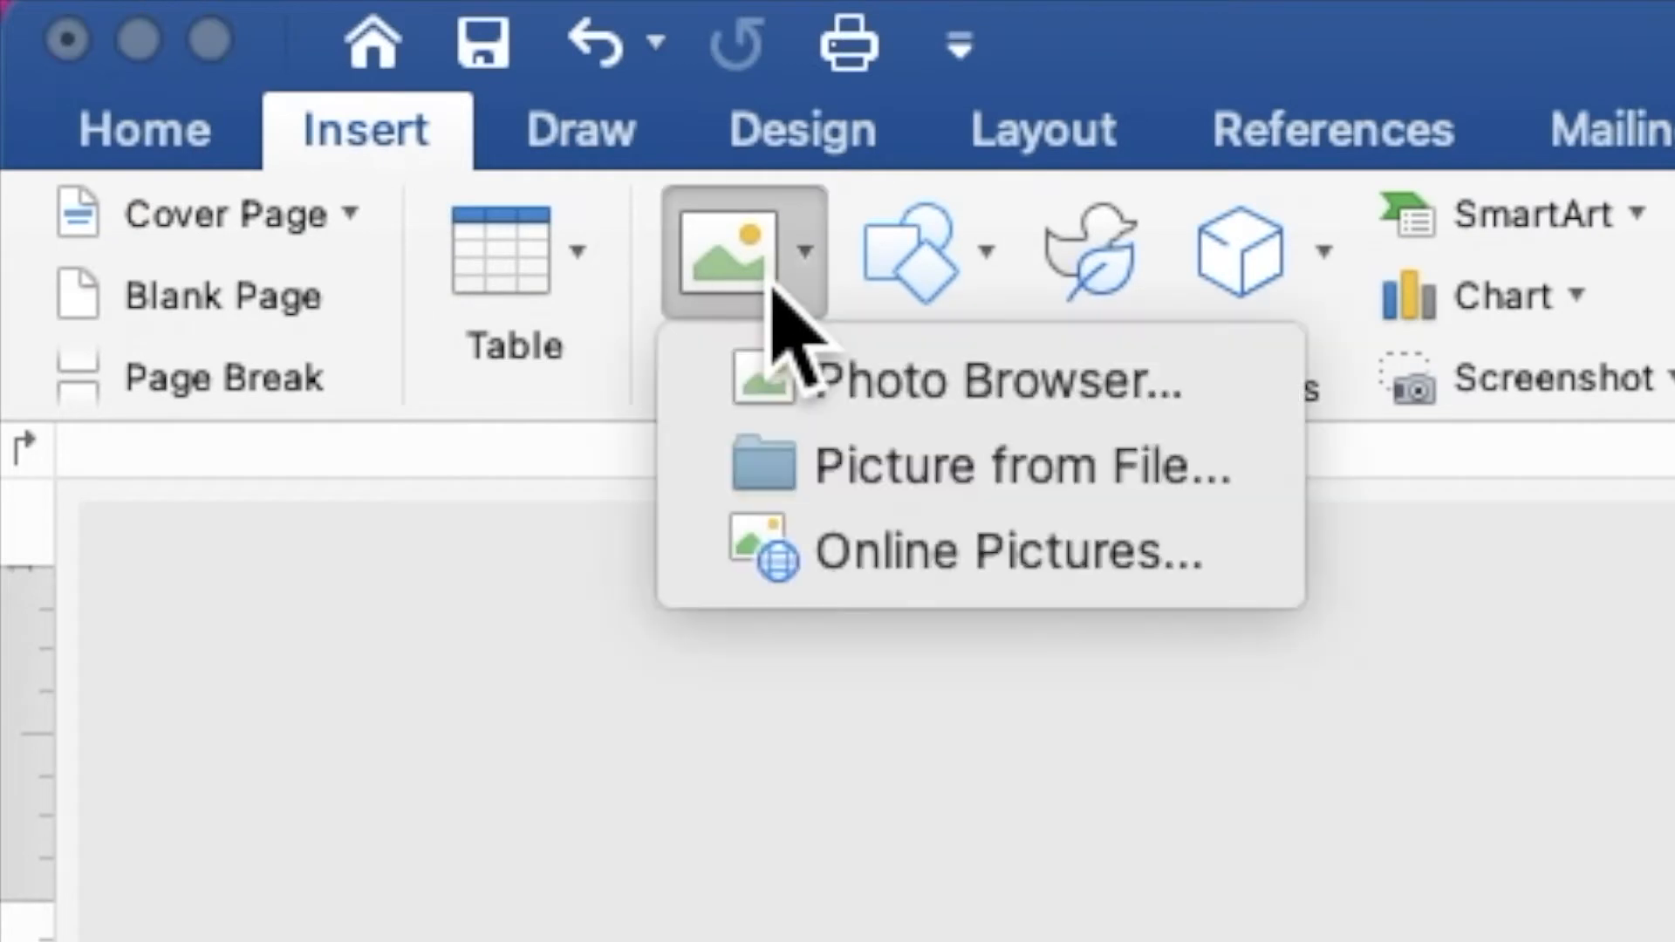
pyautogui.click(876, 473)
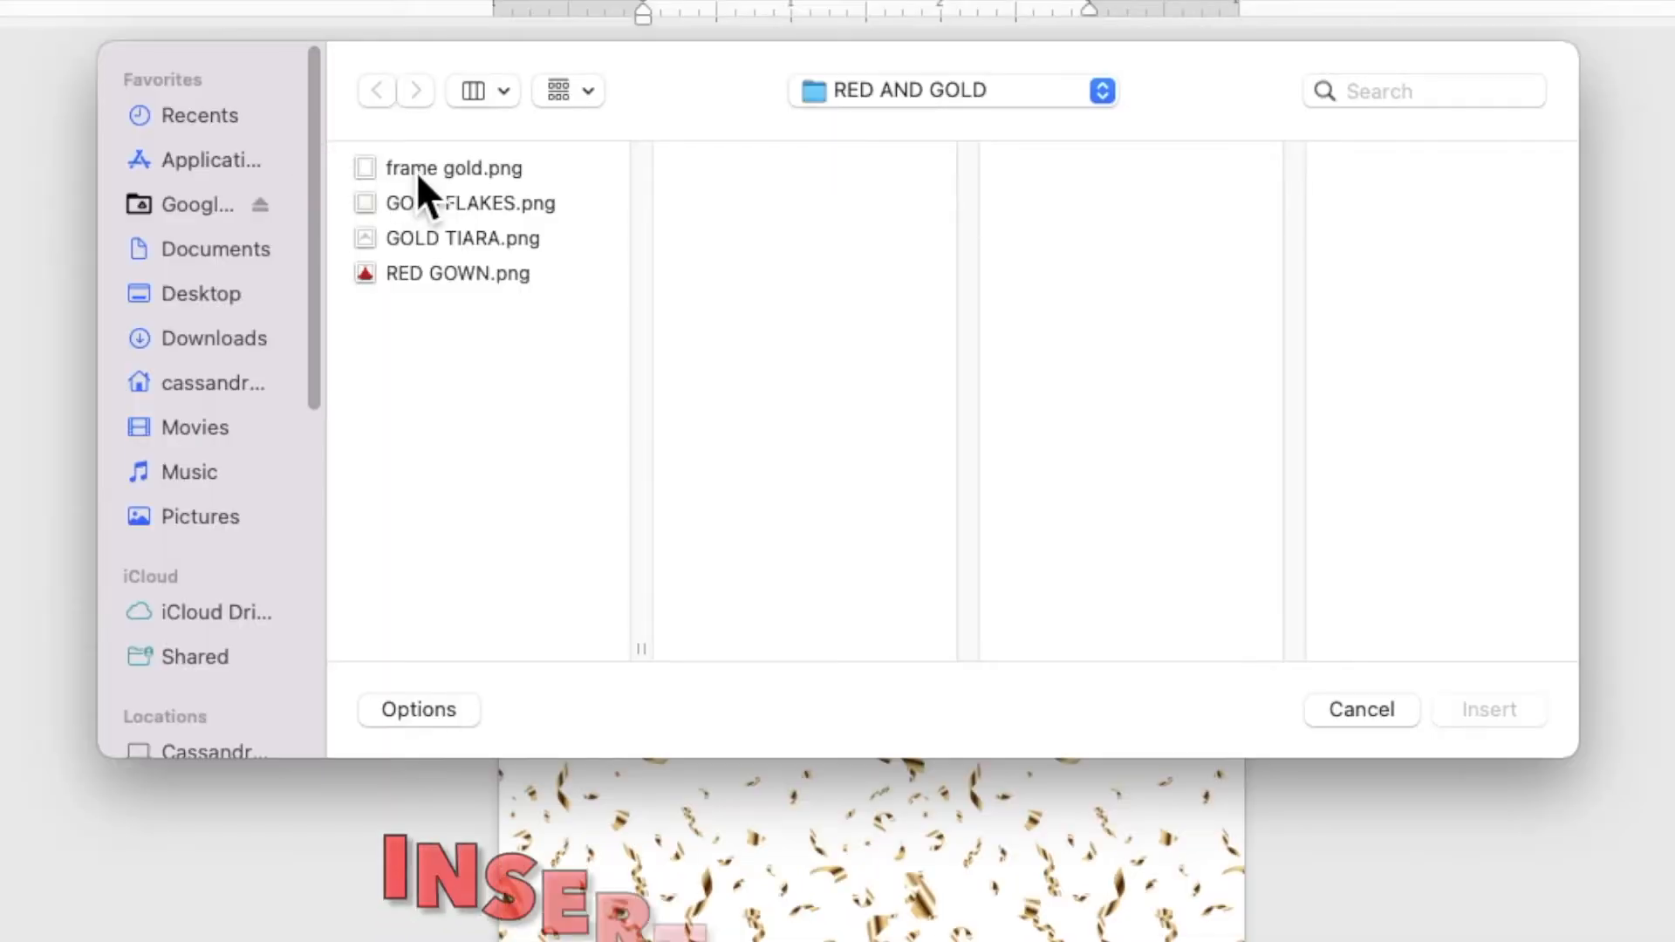
pyautogui.click(516, 234)
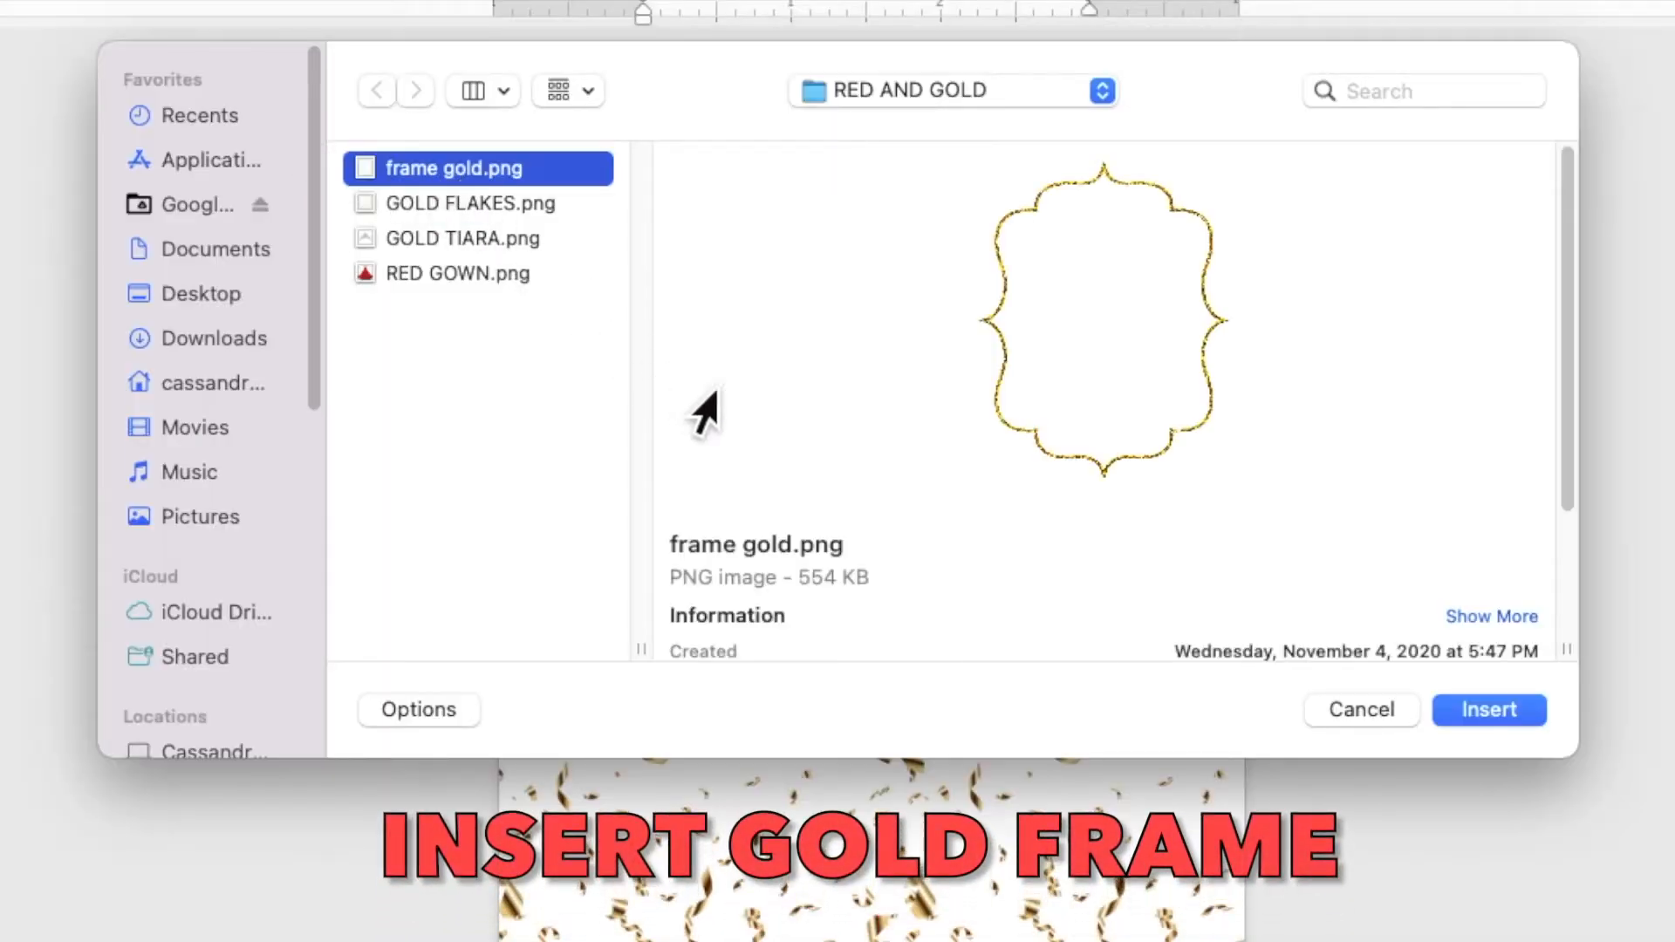
pyautogui.click(1461, 717)
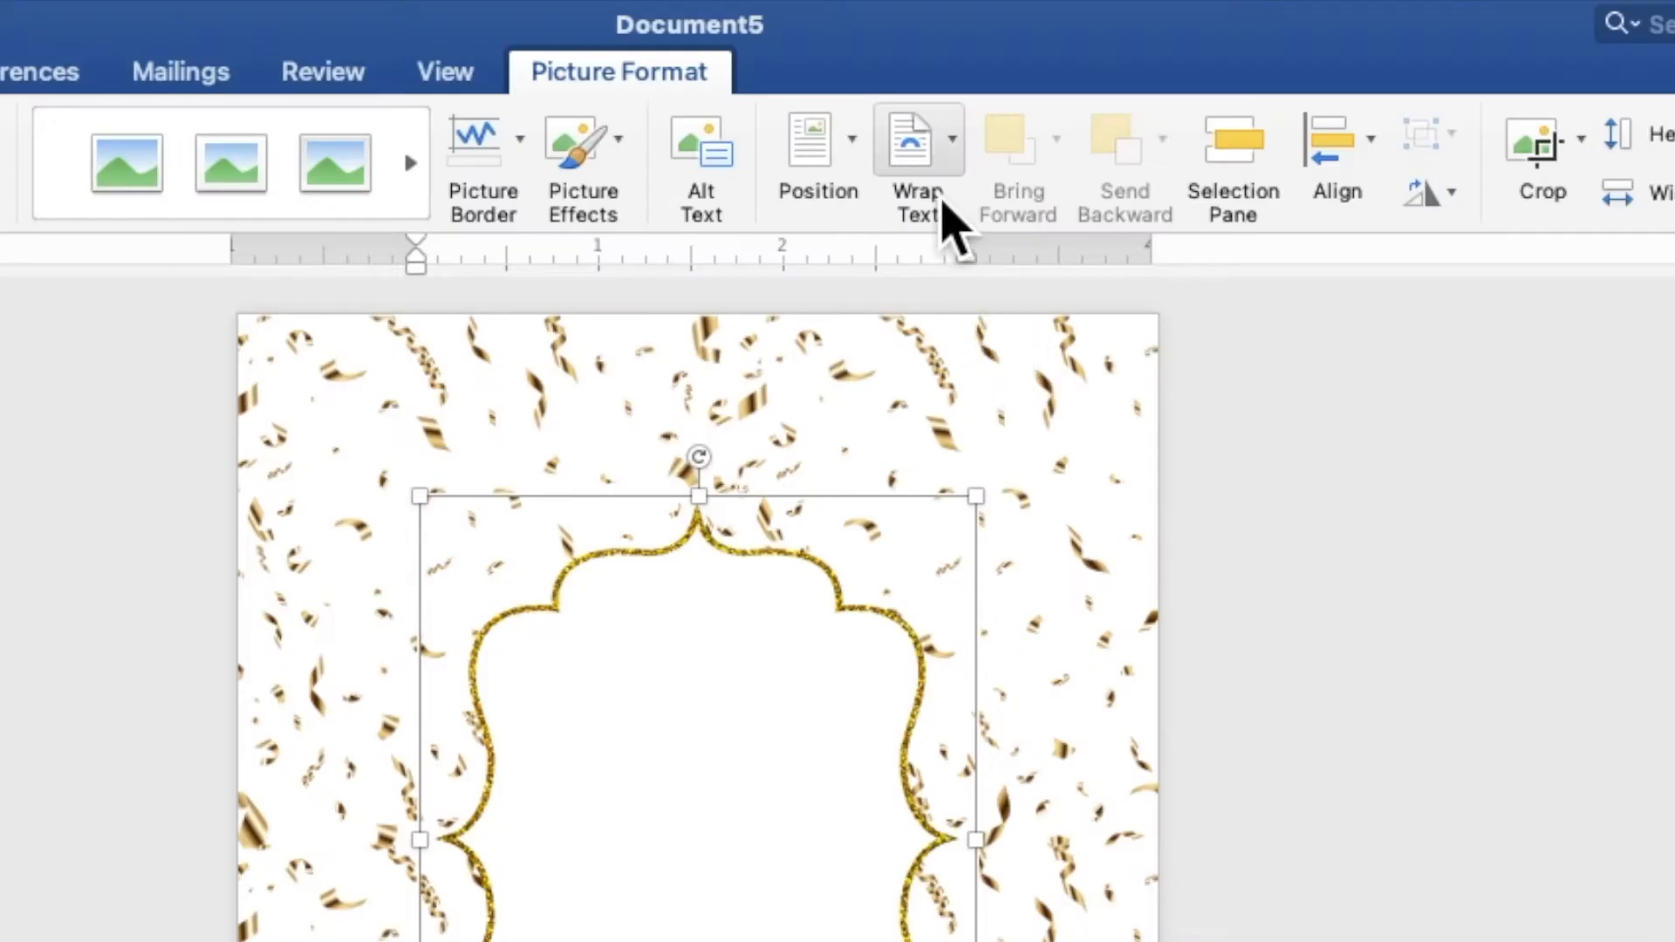
# Step: Put the gold frame behind text and stretch it to about 5.03" x 7.1" from the top-left
pyautogui.click(976, 79)
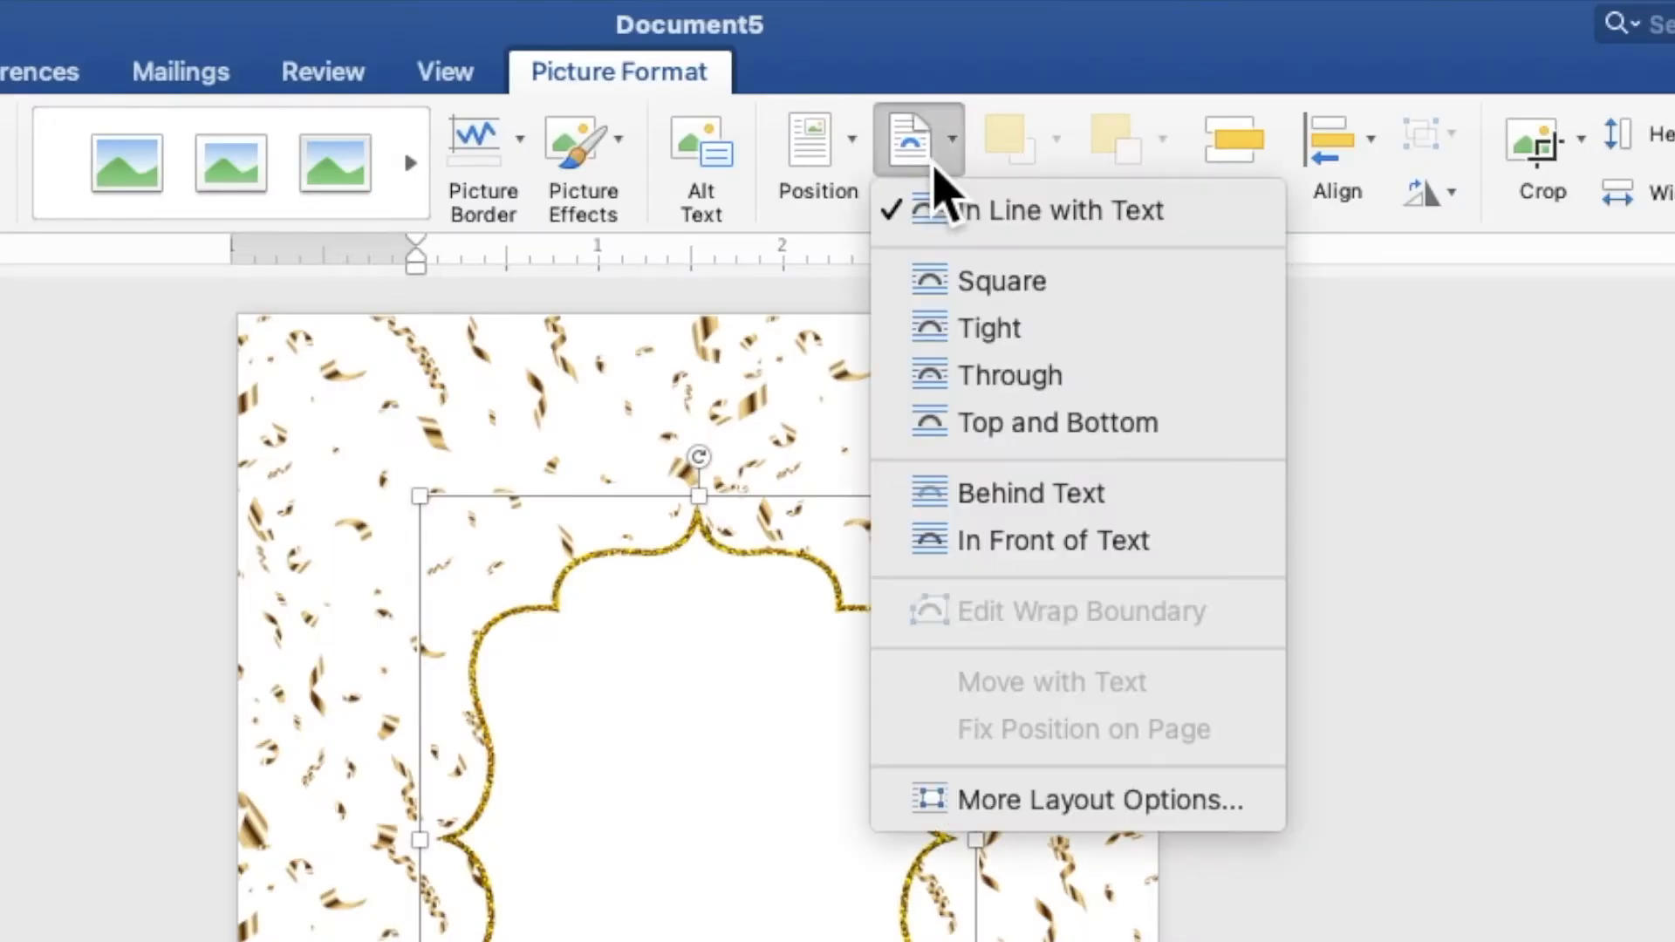
pyautogui.click(1038, 513)
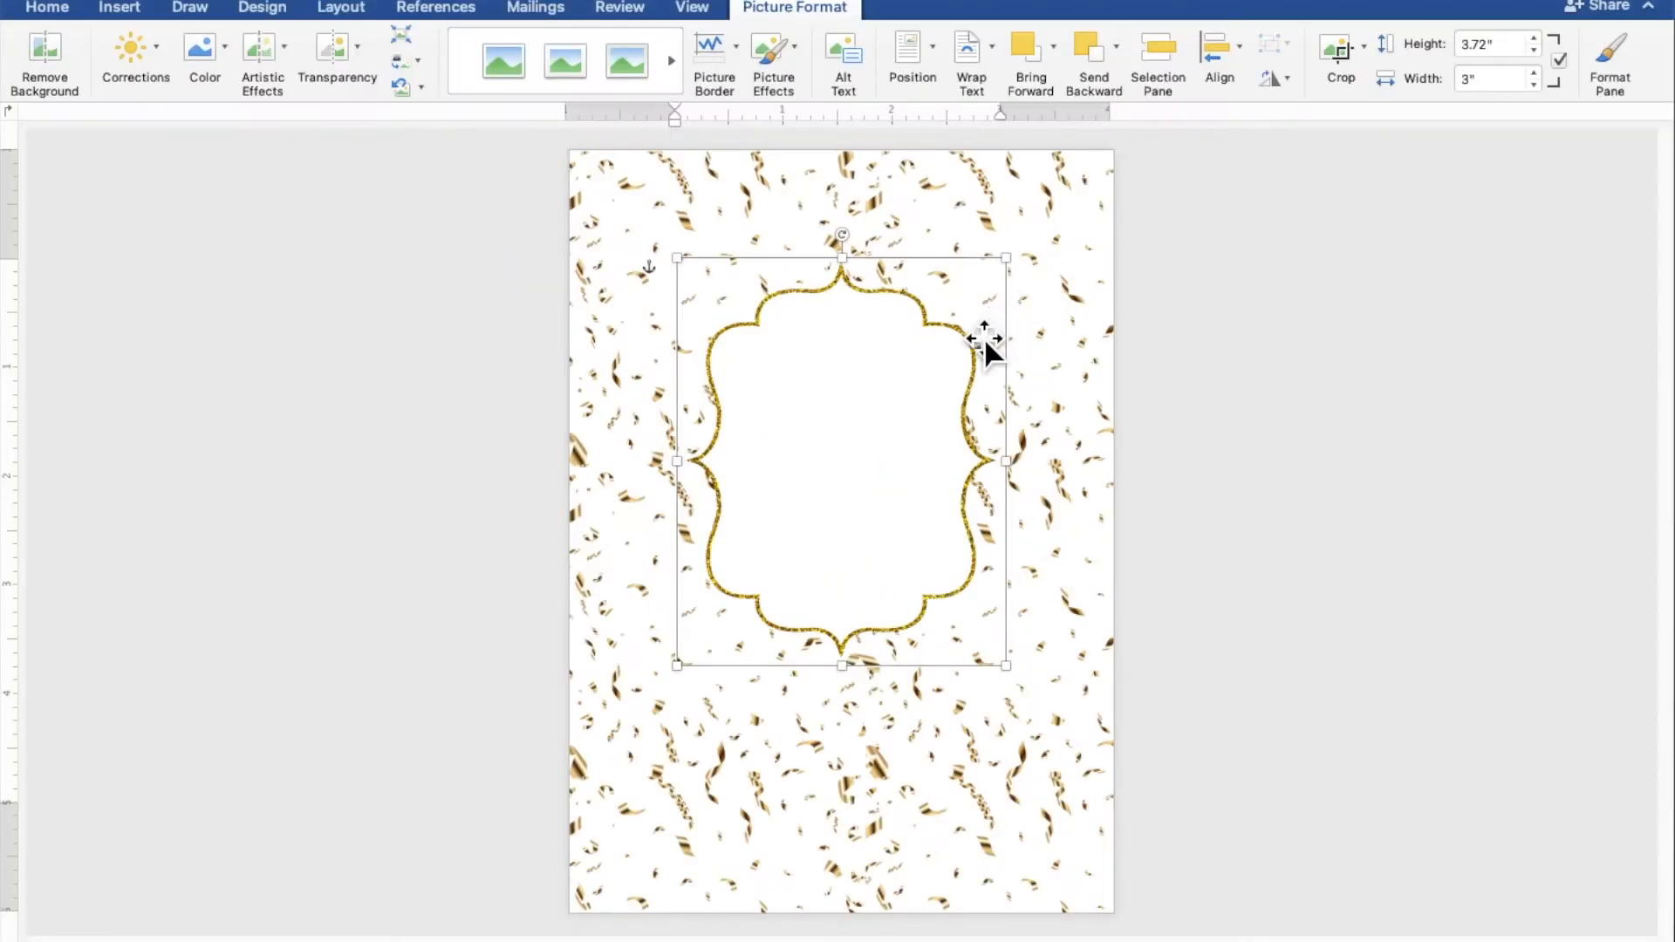
pyautogui.moveTo(984, 337); pyautogui.dragTo(877, 227)
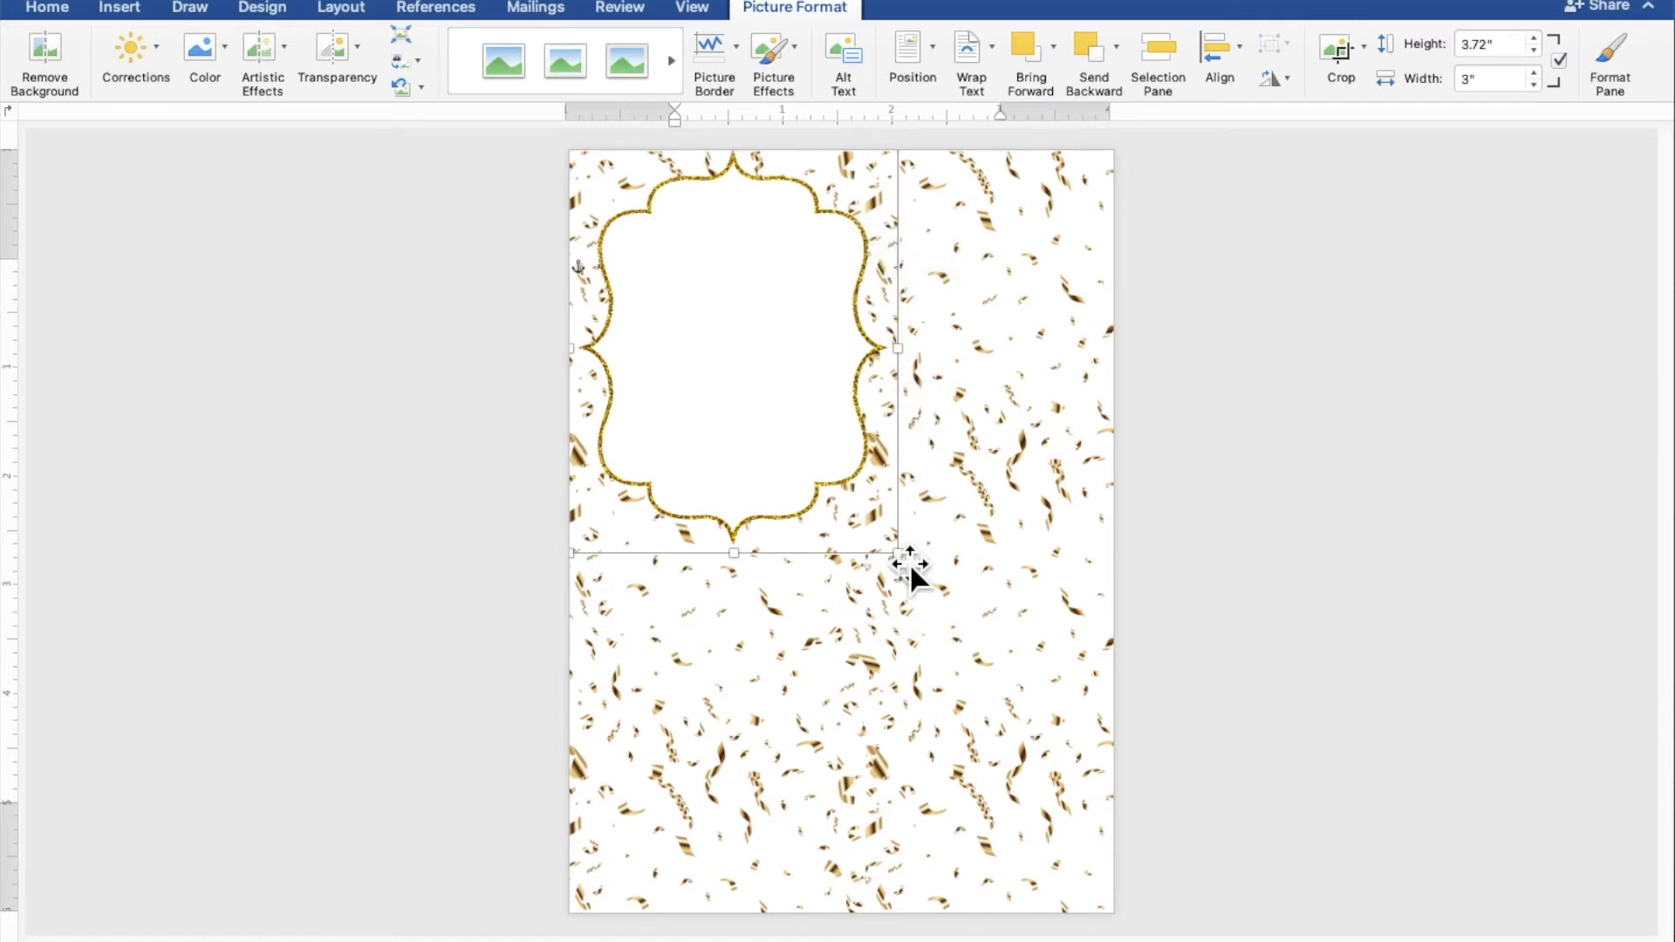
pyautogui.moveTo(899, 554); pyautogui.dragTo(1070, 849)
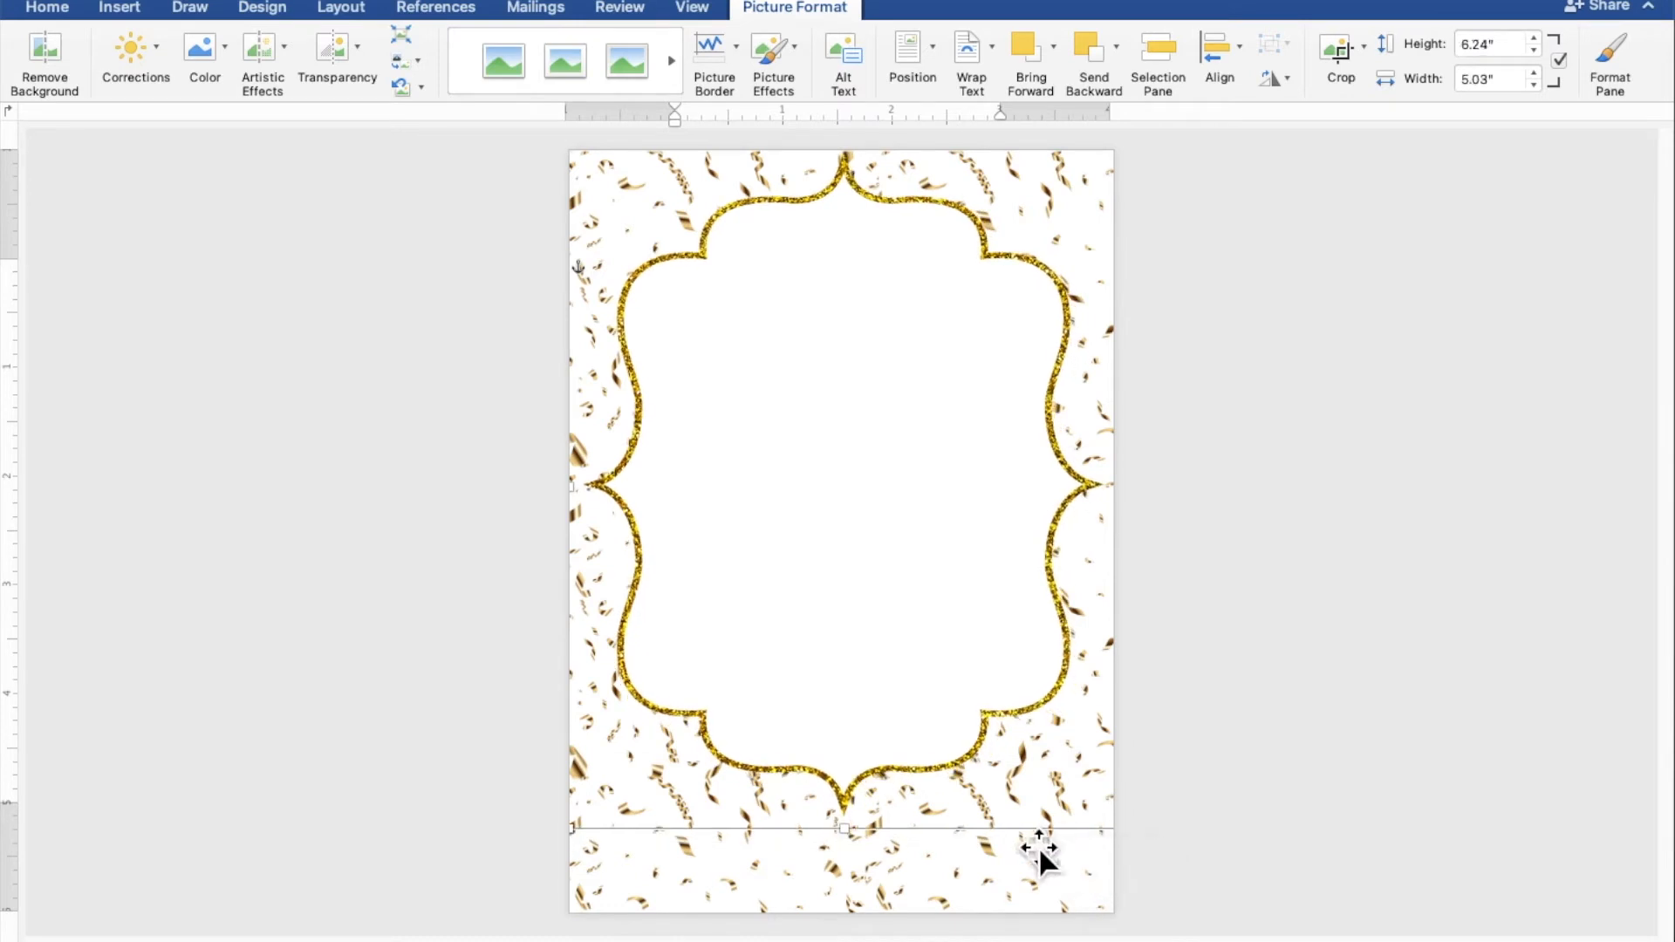
pyautogui.moveTo(870, 851); pyautogui.dragTo(874, 932)
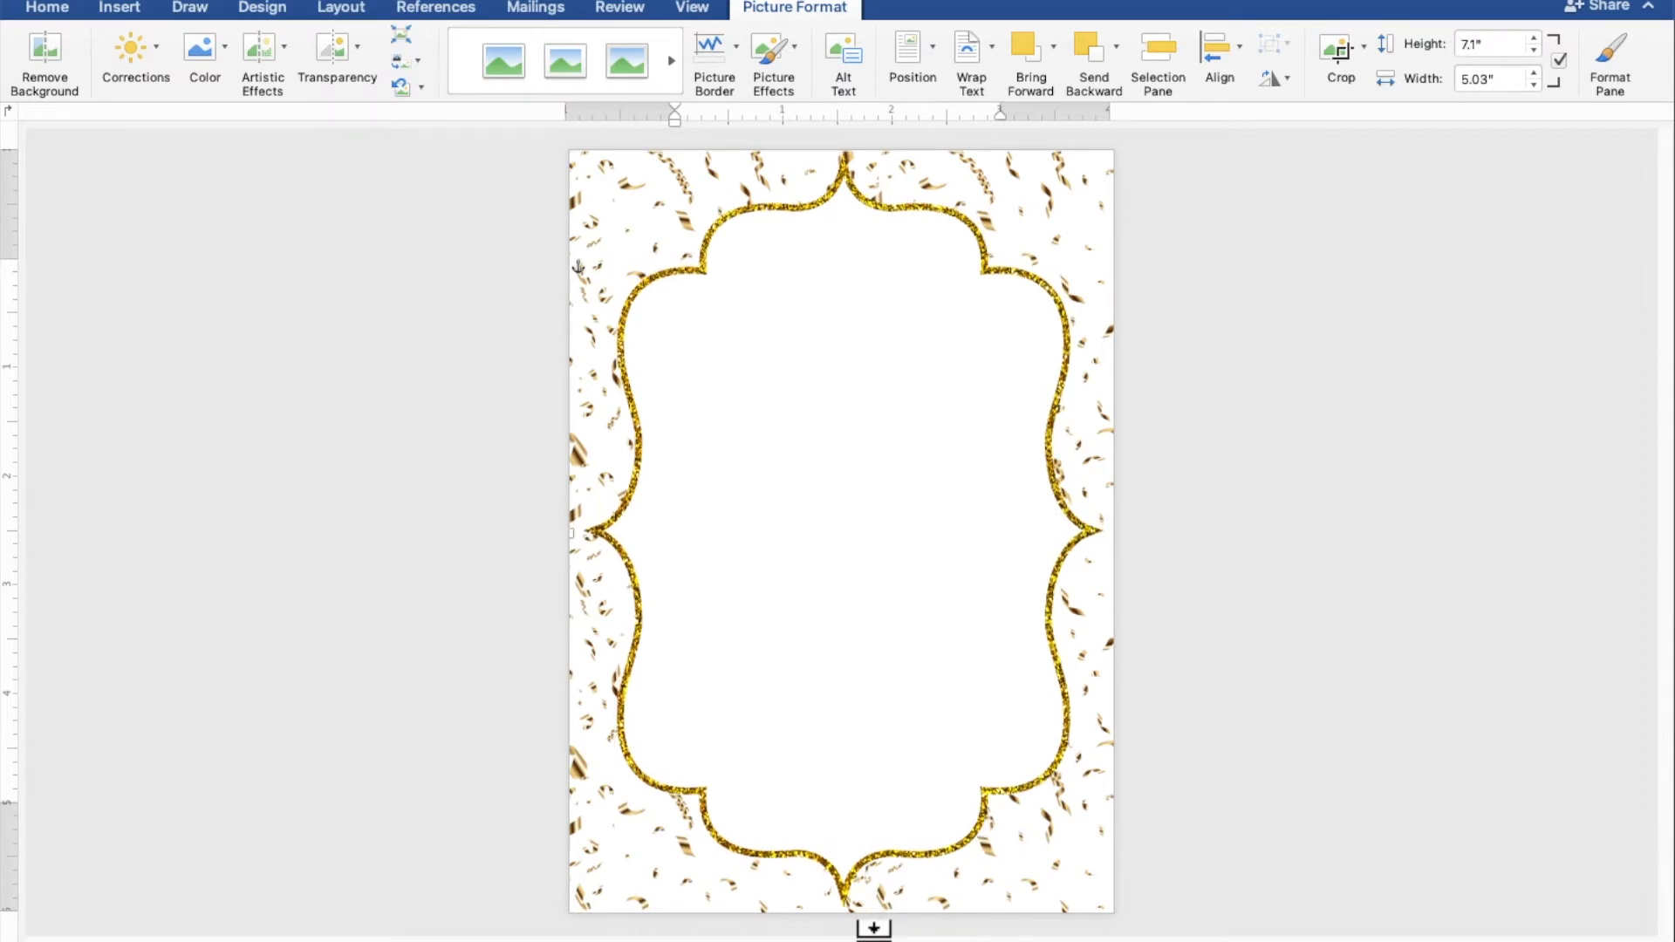
pyautogui.click(1414, 744)
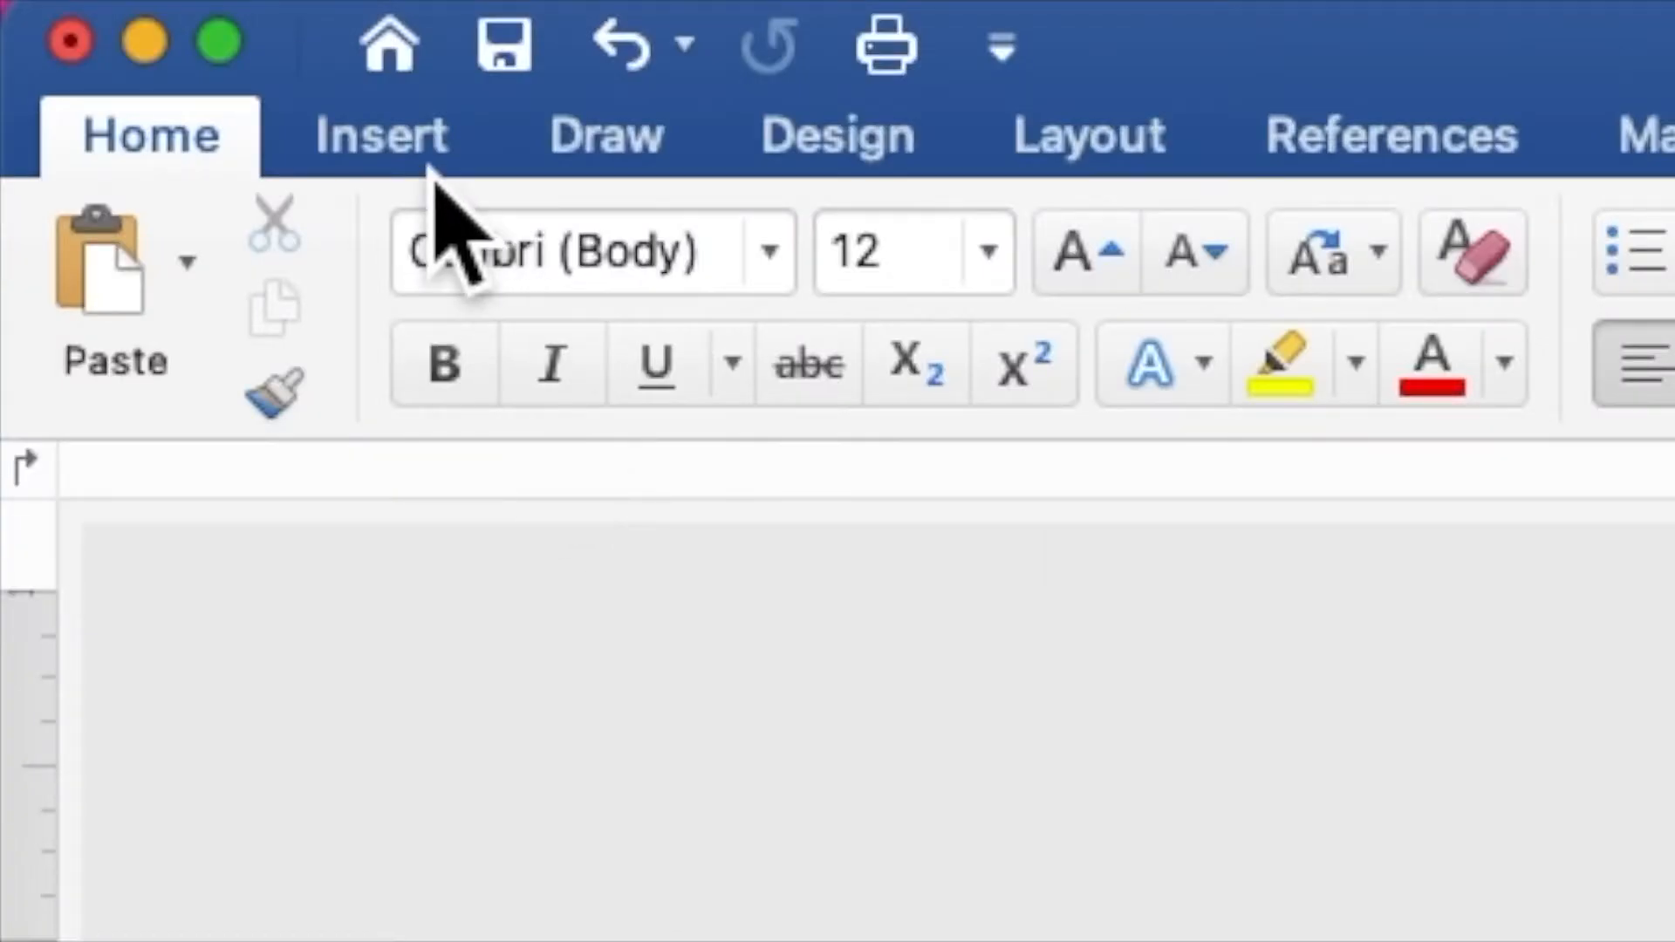
pyautogui.click(432, 161)
# Step: Insert the GOLD TIARA.png picture onto the page
pyautogui.click(797, 305)
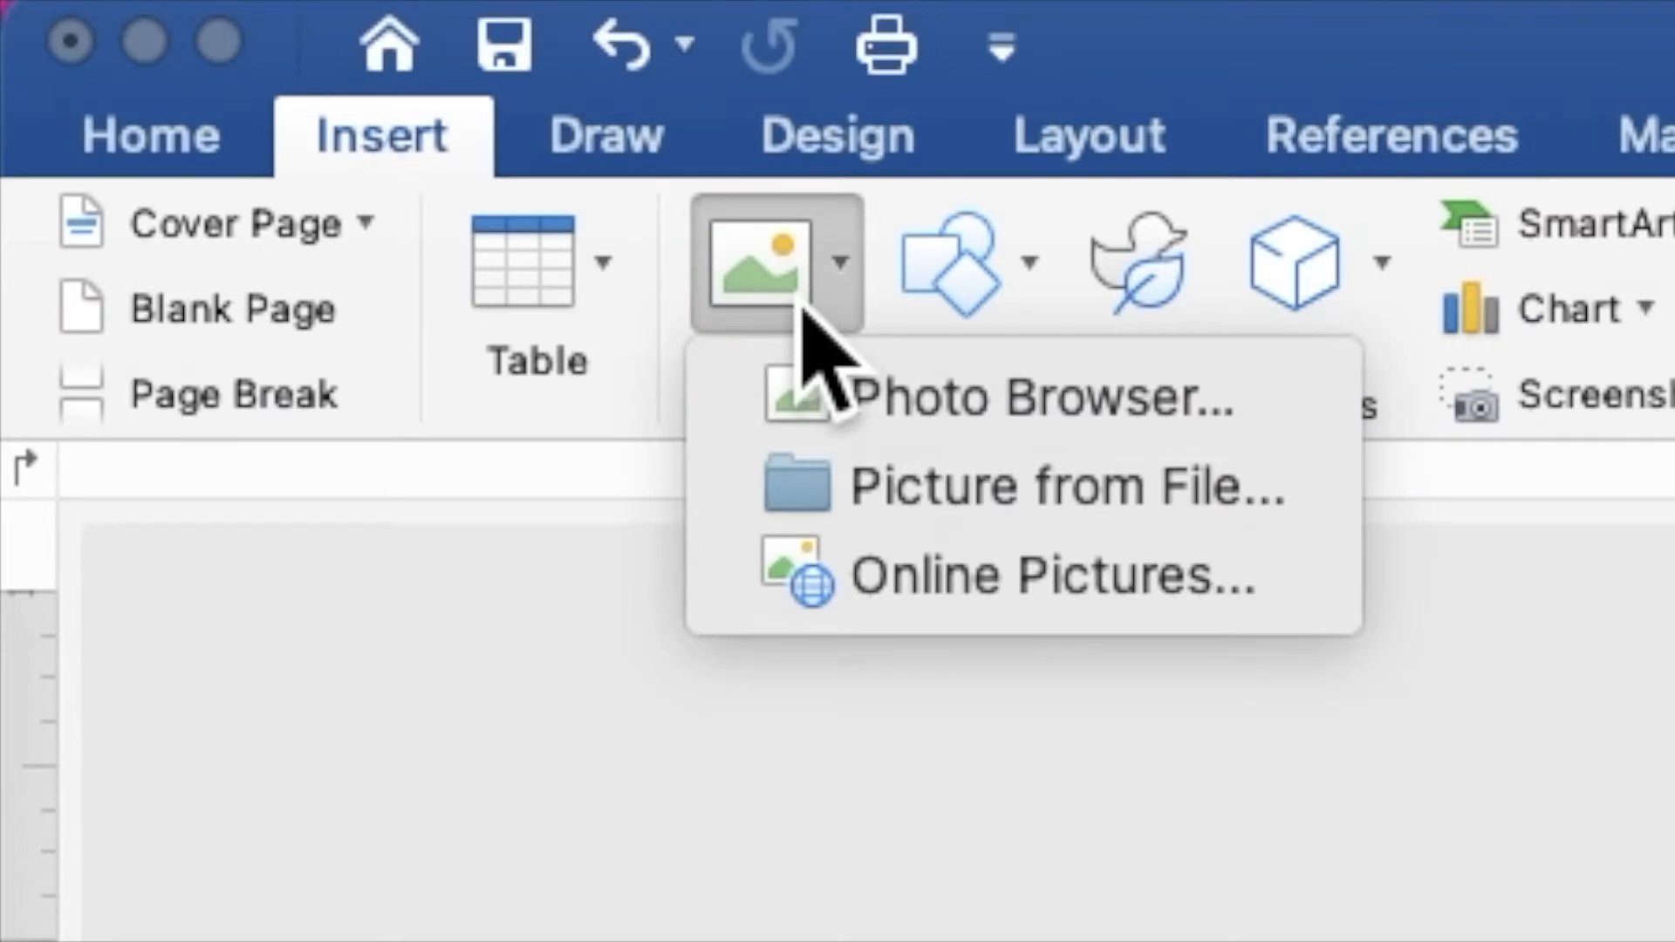
pyautogui.click(881, 510)
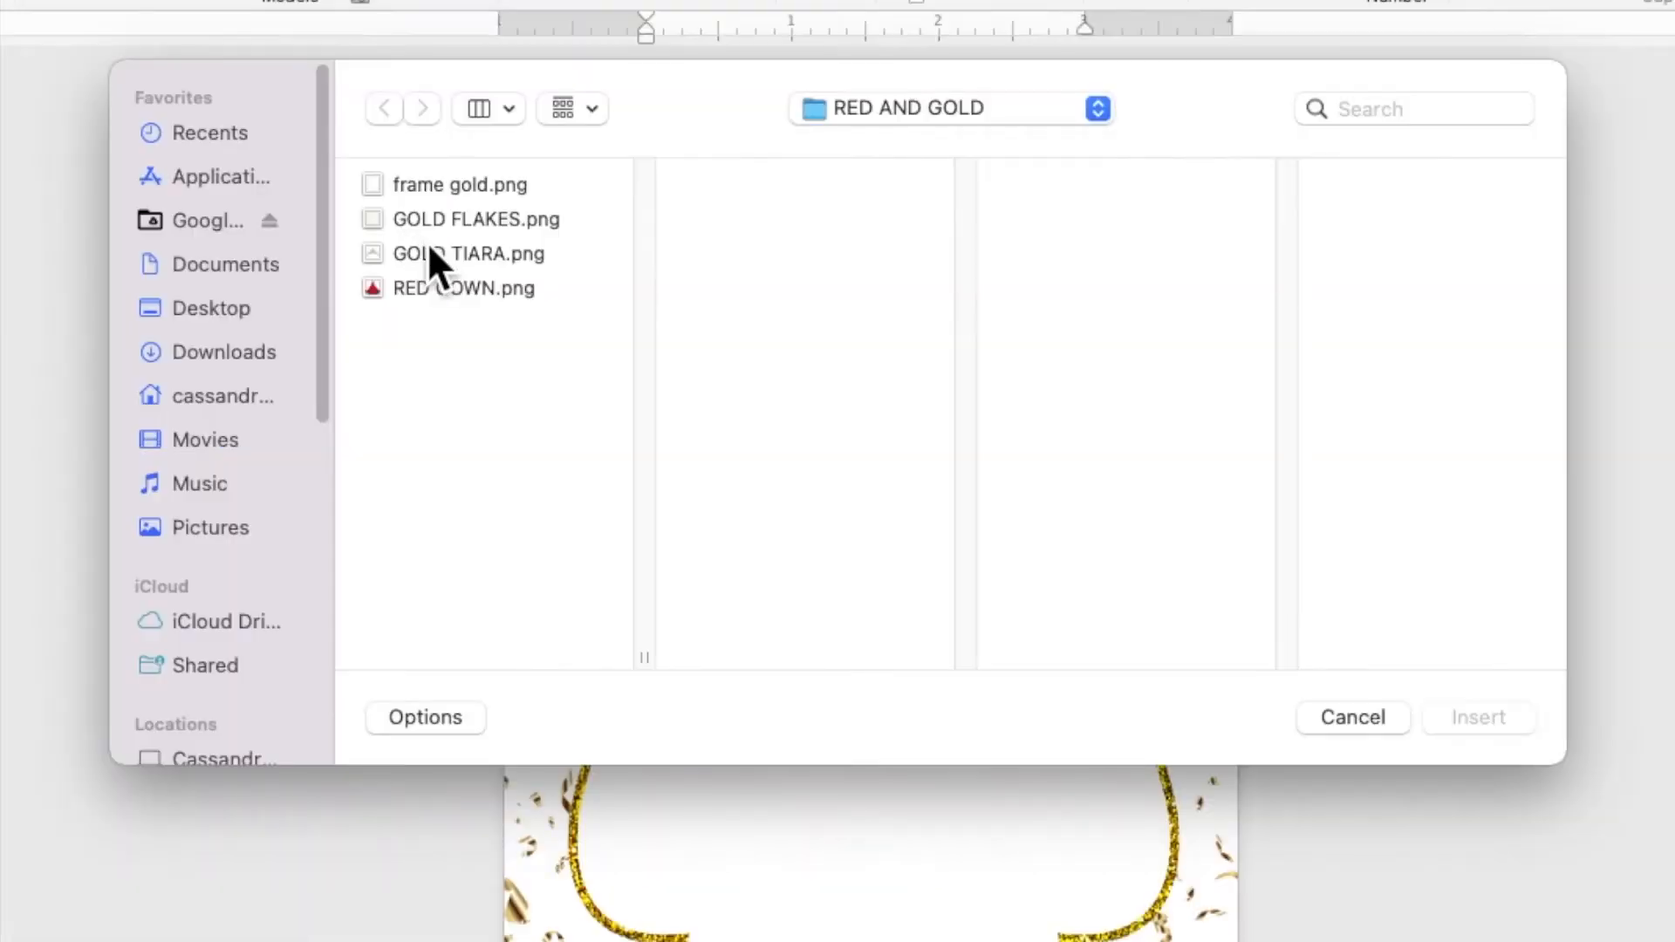
pyautogui.click(520, 282)
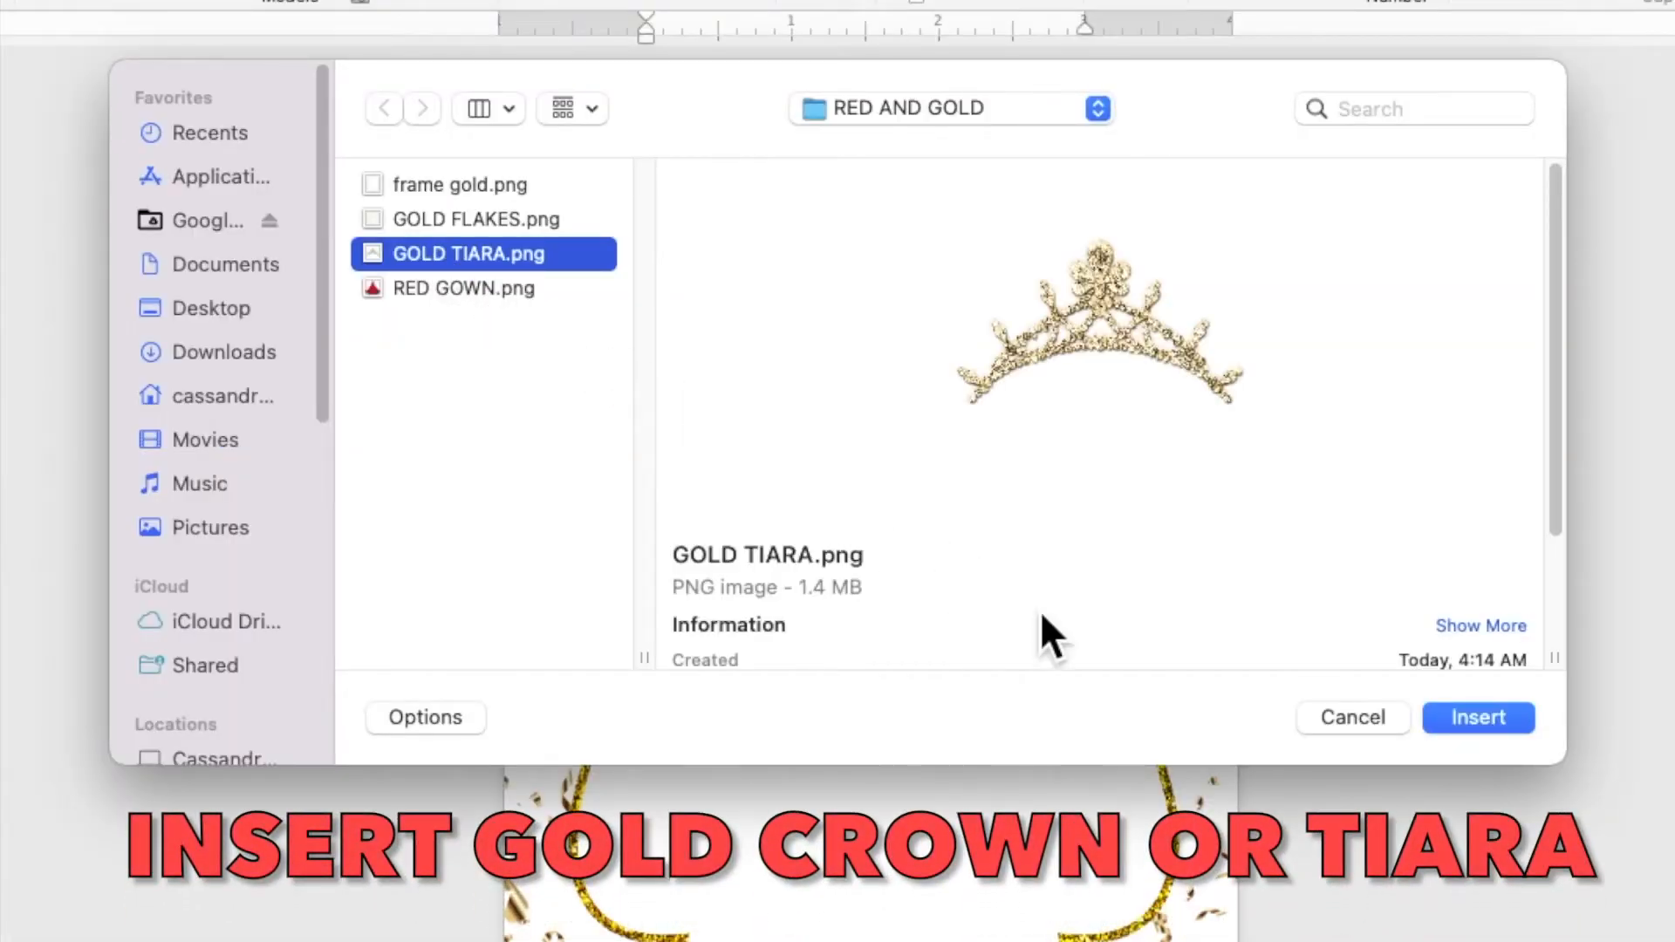
pyautogui.click(1471, 731)
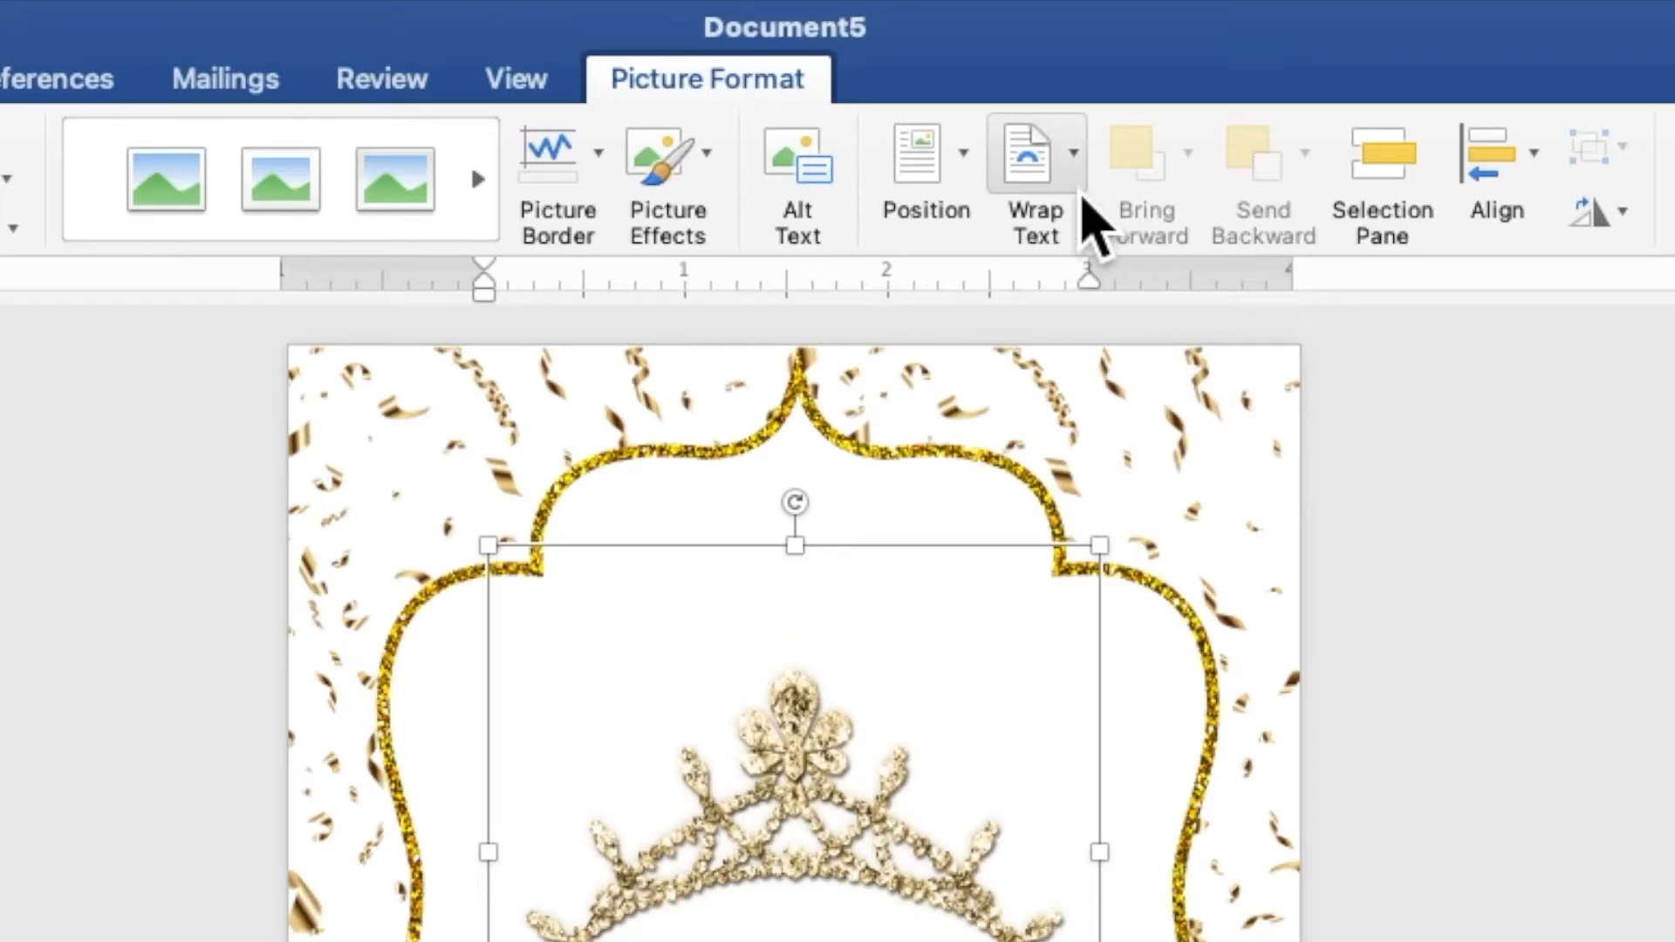
# Step: Place the tiara behind text at the frame's top, resized to 2.85"
pyautogui.click(991, 63)
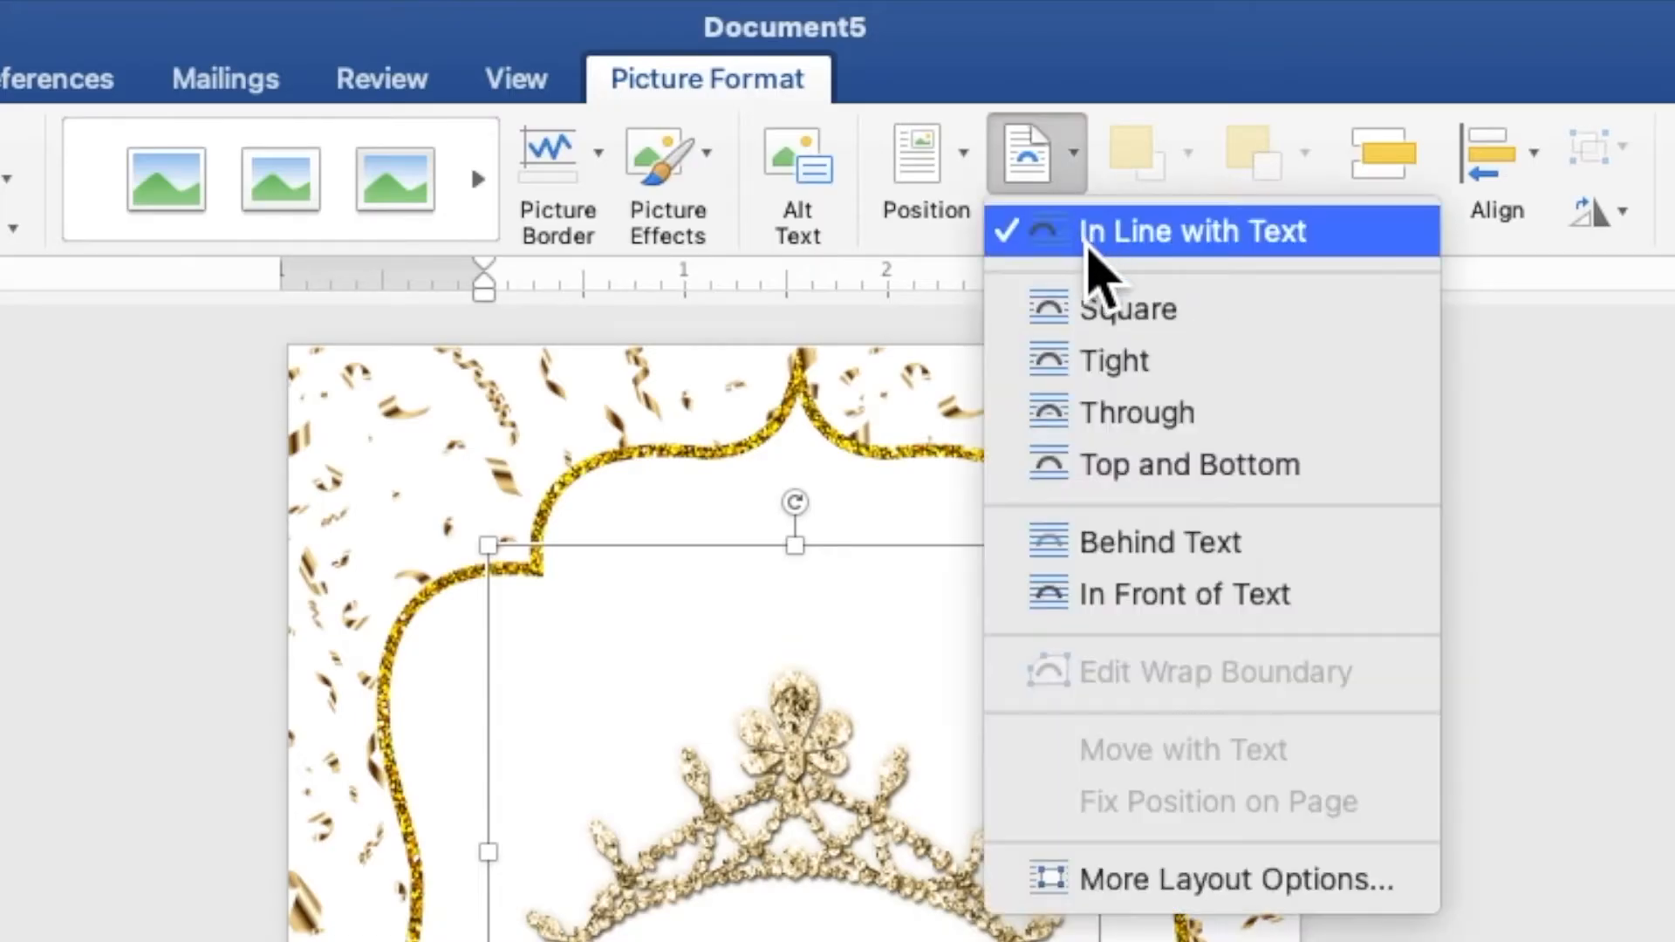
pyautogui.click(1143, 548)
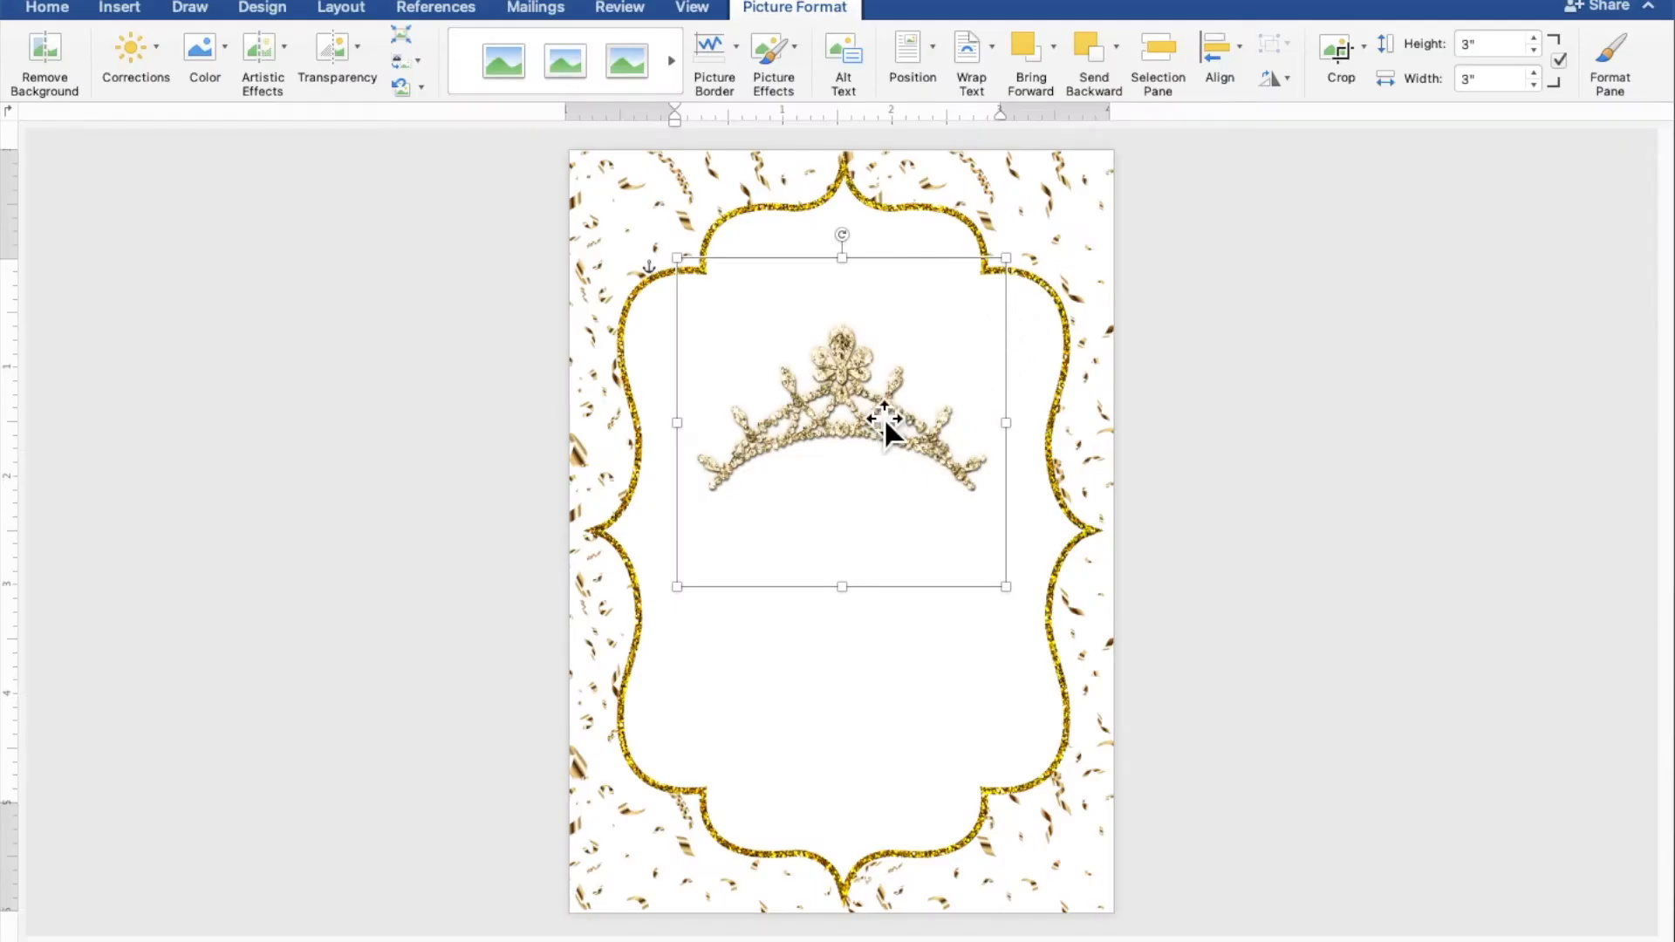
pyautogui.moveTo(883, 417); pyautogui.dragTo(889, 302)
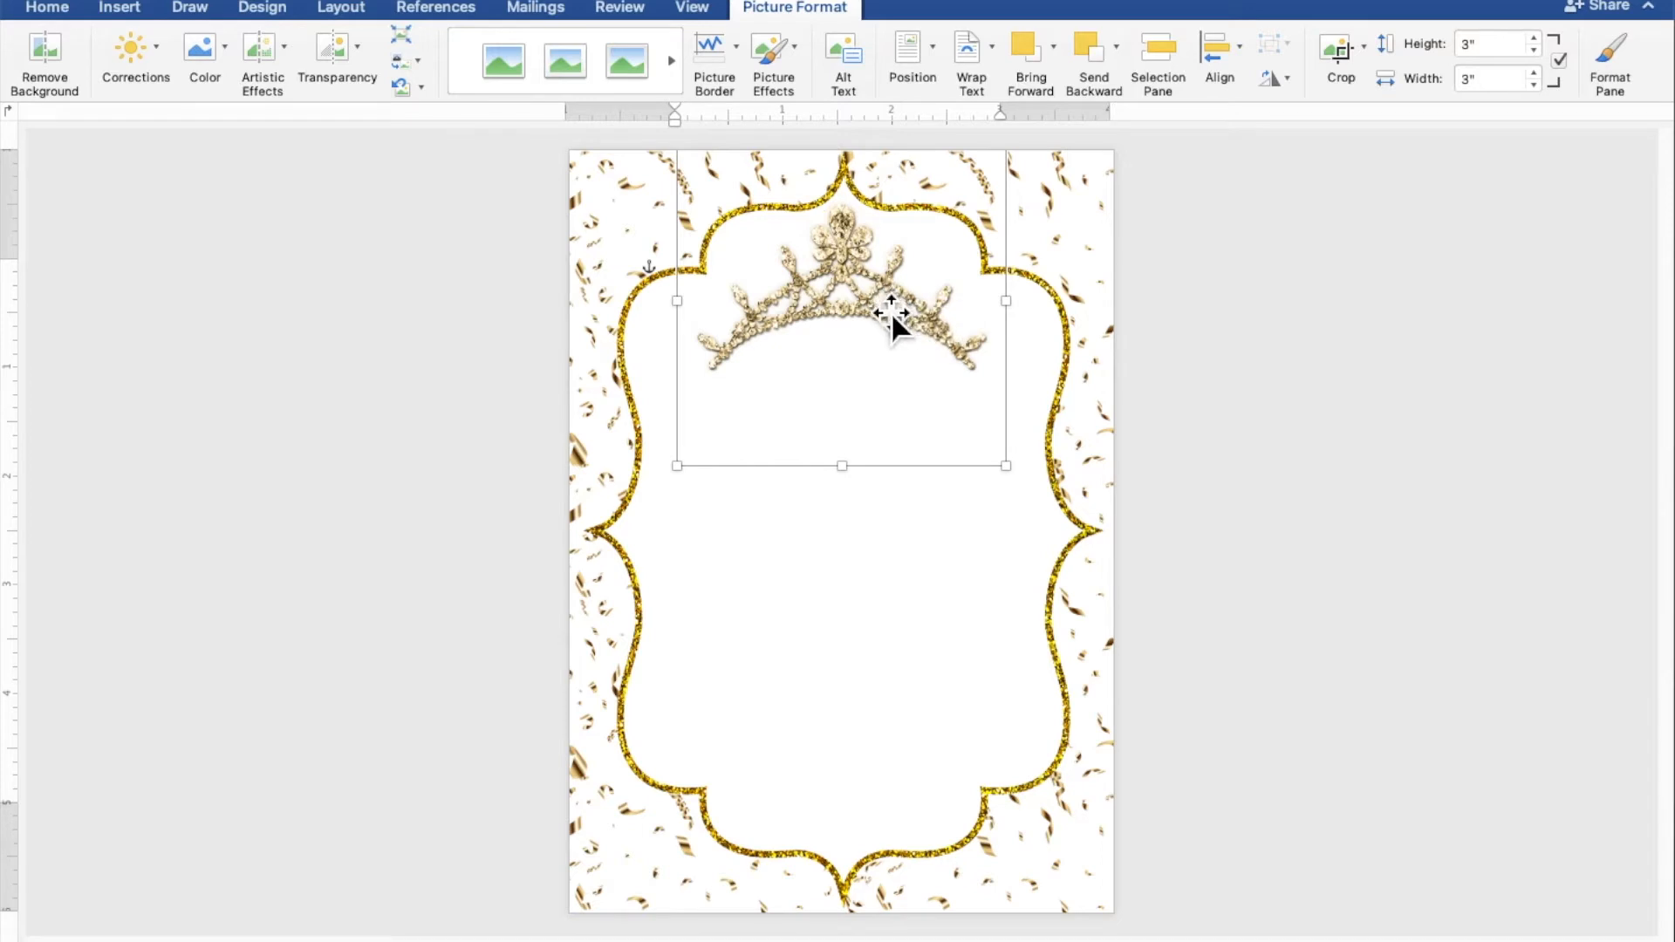
pyautogui.moveTo(1012, 479); pyautogui.dragTo(989, 450)
pyautogui.moveTo(934, 323); pyautogui.dragTo(942, 323)
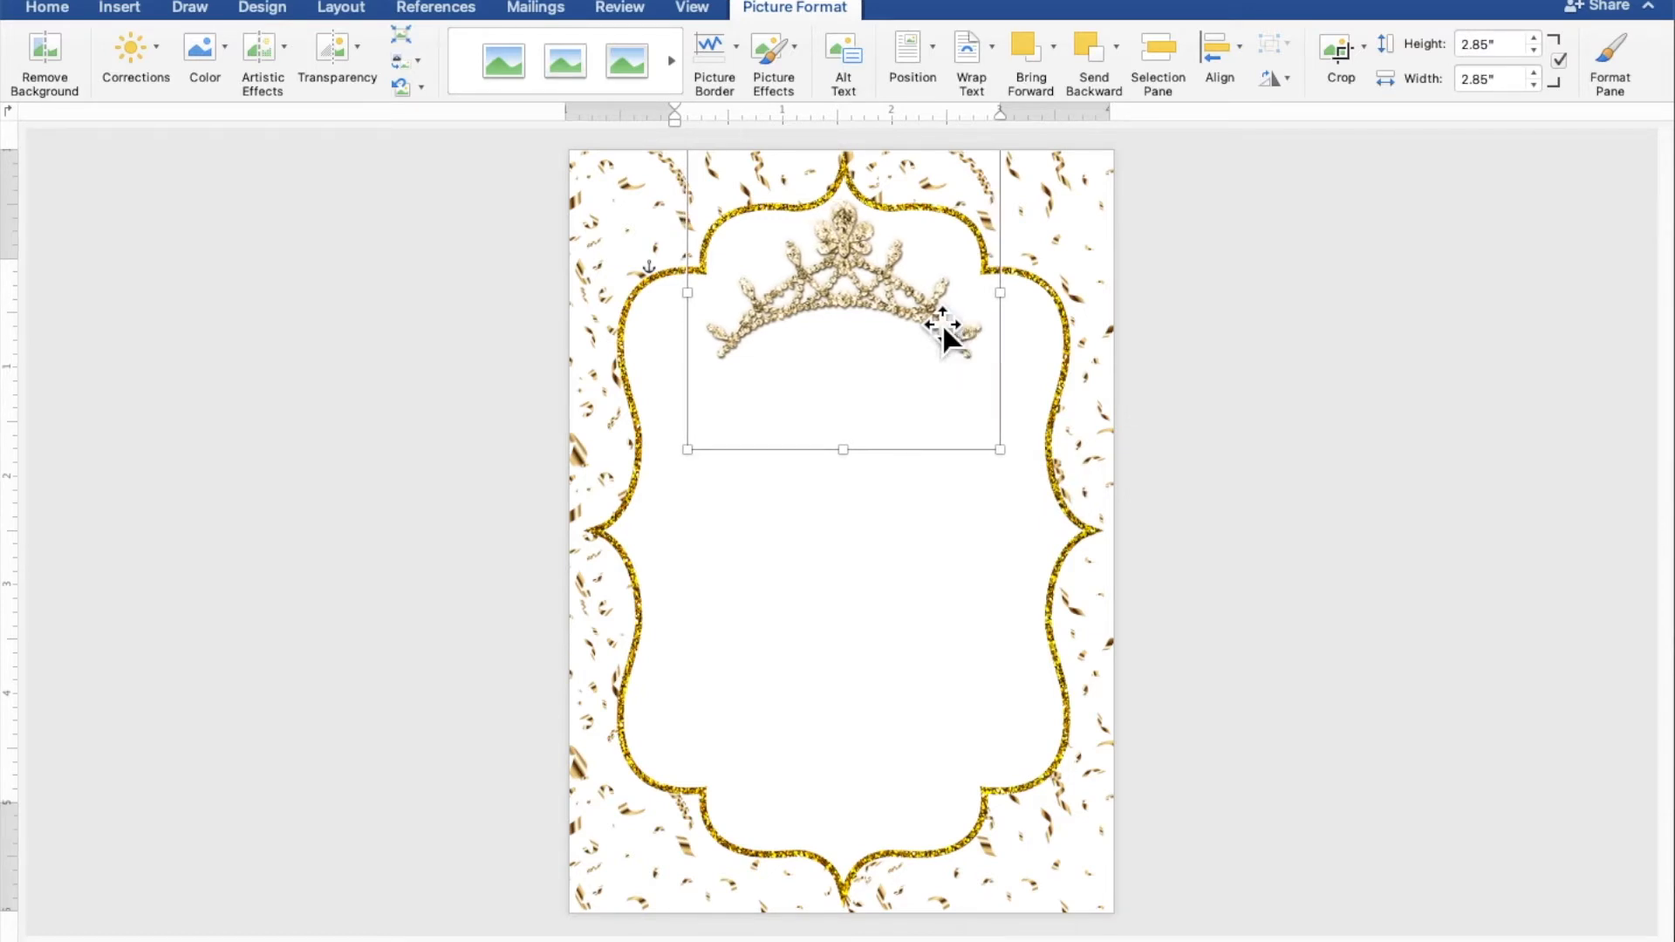
pyautogui.click(1293, 441)
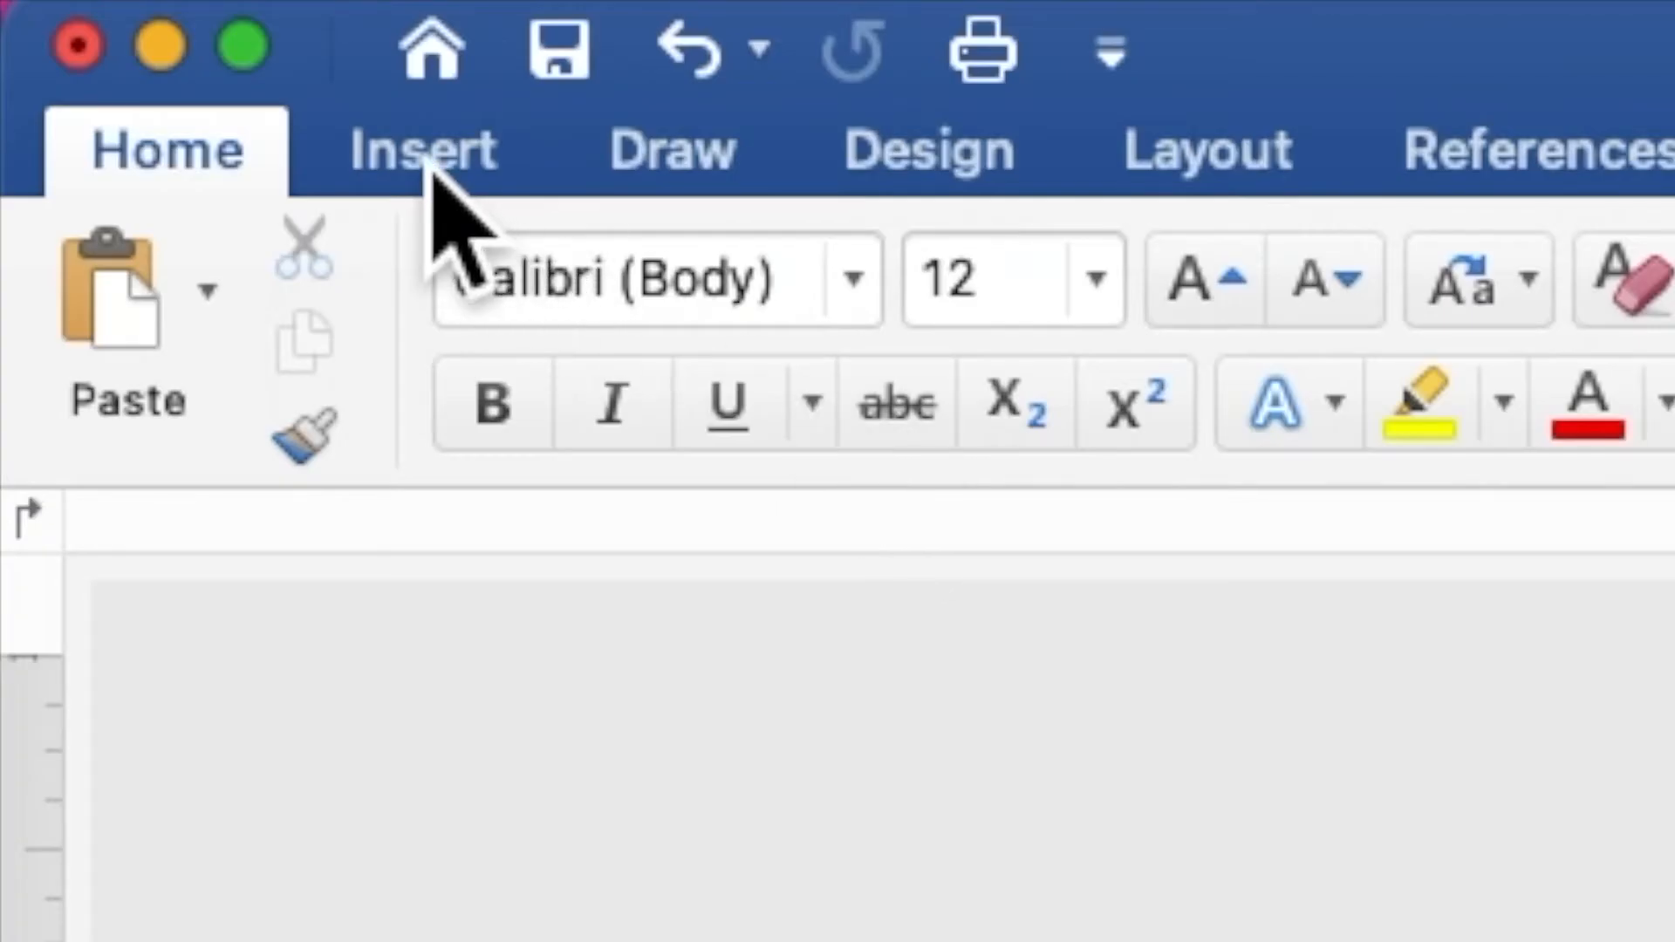
# Step: Insert the RED GOWN.png picture from file
pyautogui.click(123, 12)
pyautogui.click(864, 340)
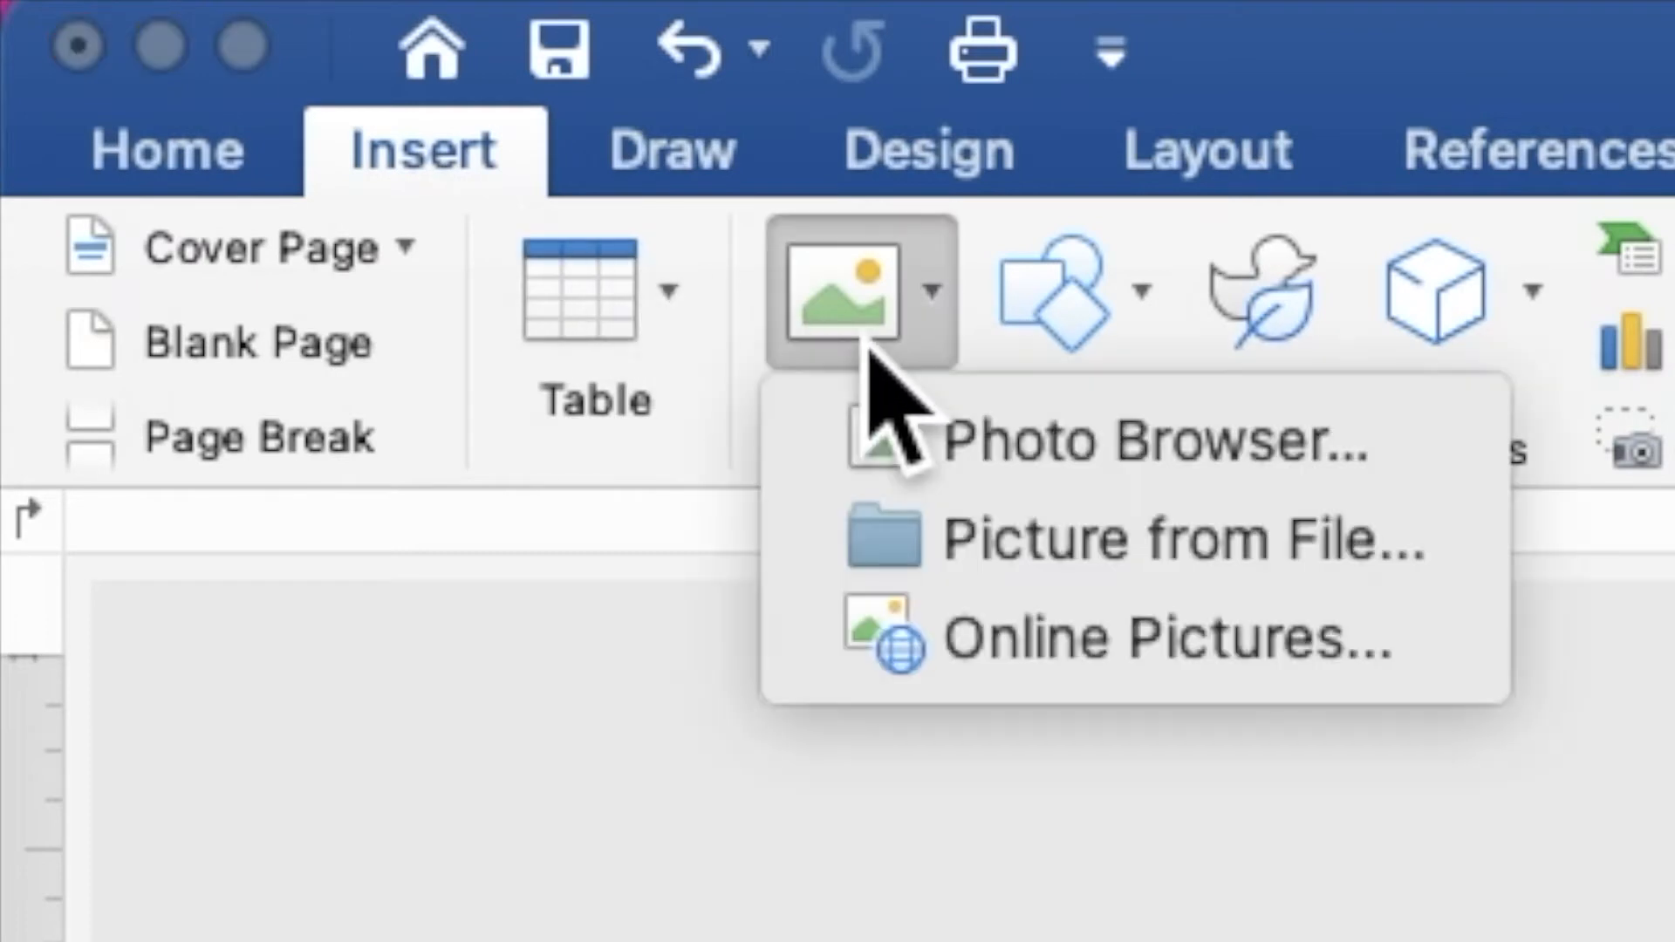
pyautogui.click(986, 567)
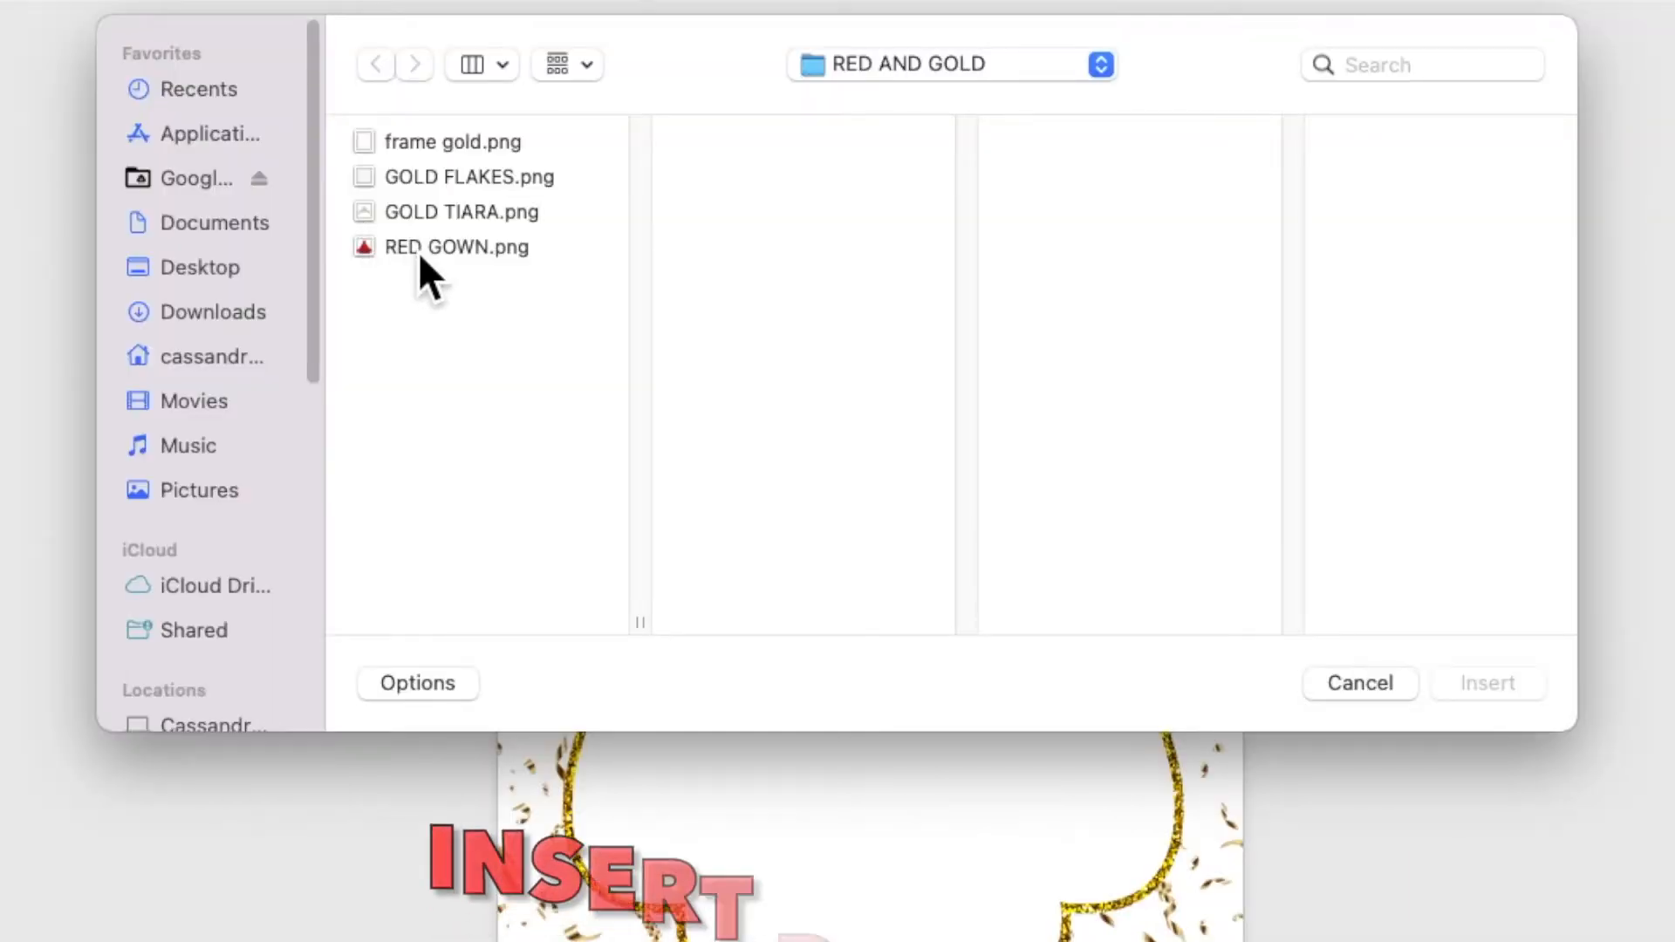
pyautogui.click(418, 251)
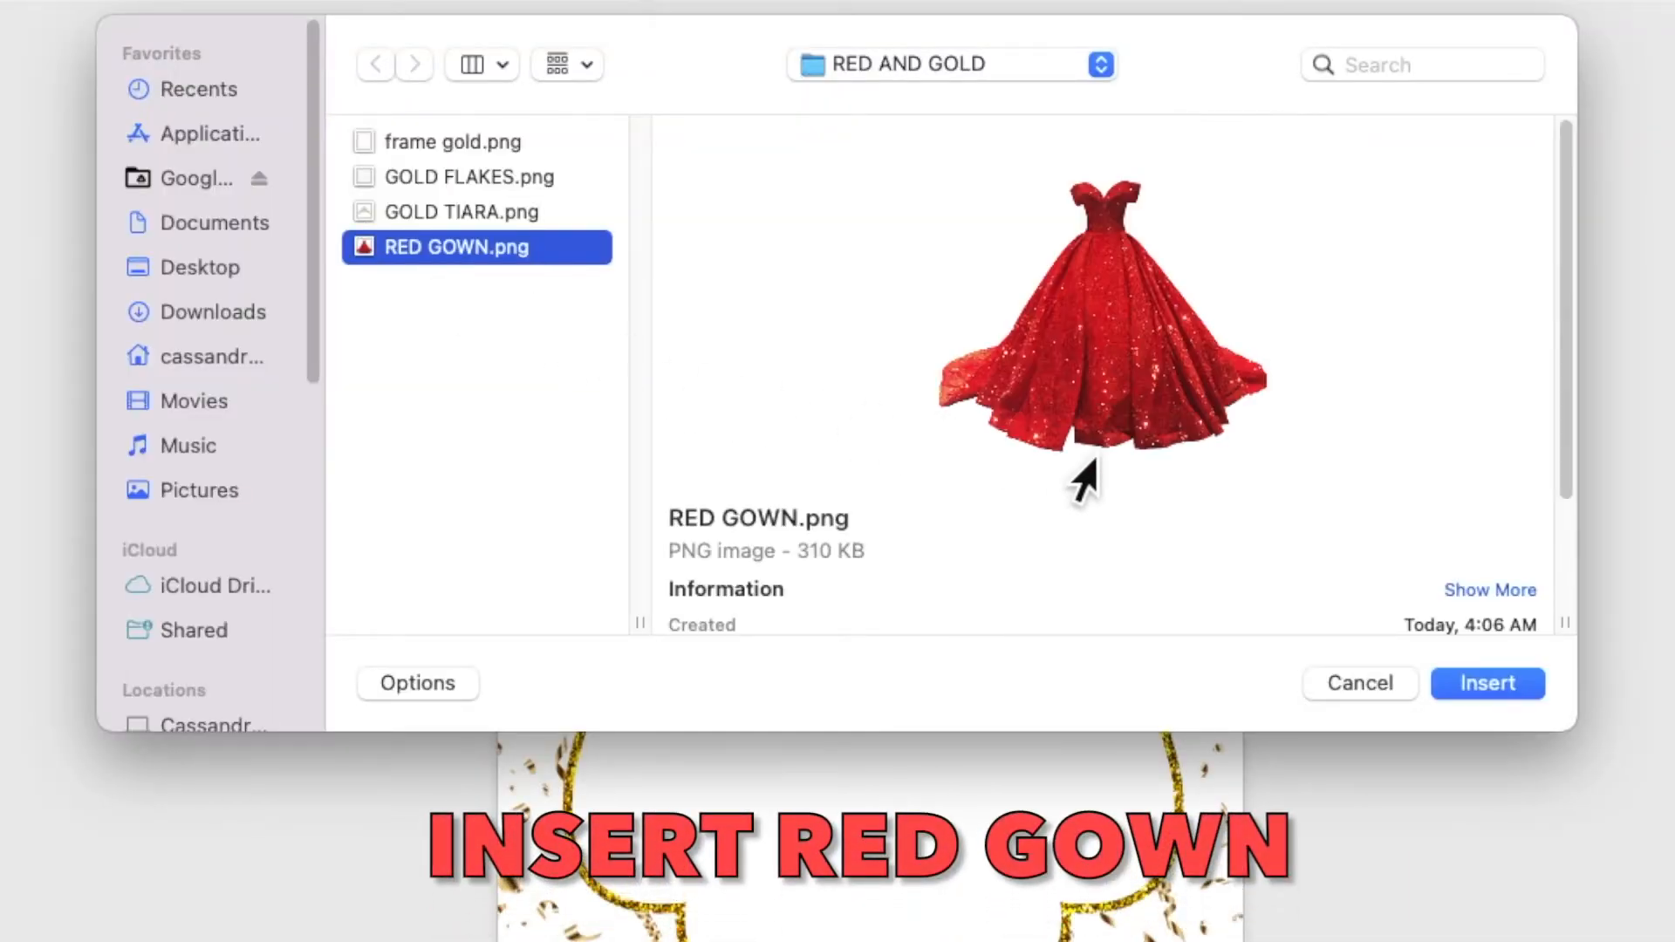
pyautogui.click(1459, 686)
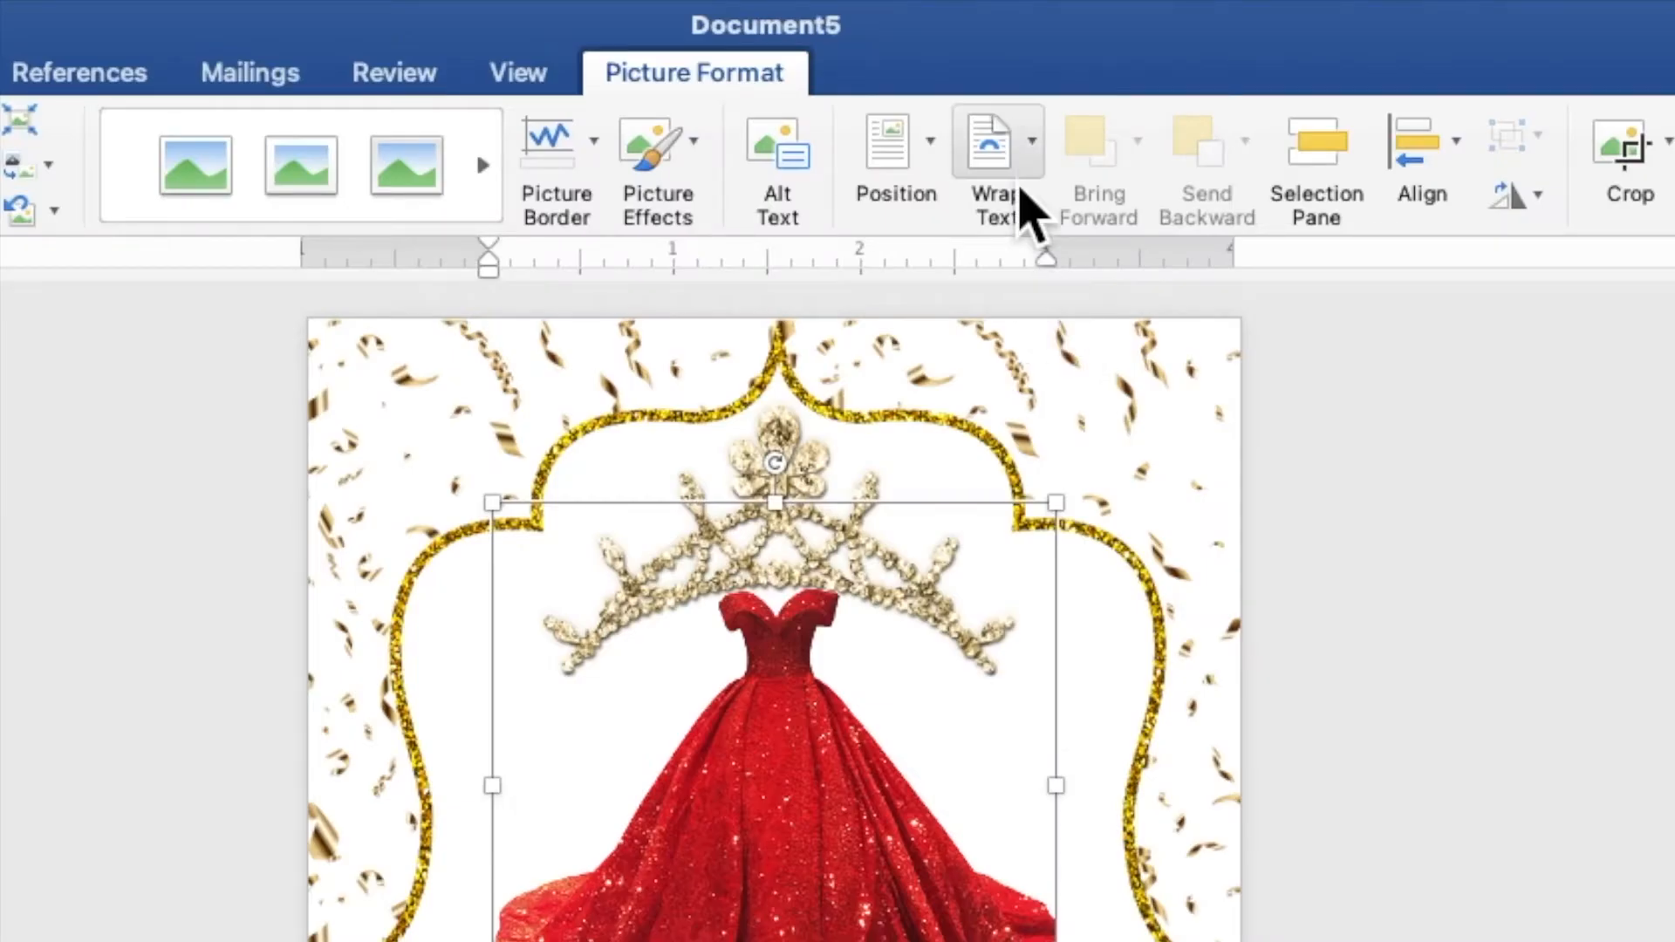
# Step: Wrap the gown behind text, enlarge it to 5.29", and centre it at the frame bottom
pyautogui.click(985, 76)
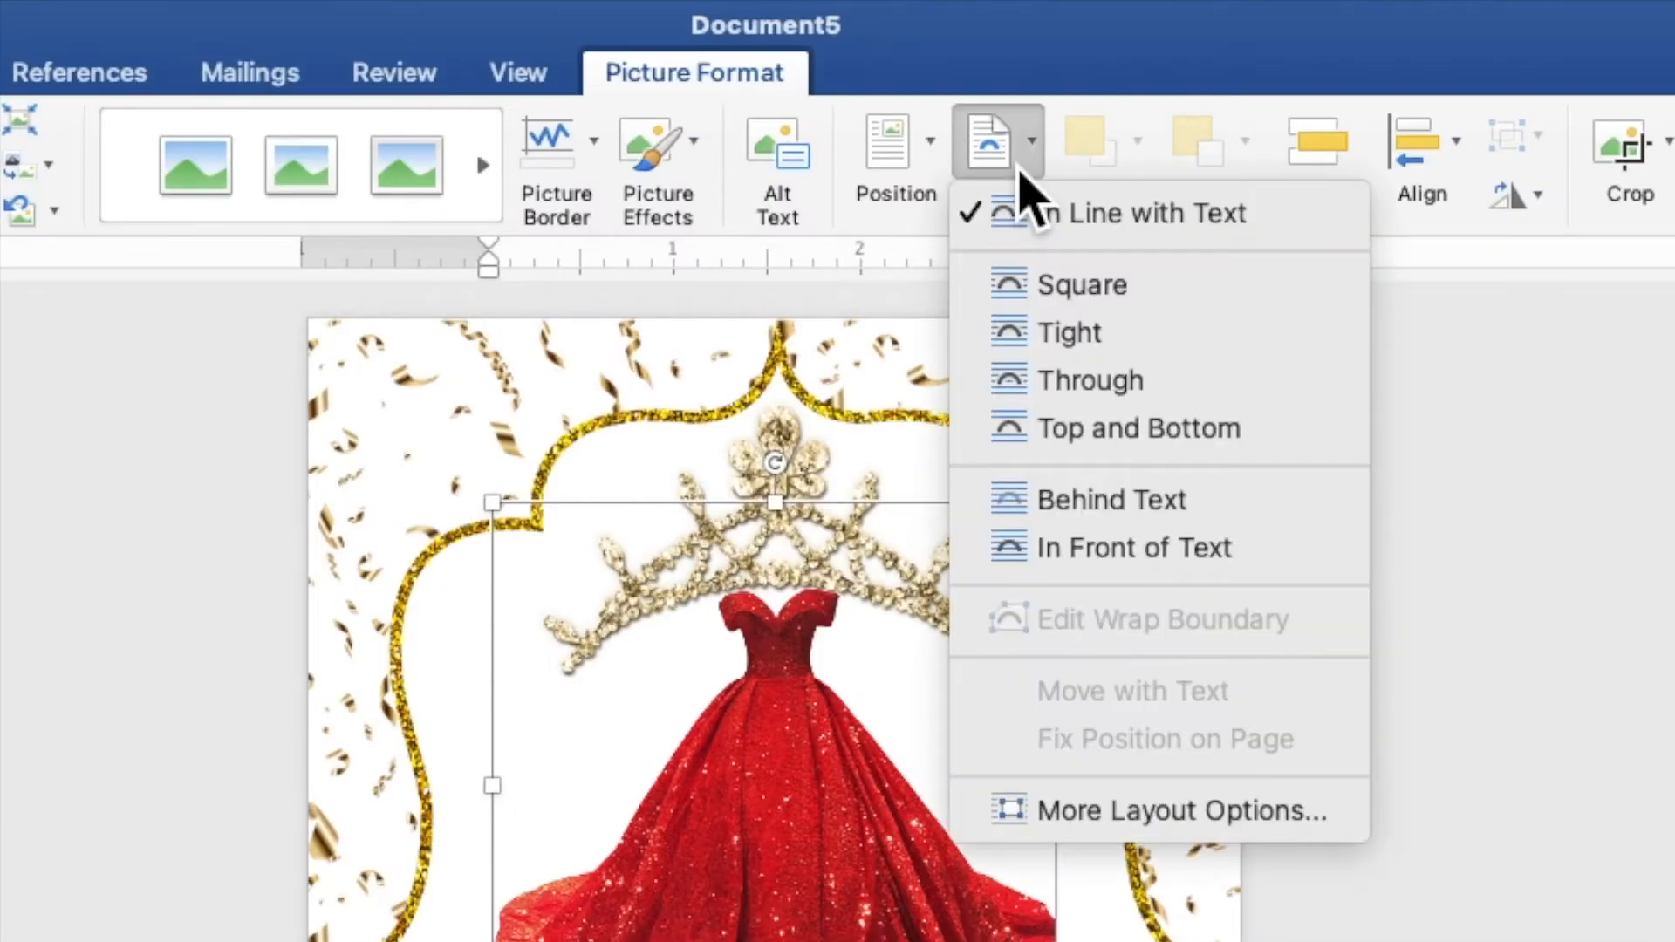
pyautogui.click(1093, 499)
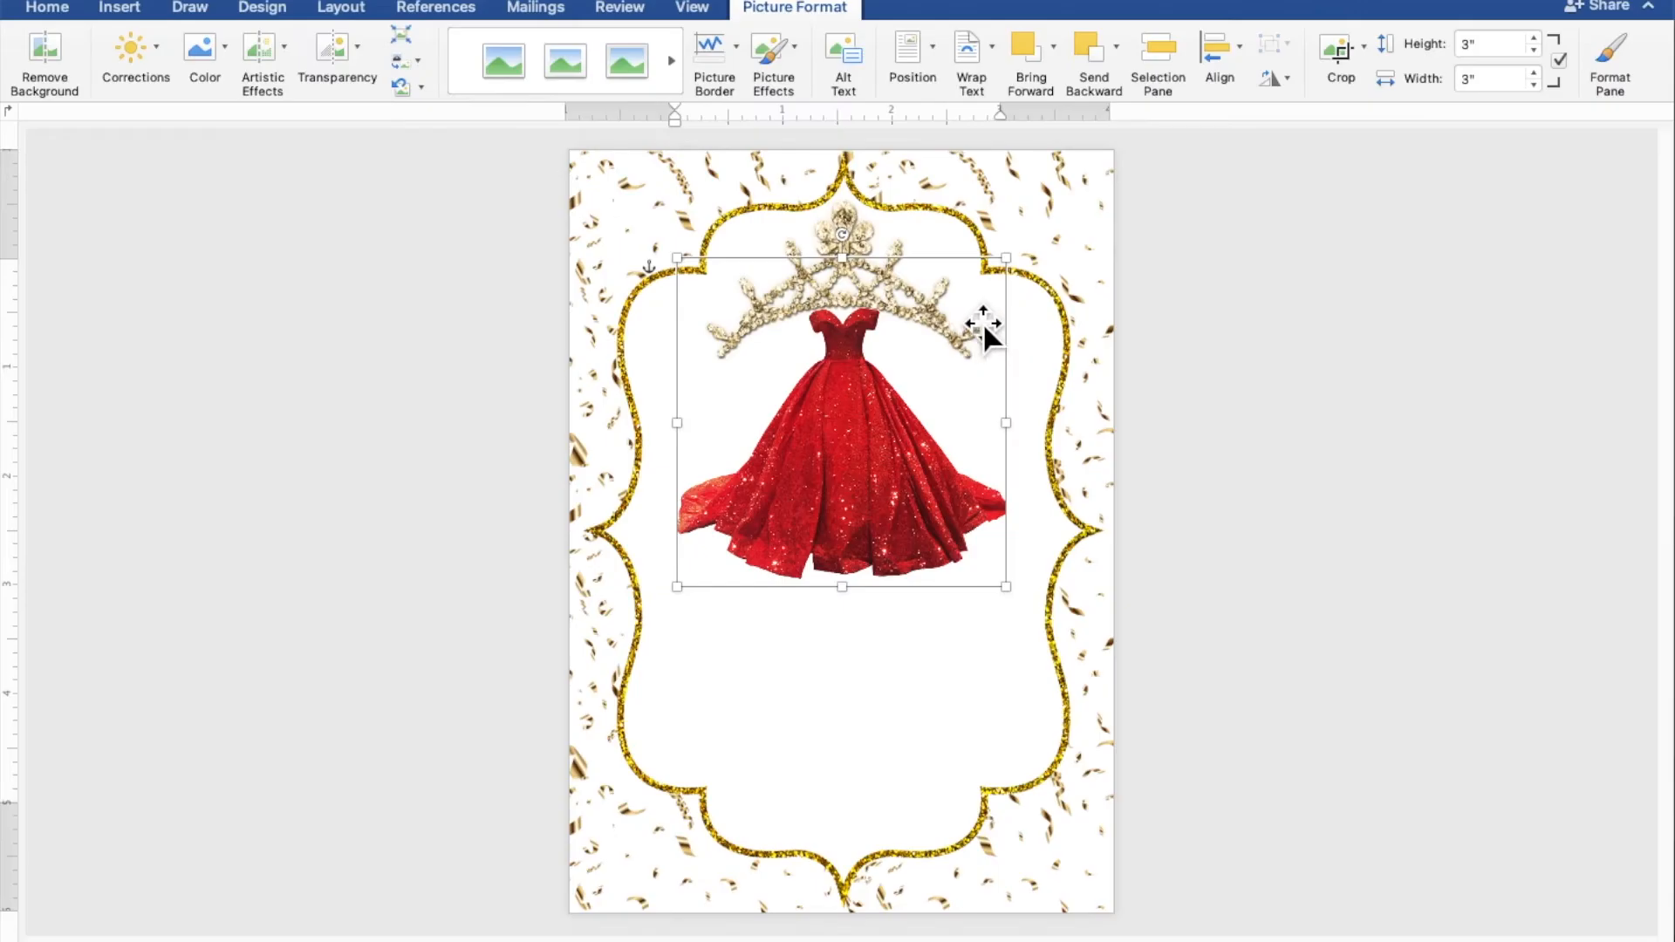
pyautogui.moveTo(971, 327); pyautogui.dragTo(1159, 547)
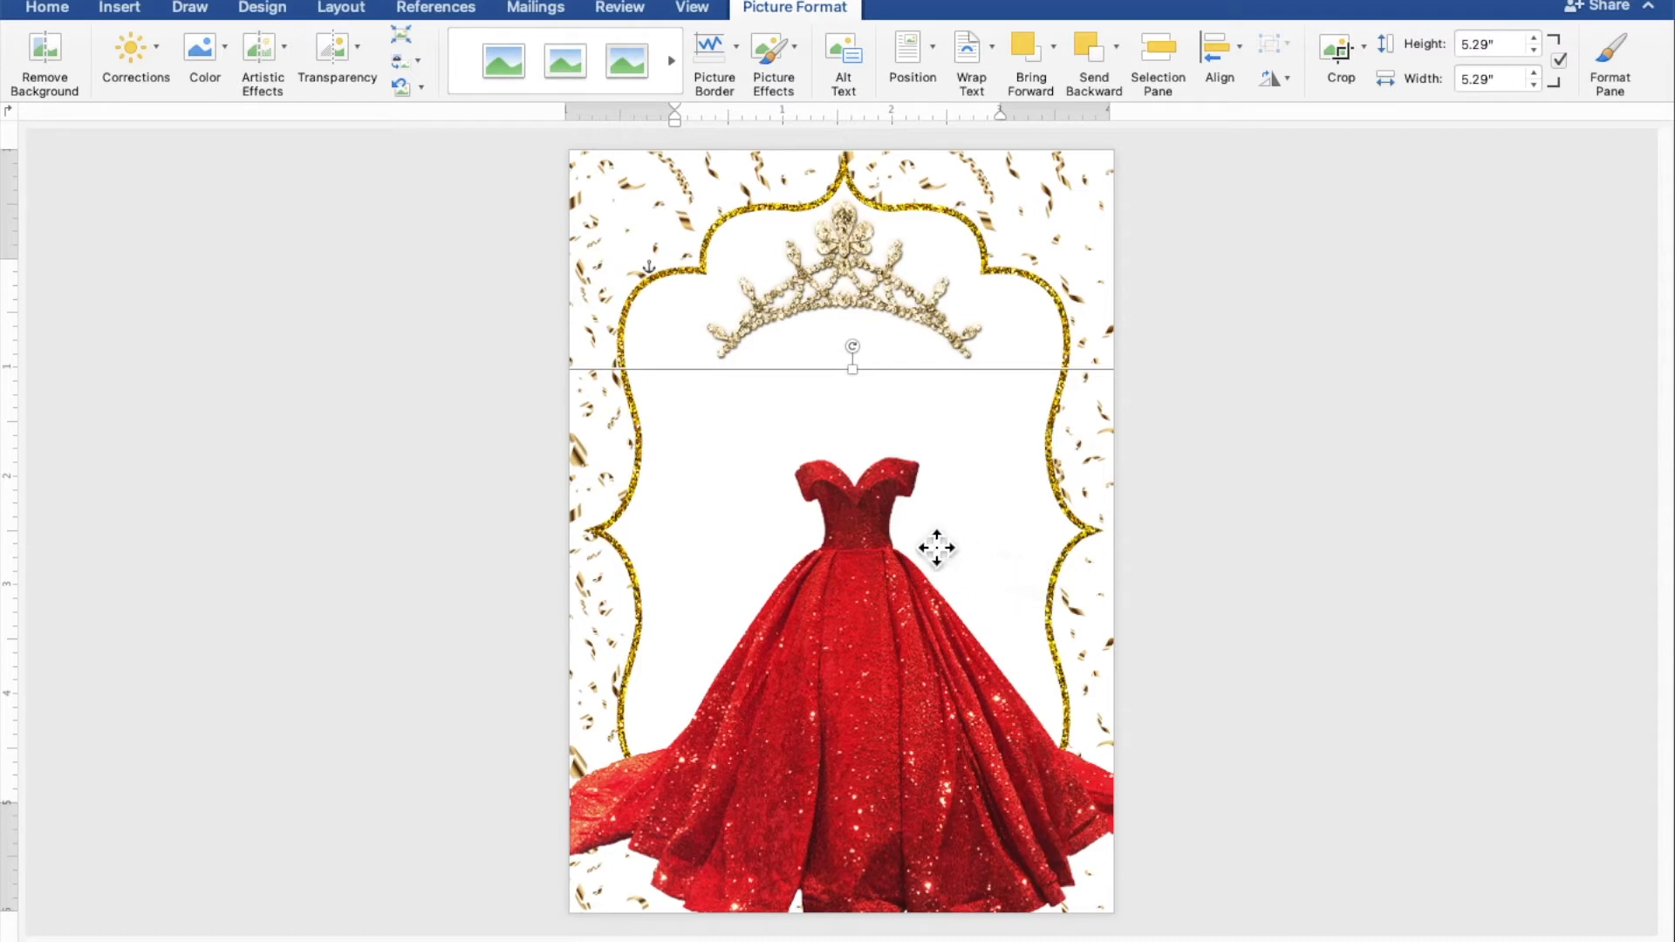
pyautogui.moveTo(943, 549); pyautogui.dragTo(928, 631)
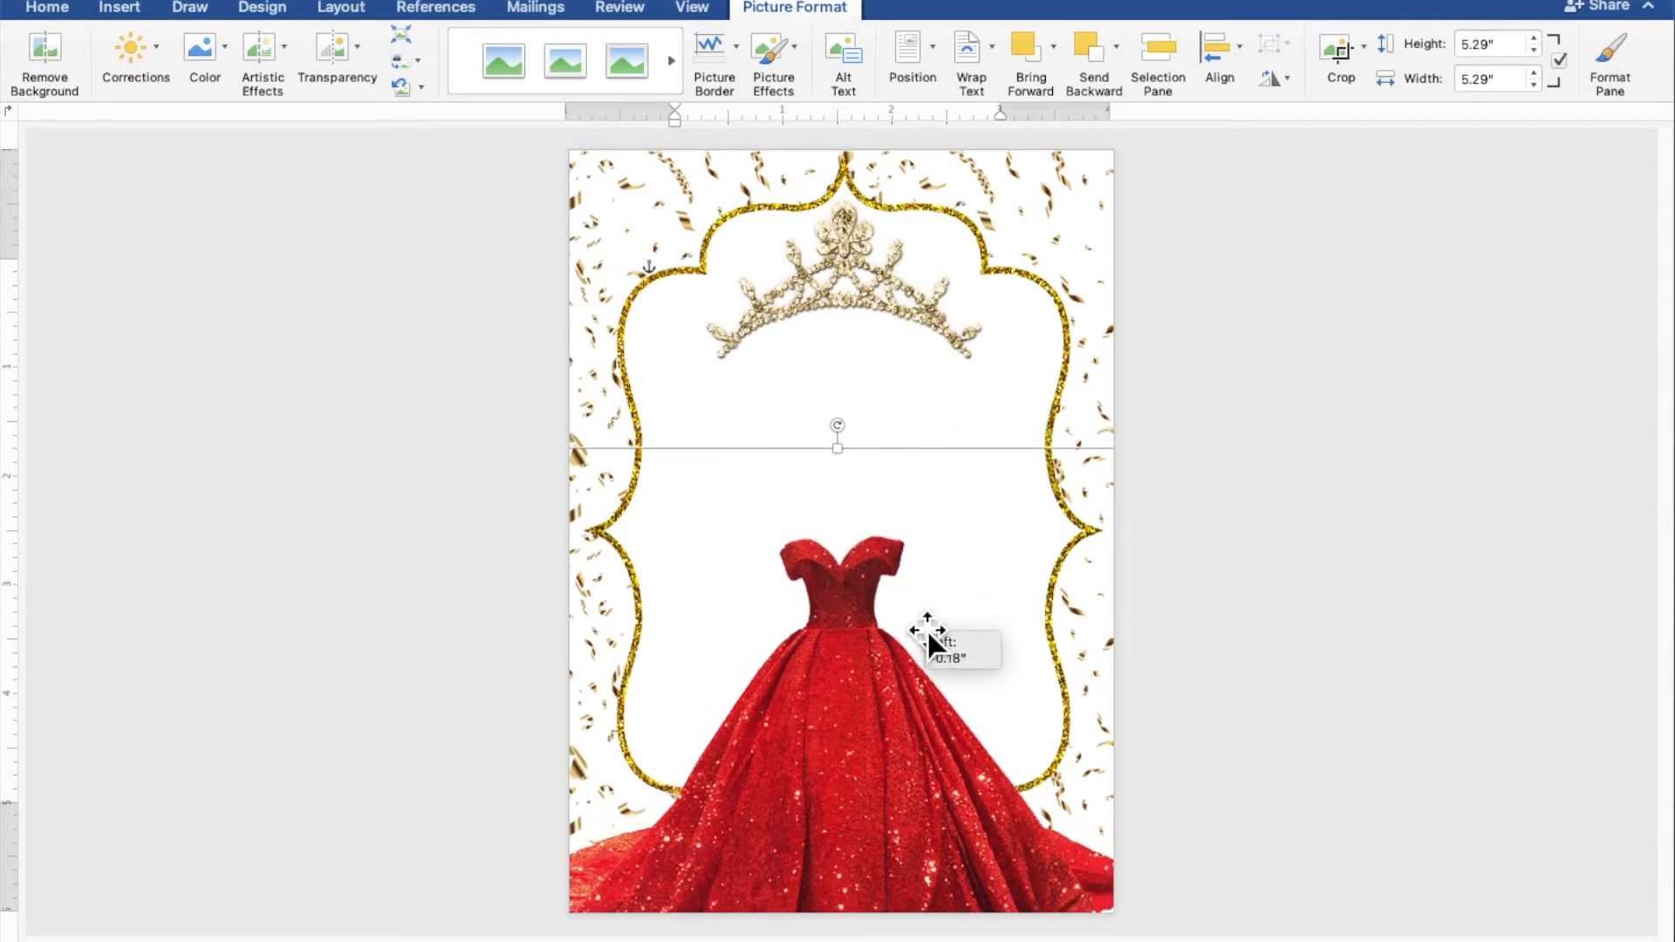
pyautogui.moveTo(929, 633); pyautogui.dragTo(931, 637)
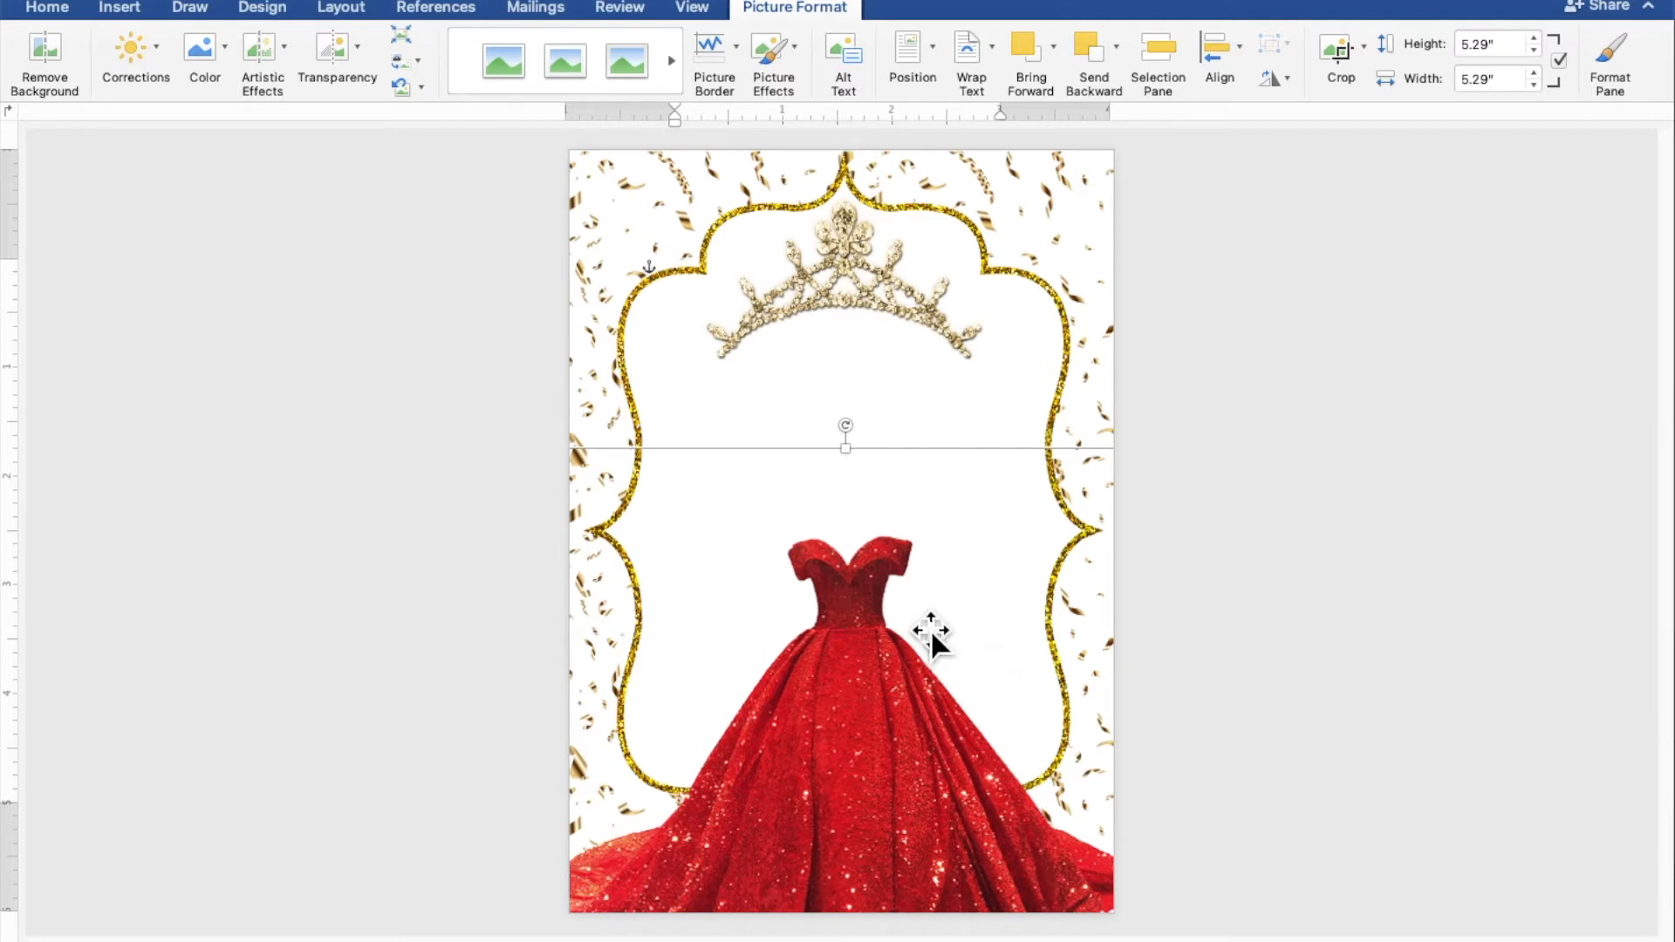
pyautogui.click(1477, 656)
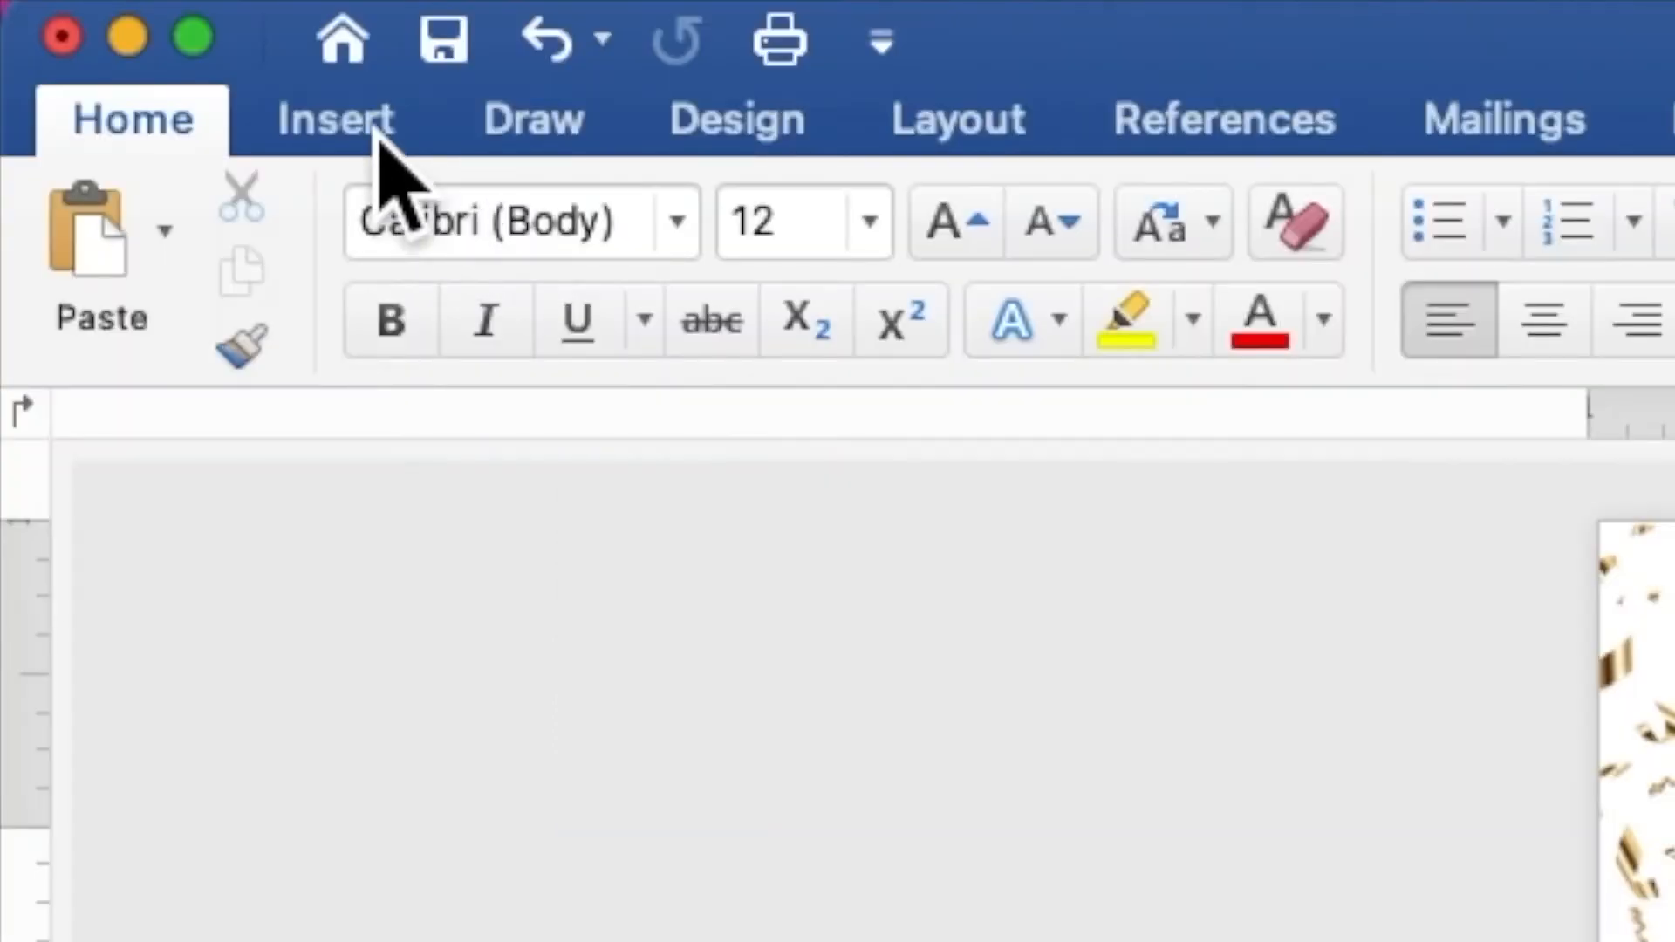
# Step: Draw a rectangle shape over the middle of the gold frame
pyautogui.click(130, 12)
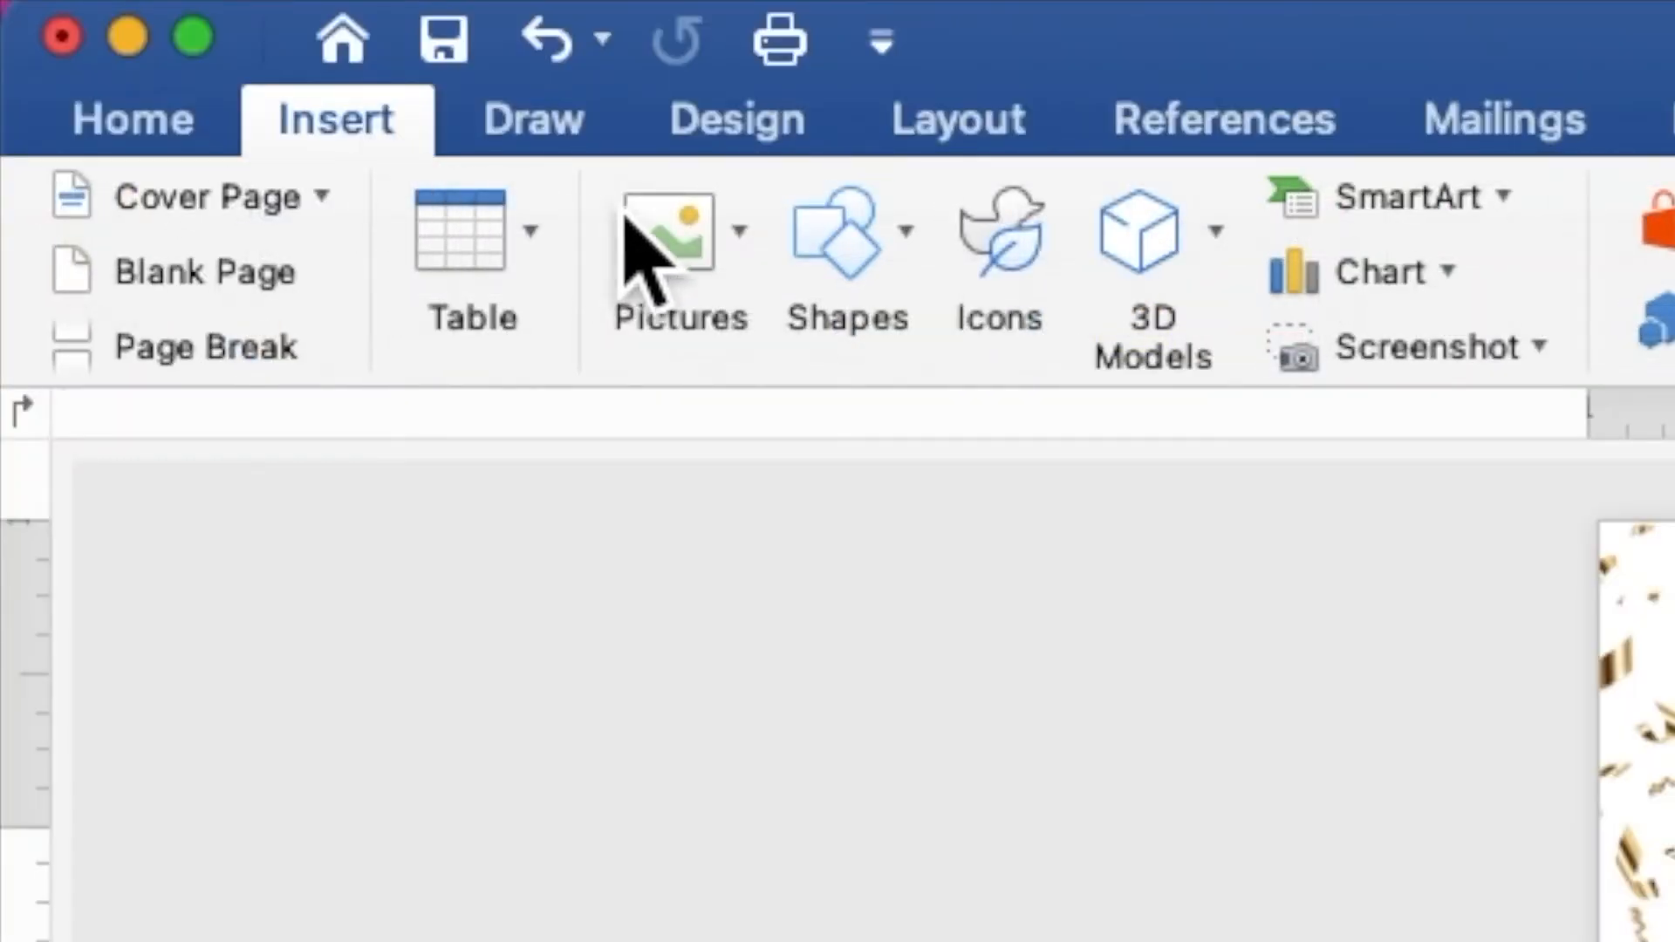
pyautogui.click(854, 266)
pyautogui.click(1180, 494)
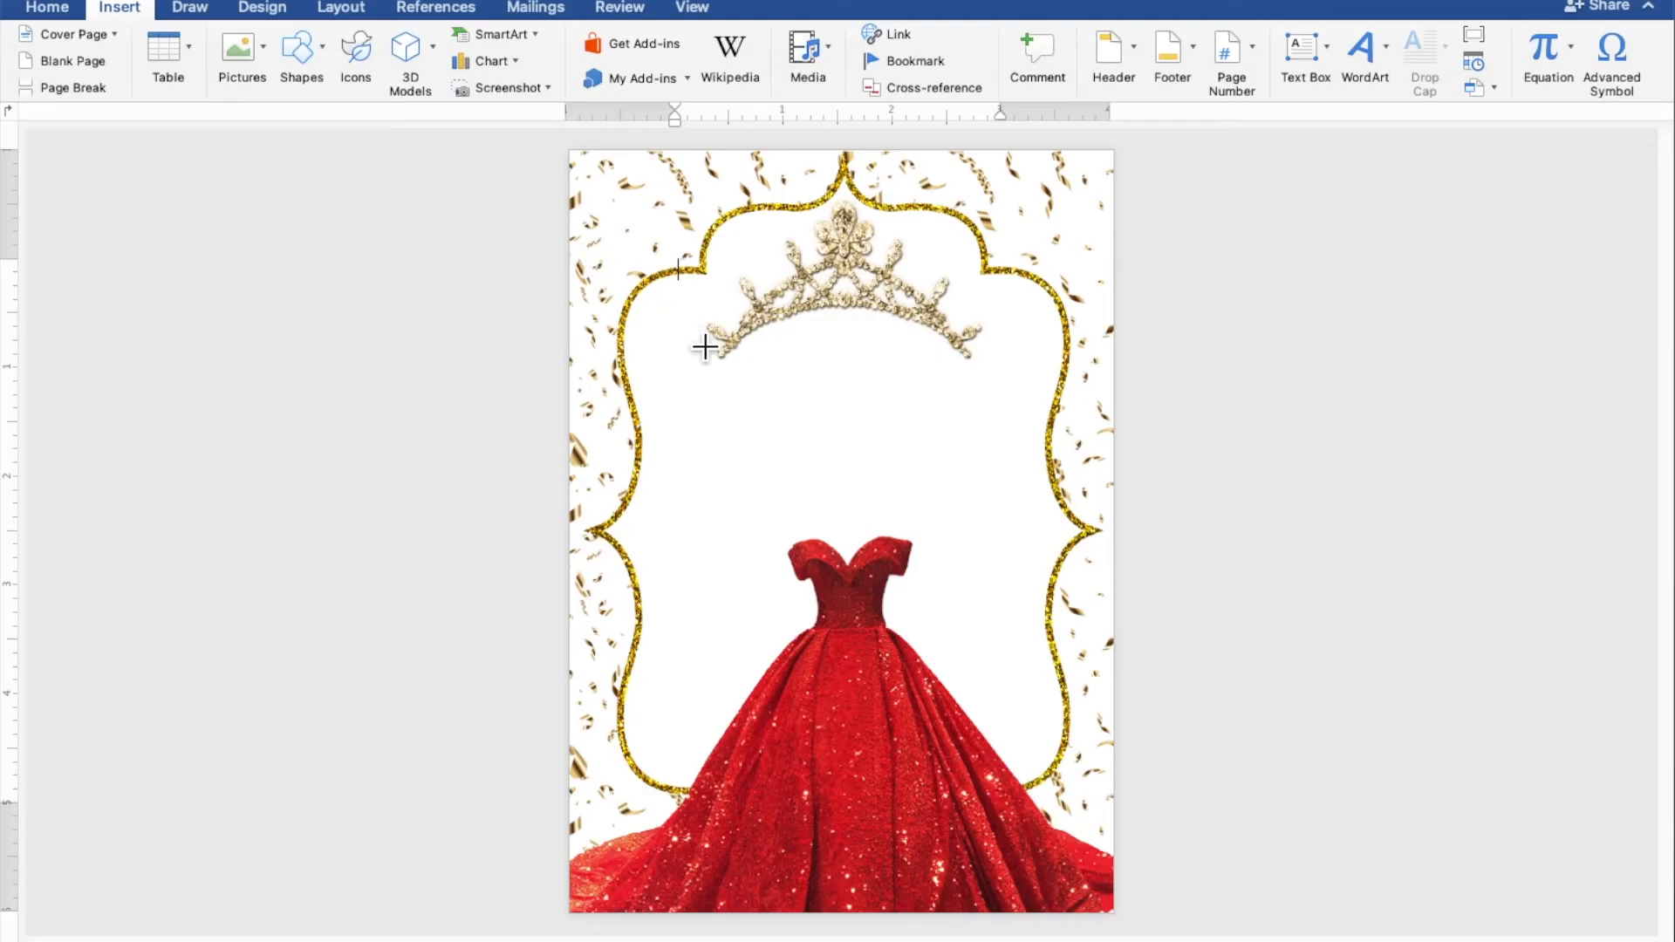
pyautogui.moveTo(704, 348); pyautogui.dragTo(1027, 576)
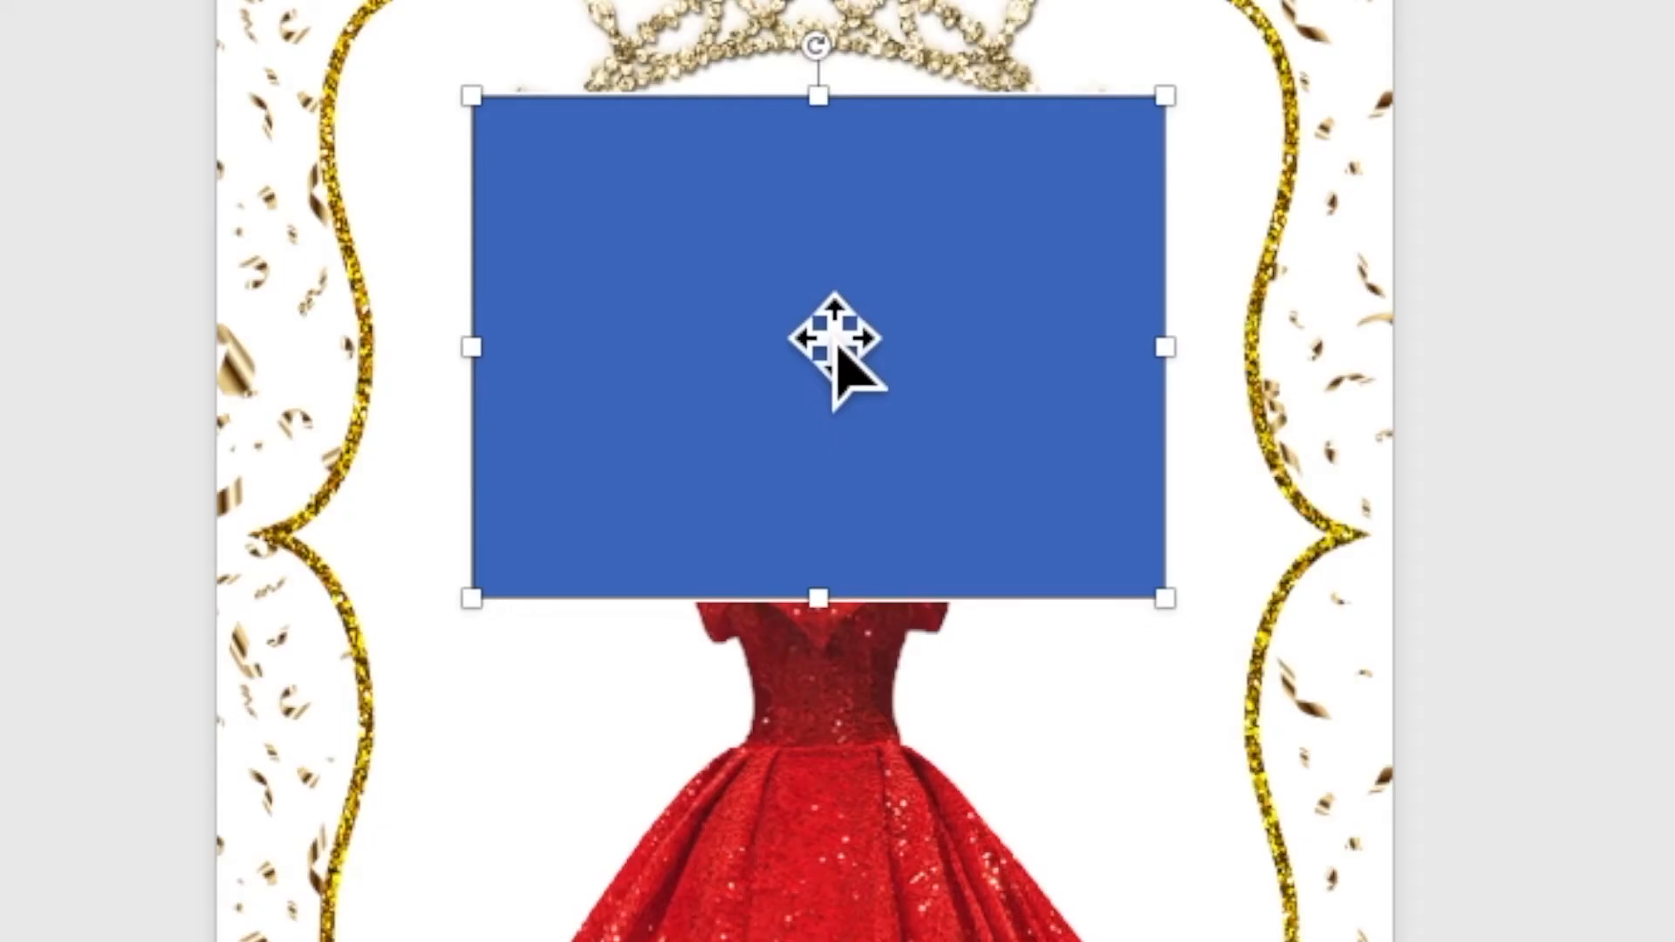
# Step: Use Add Text to make the rectangle ready for typing
pyautogui.rightClick(799, 297)
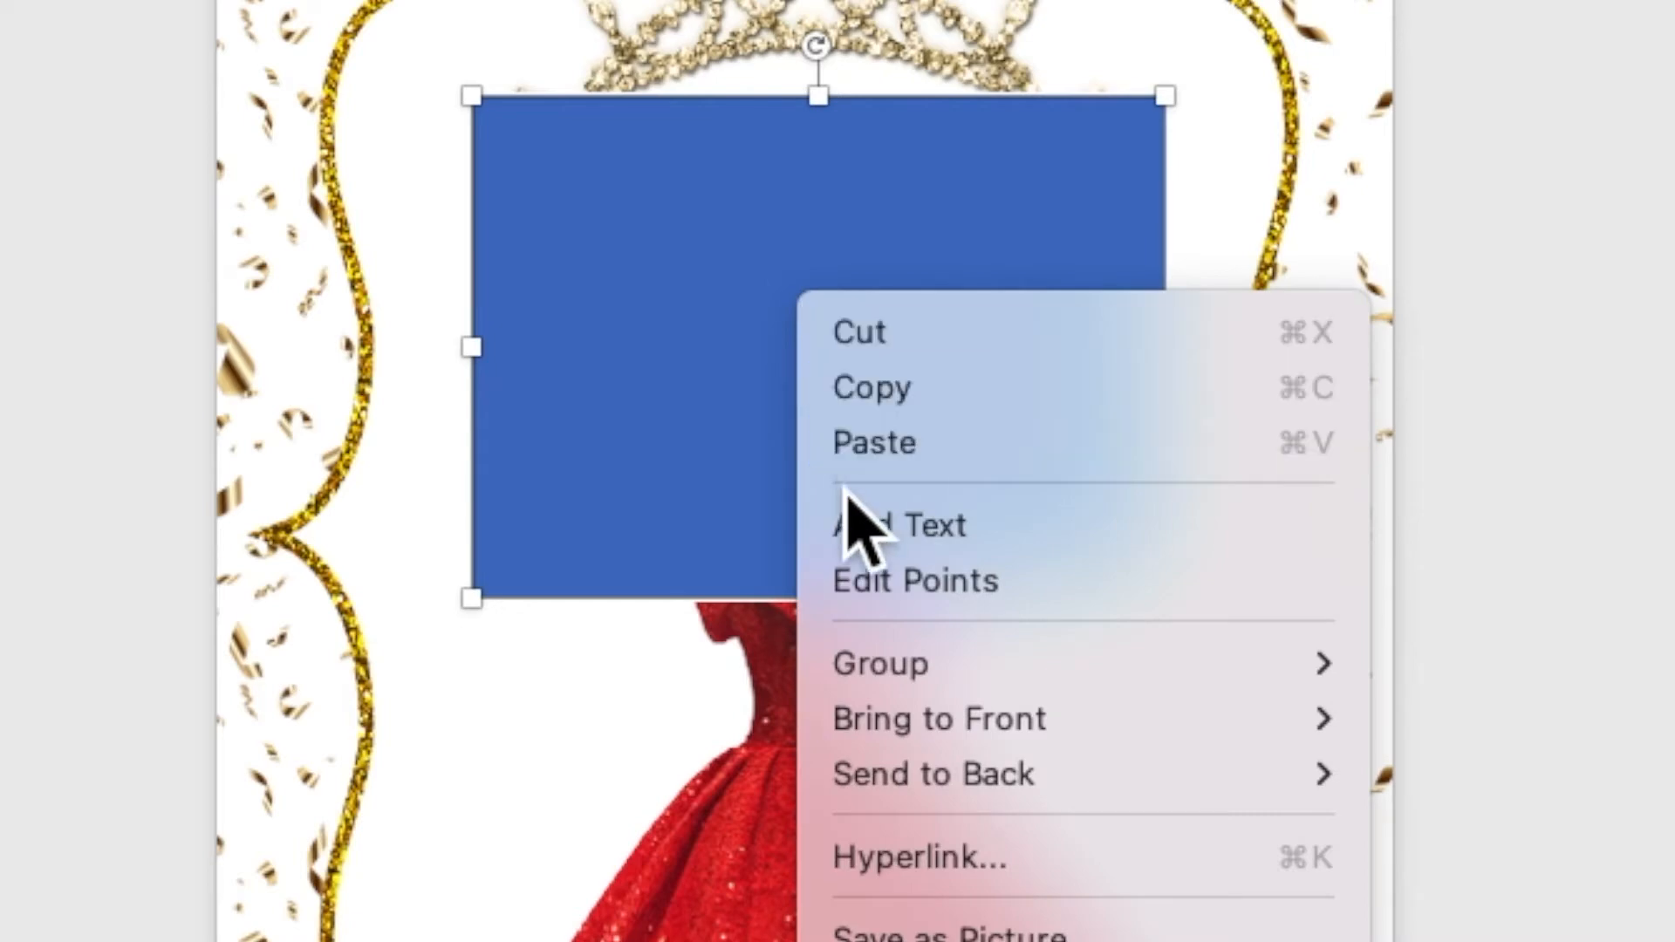
pyautogui.click(848, 529)
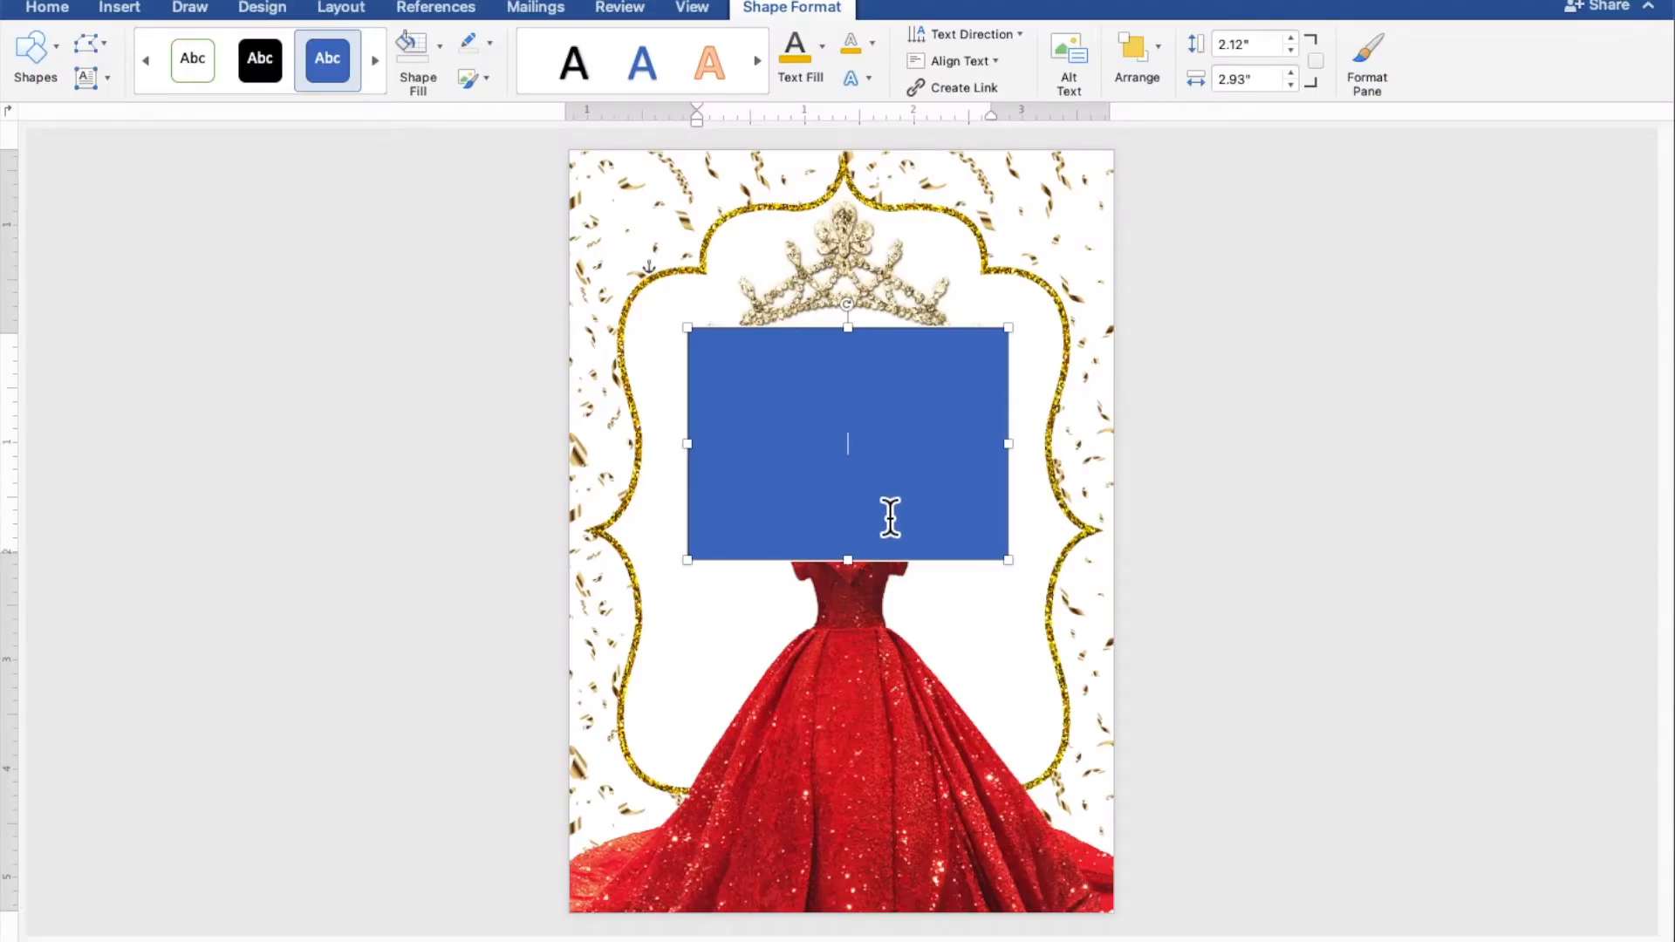
pyautogui.scroll(5, 894, 517)
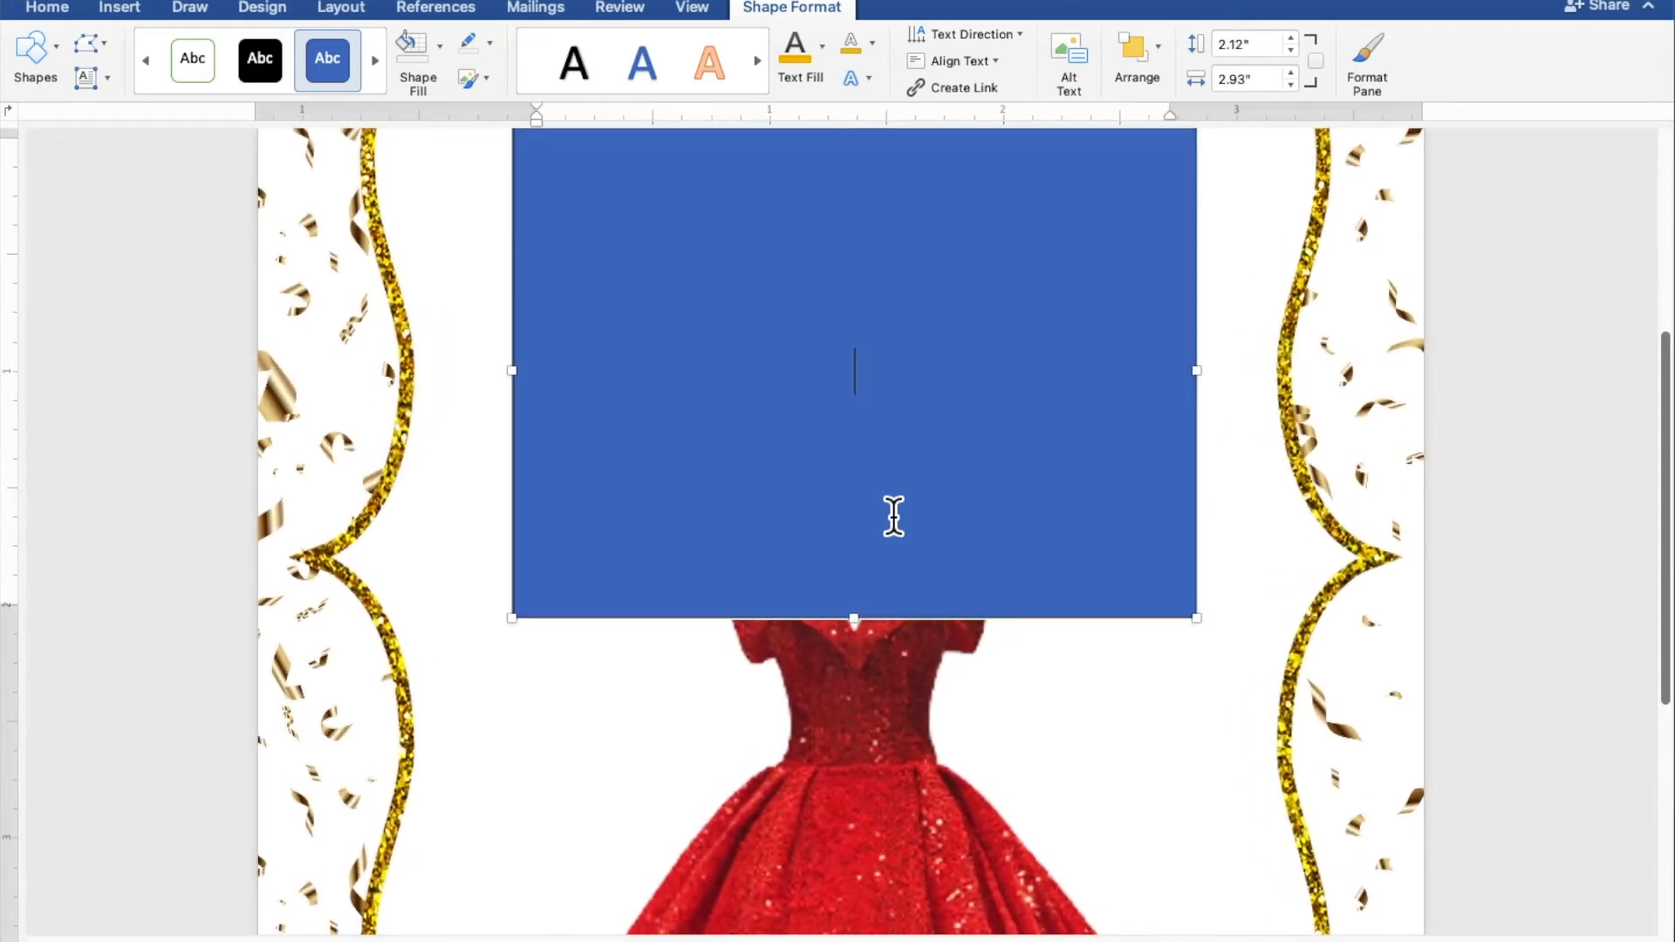
pyautogui.scroll(2, 894, 516)
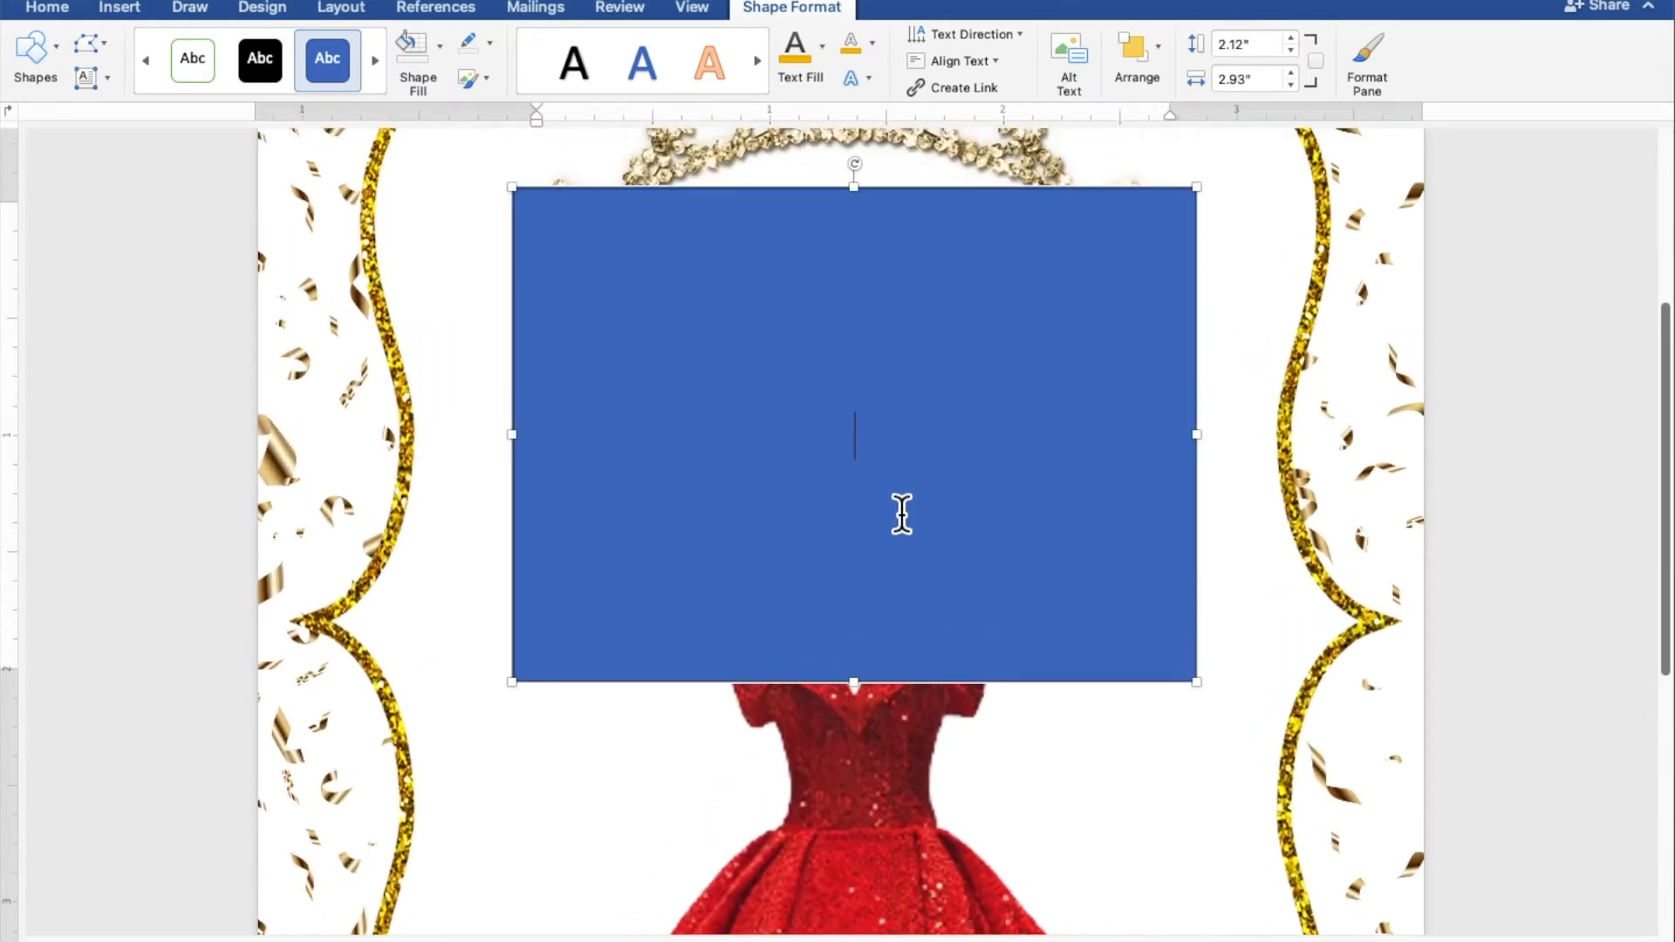
pyautogui.scroll(1, 893, 516)
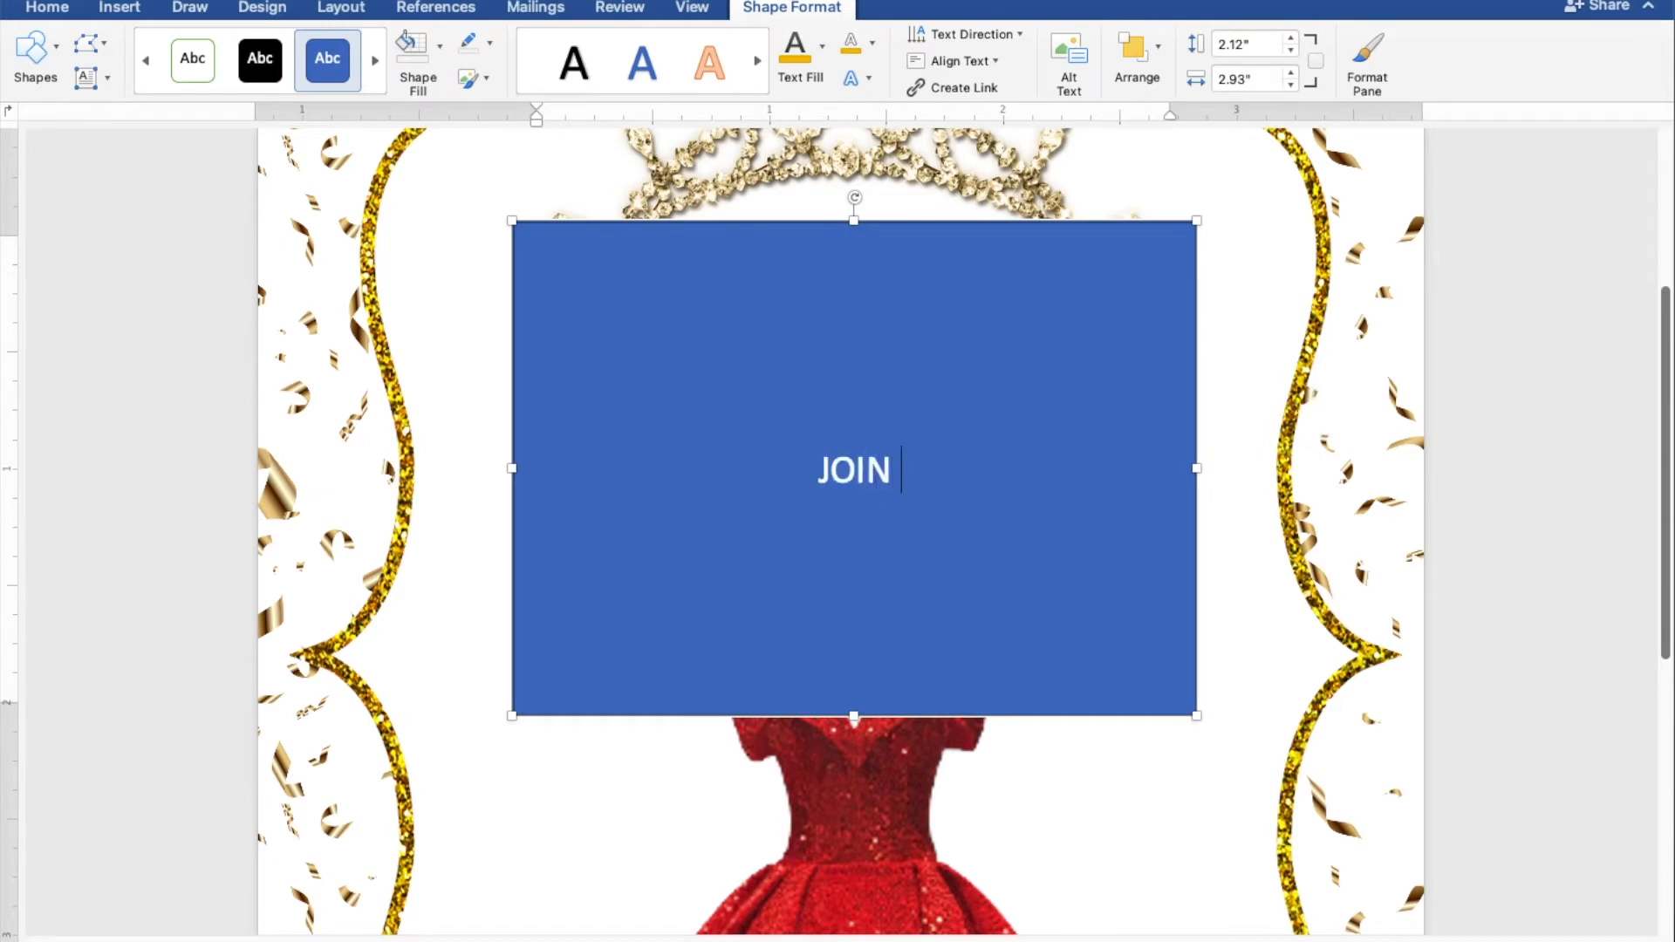
# Step: Type the heading lines 'AS WE CELEBRATE' and 'THE 18TH BIRTHDAY OF'
pyautogui.write('AS WE CELEBRATE')
pyautogui.press('Return')
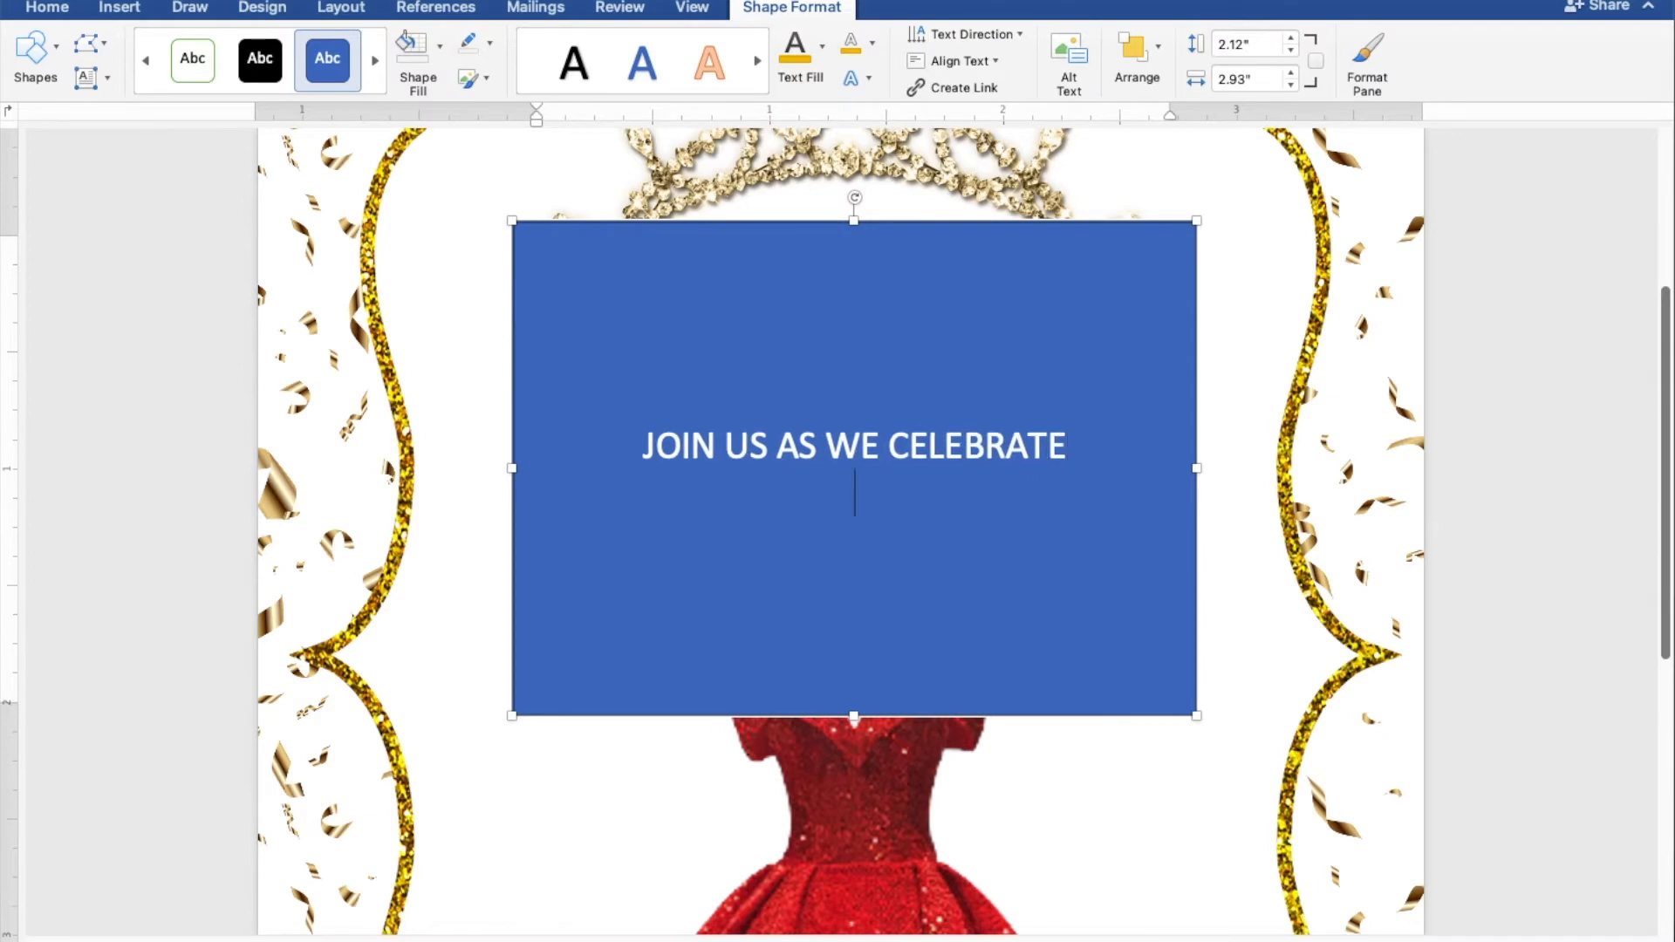
pyautogui.write('THE 18TH BIRTHDAY')
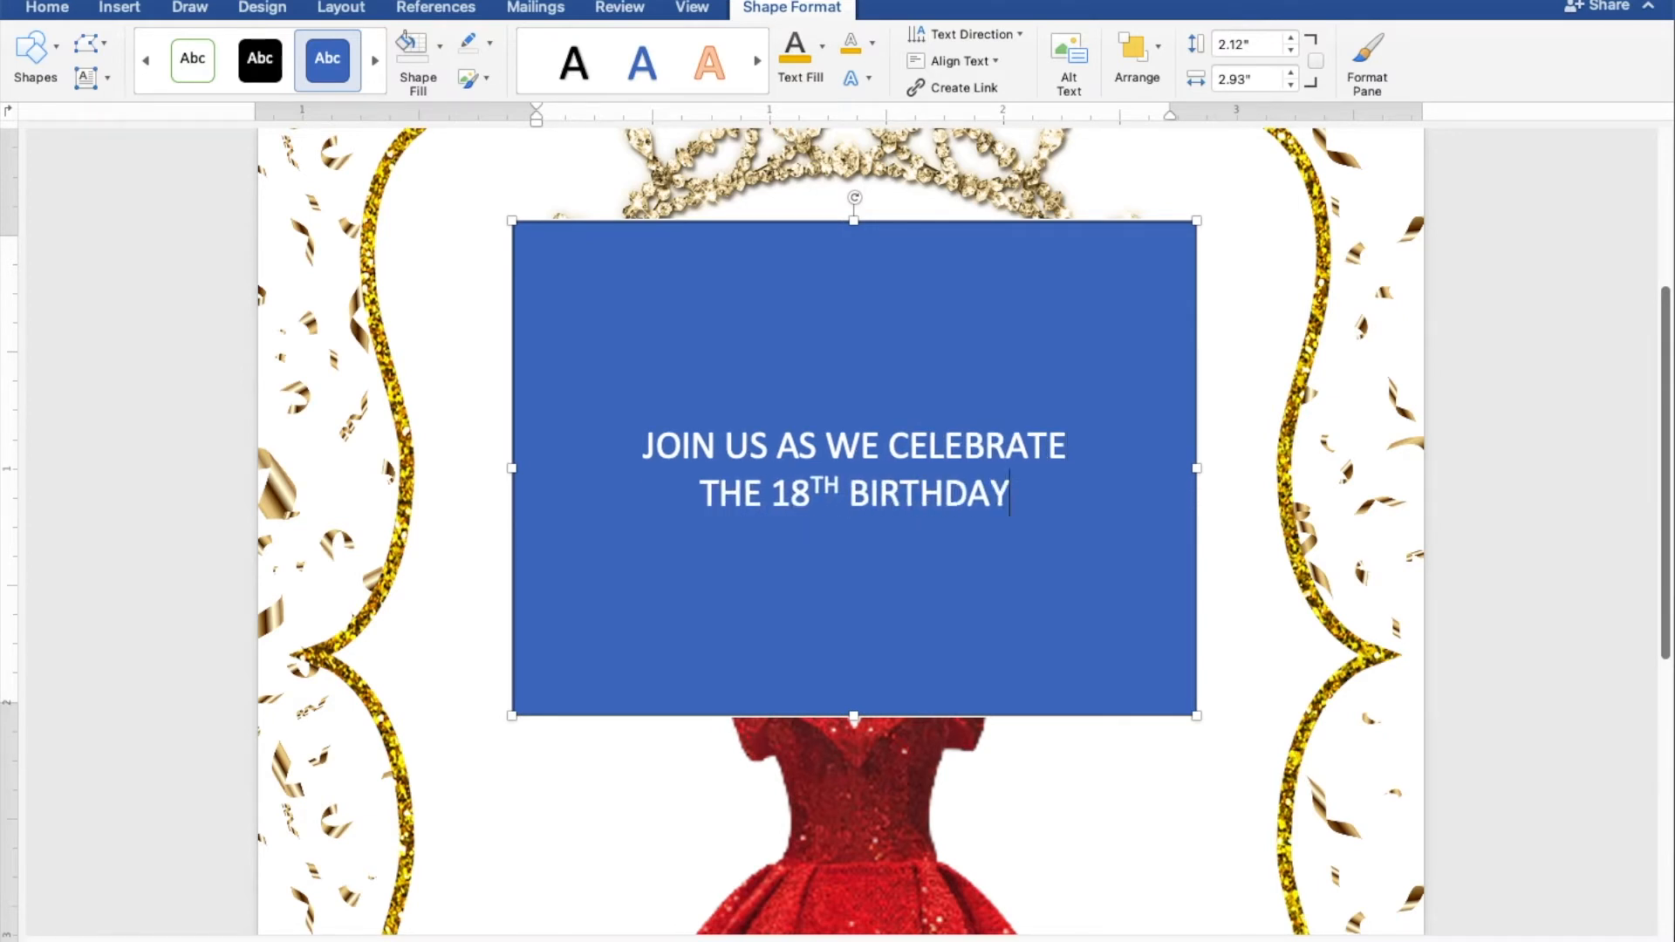
pyautogui.write(' OF')
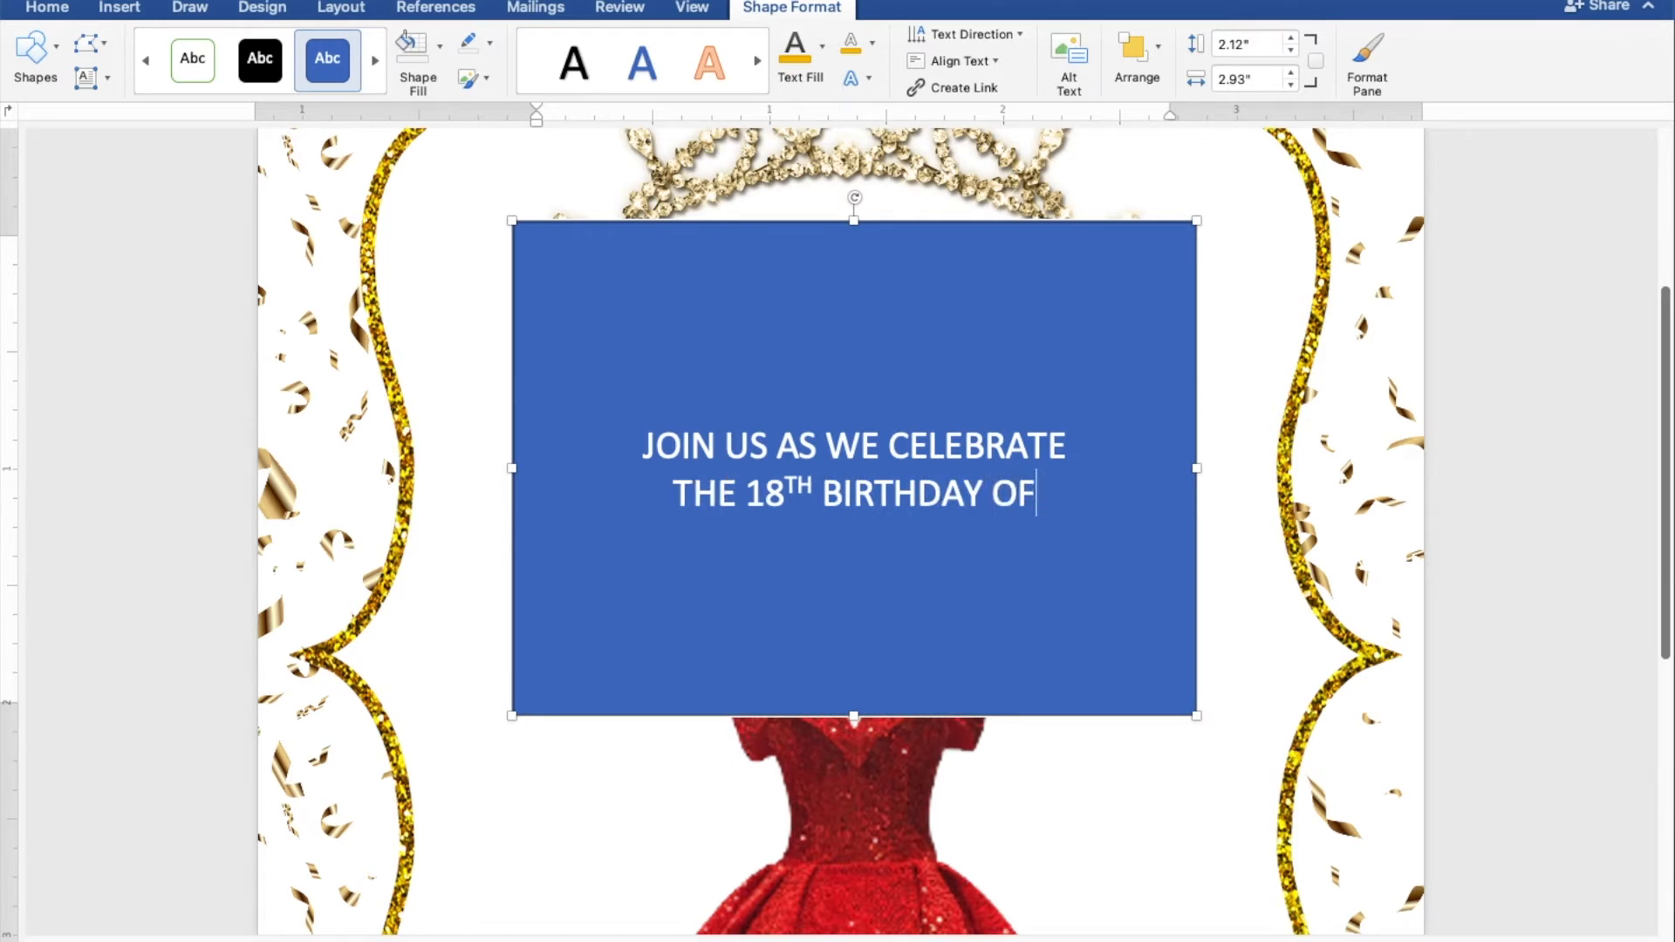
pyautogui.press('Return')
pyautogui.press('Return')
pyautogui.press('Return')
pyautogui.press('Return')
# Step: Add 'SUNDAY, JANUARY 30, 2022', '5:00 PM TO 8:00 PM' and the Japanese Garden, Tondaligan Beach venue
pyautogui.write('SUNDAY, JANUA')
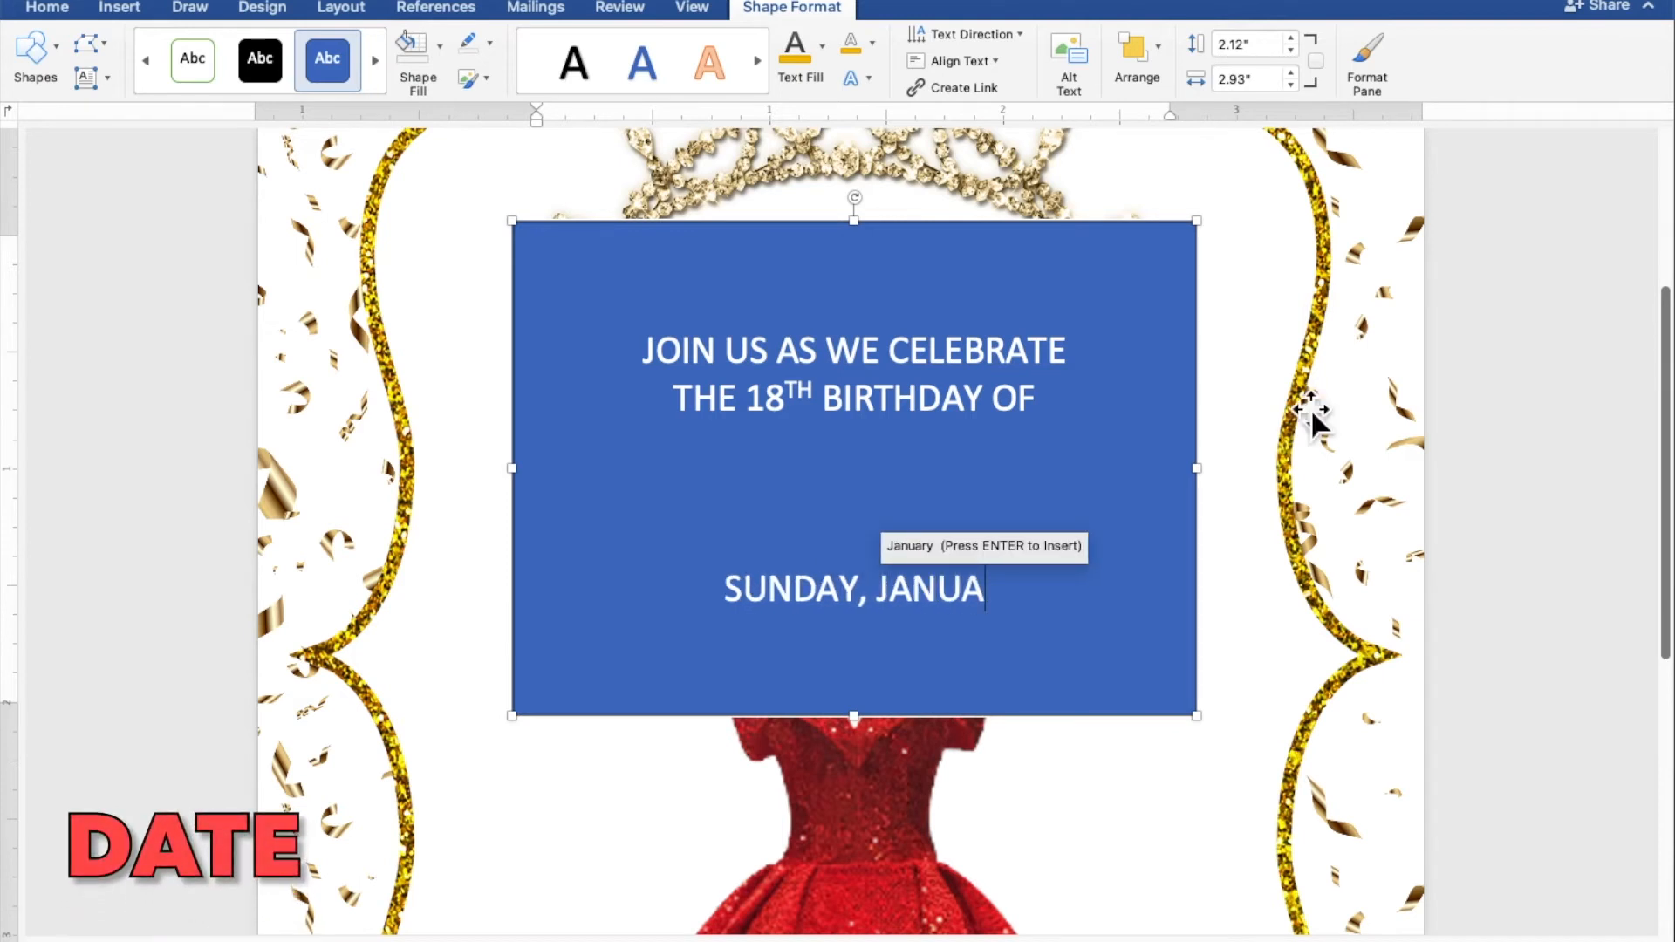
pyautogui.write('RY 30, 2022')
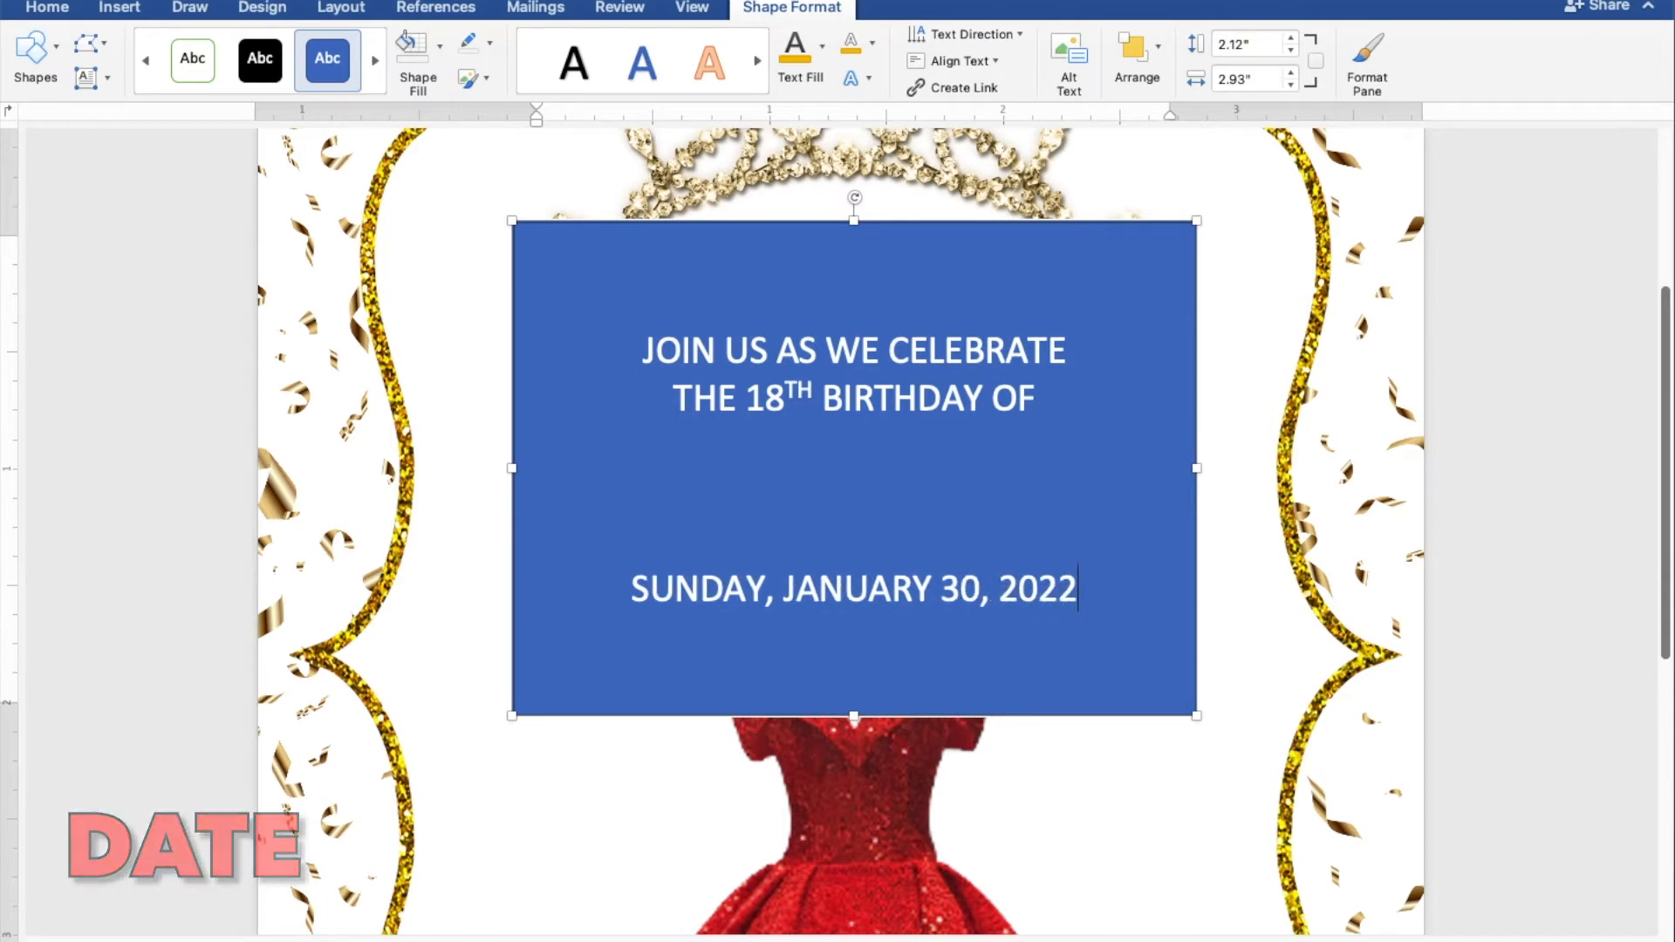
pyautogui.press('Return')
pyautogui.write('5:00 PM TO 8:00 PM')
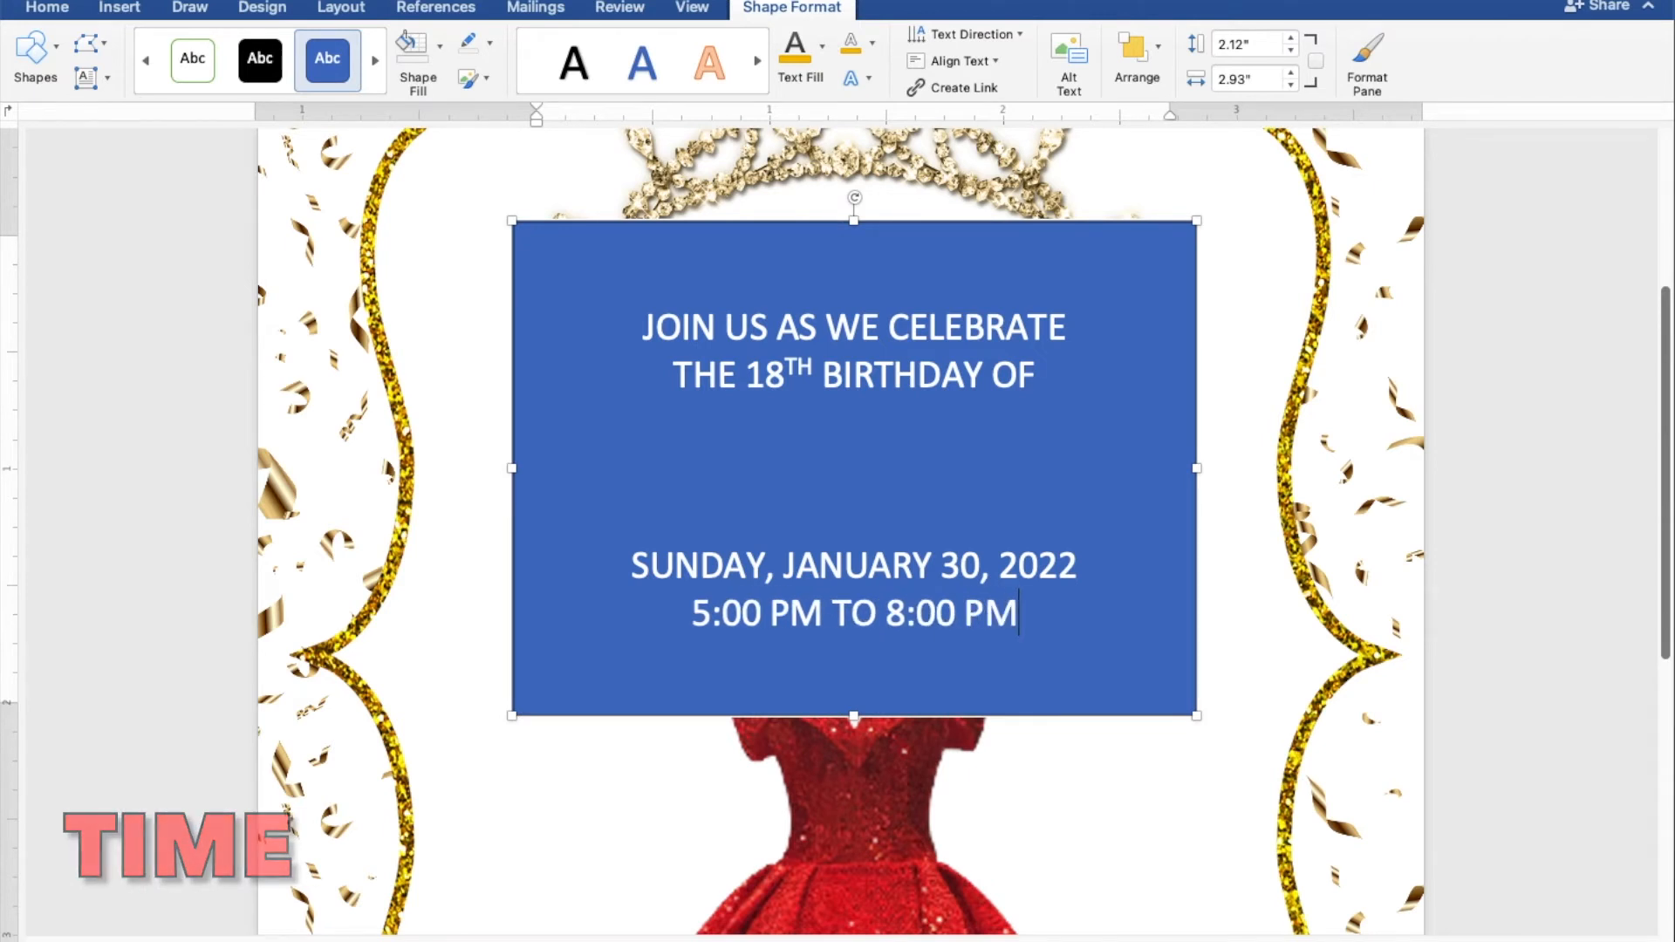
pyautogui.press('Return')
pyautogui.write('JAPANESE GARDEN')
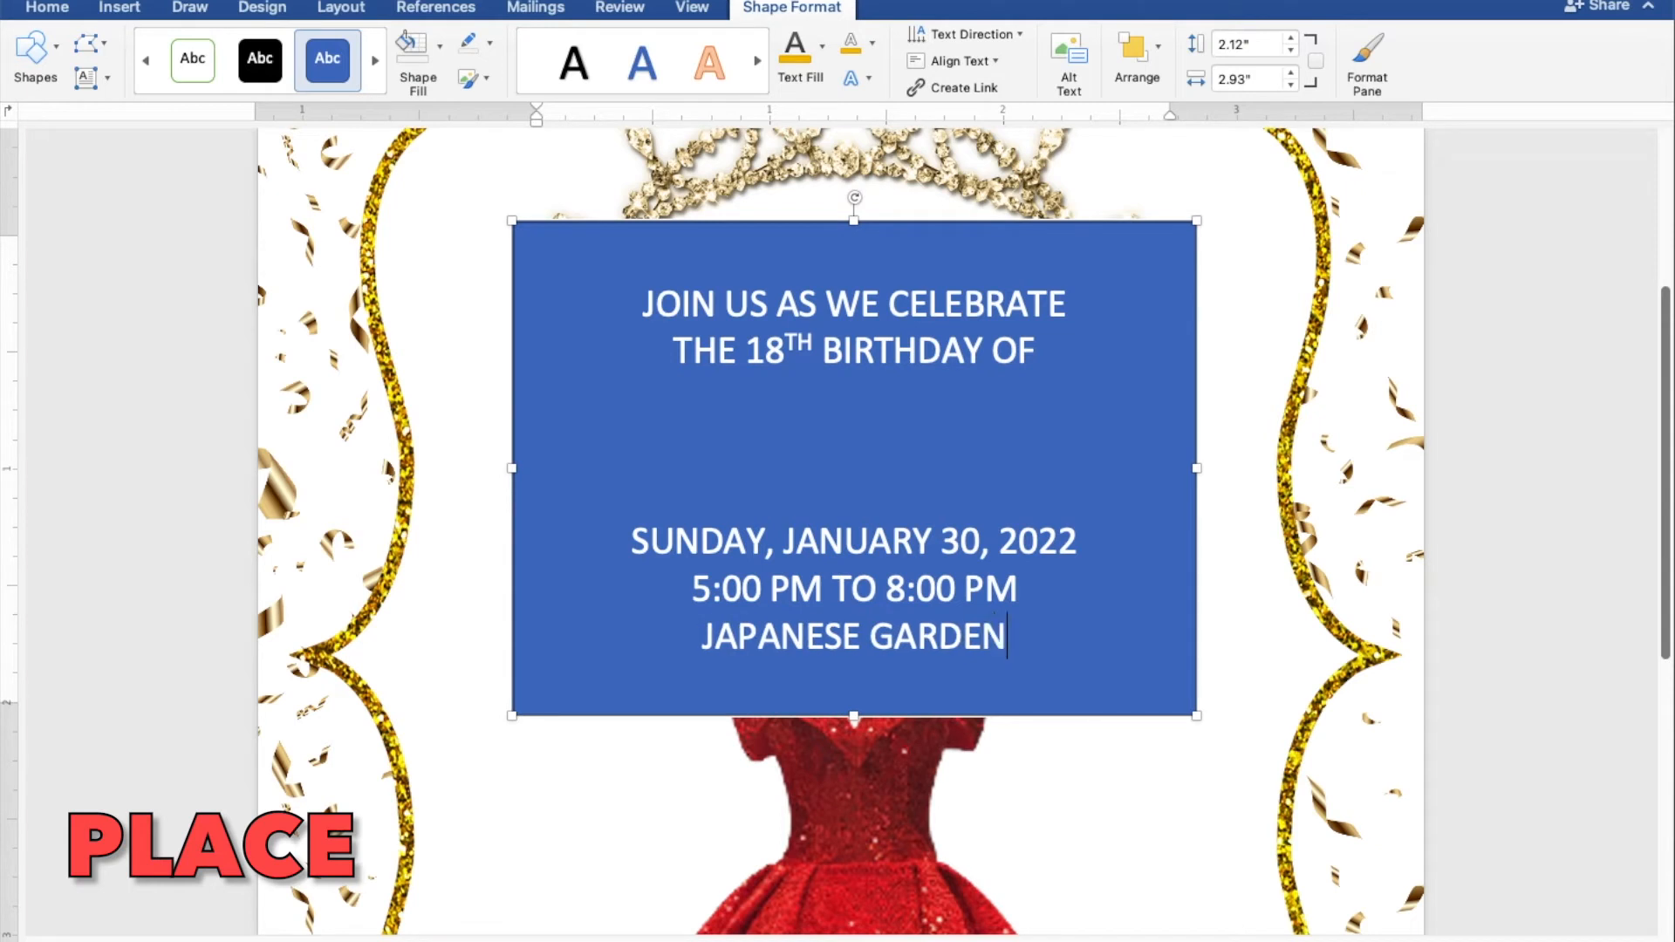
pyautogui.write(', TONDA')
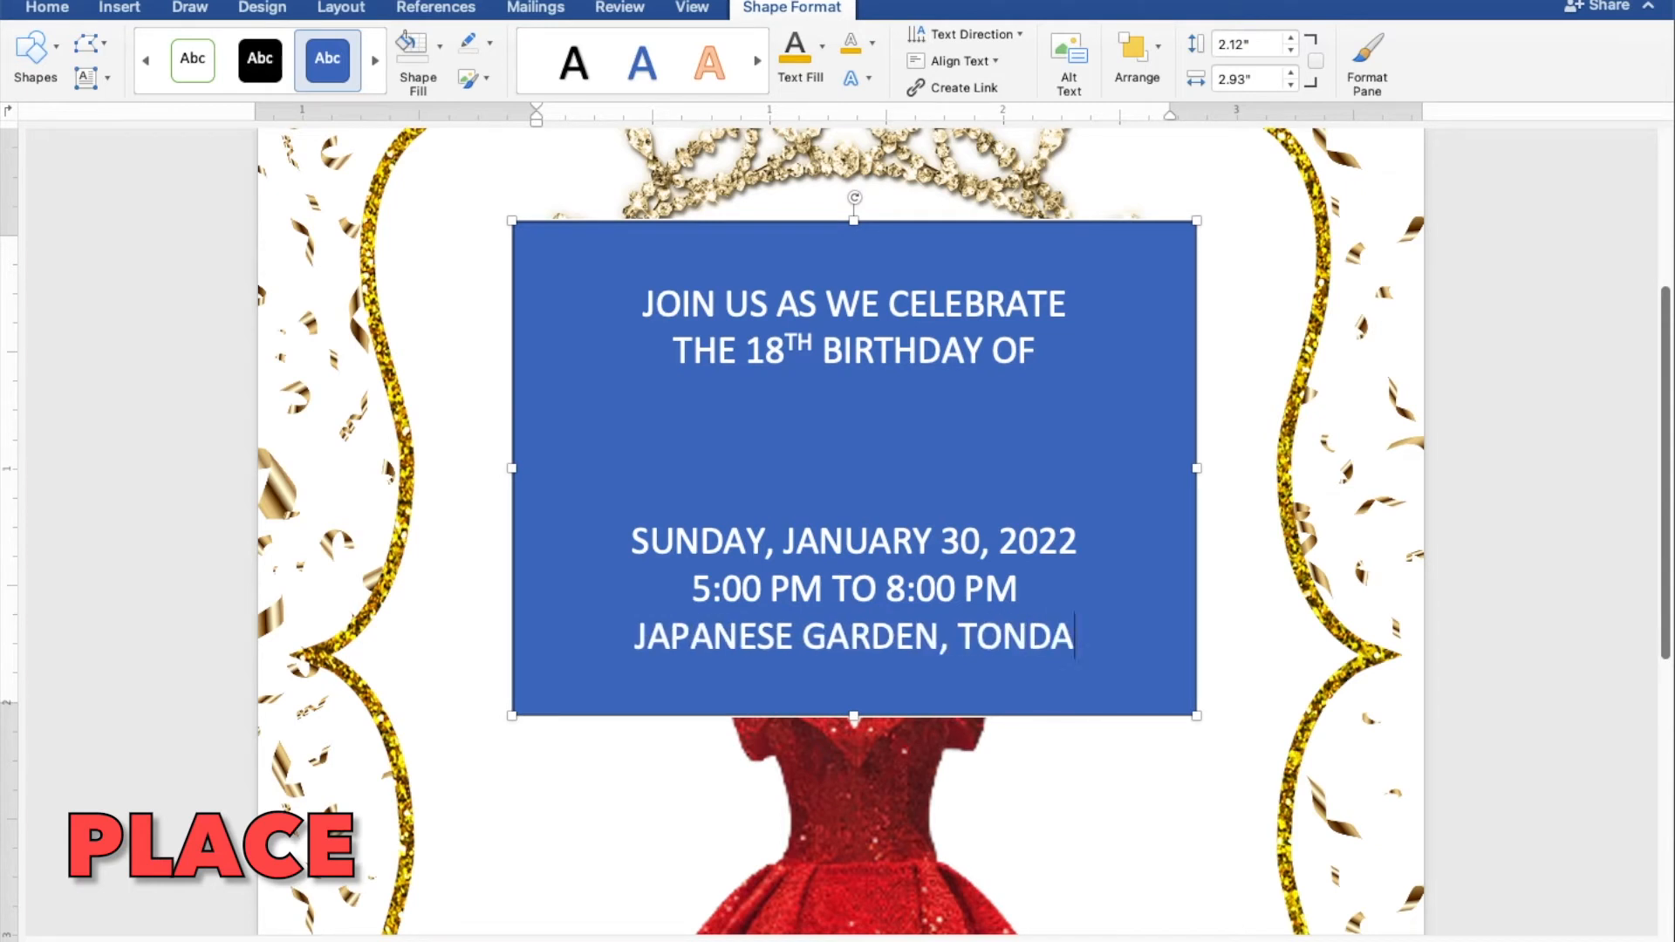
pyautogui.write('LIGAN BEACH ')
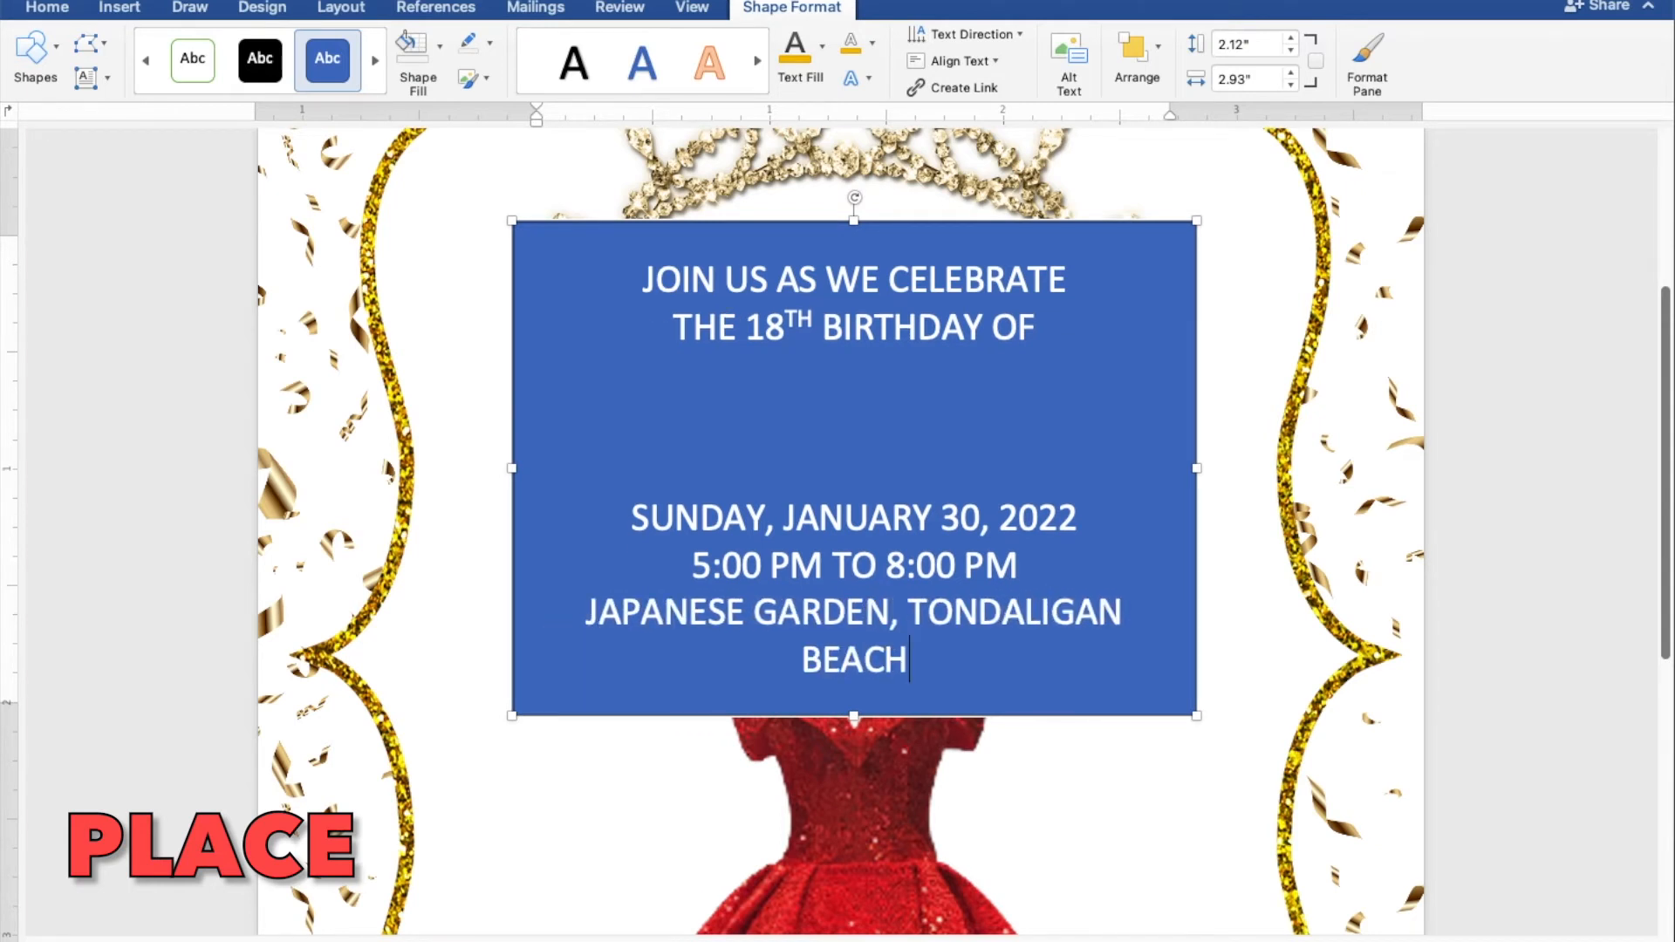
pyautogui.write('DAGUPAN CITY')
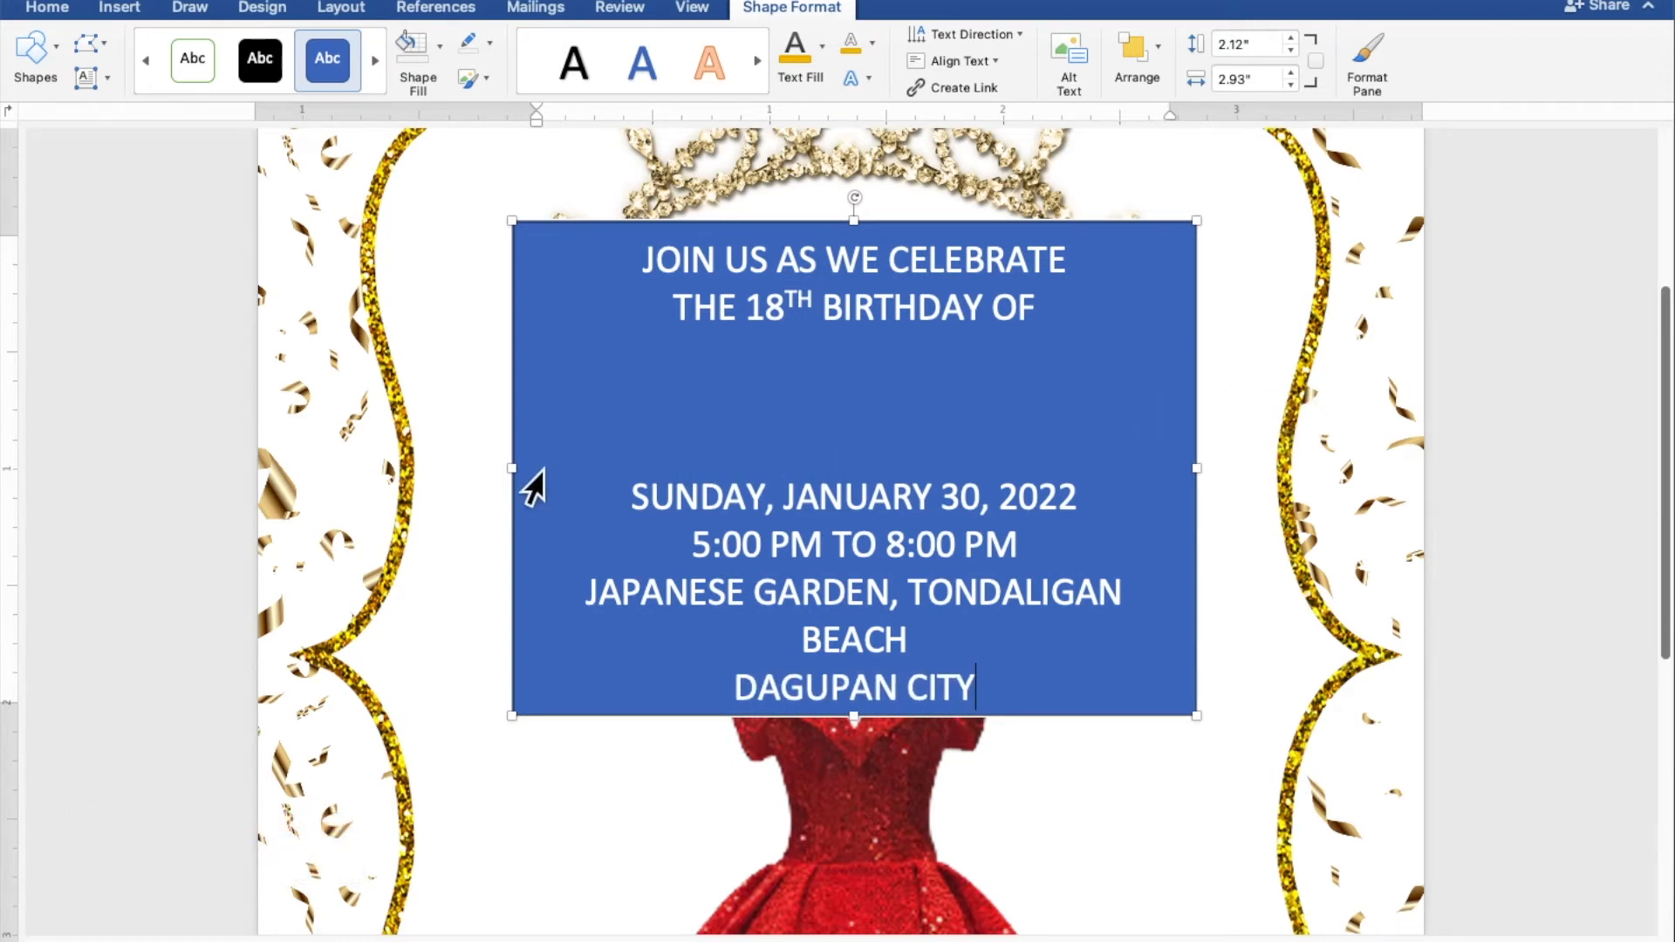
# Step: Widen the text box so the venue fits, and give it no fill and no outline
pyautogui.moveTo(521, 481); pyautogui.dragTo(473, 479)
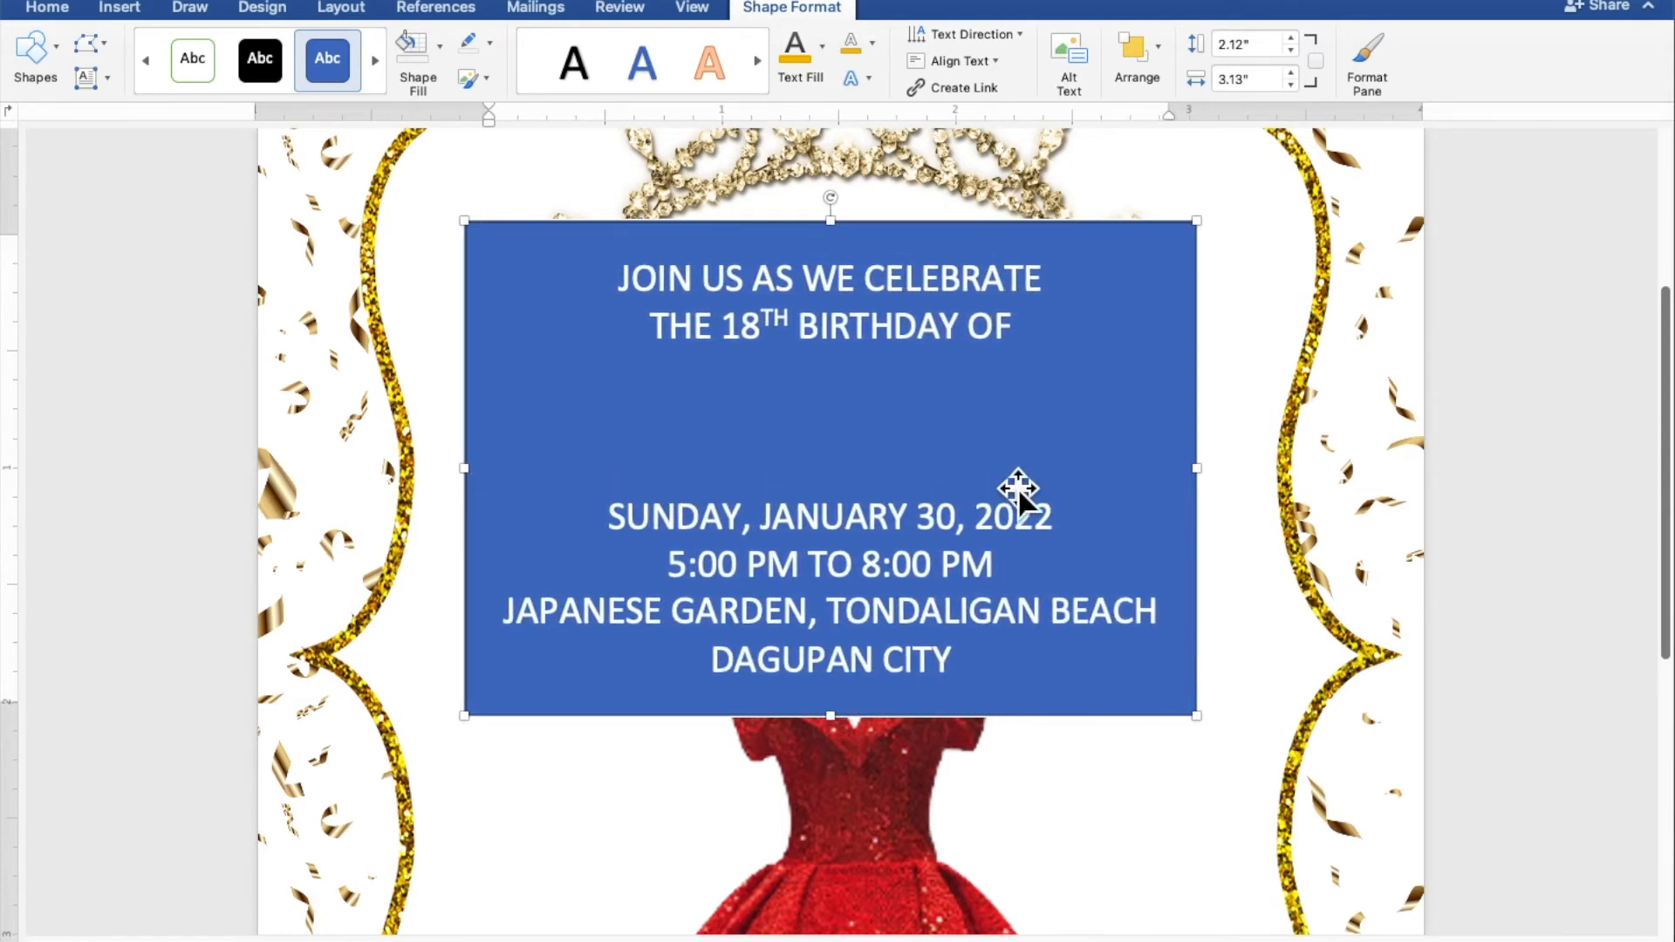
pyautogui.moveTo(1218, 490); pyautogui.dragTo(1254, 491)
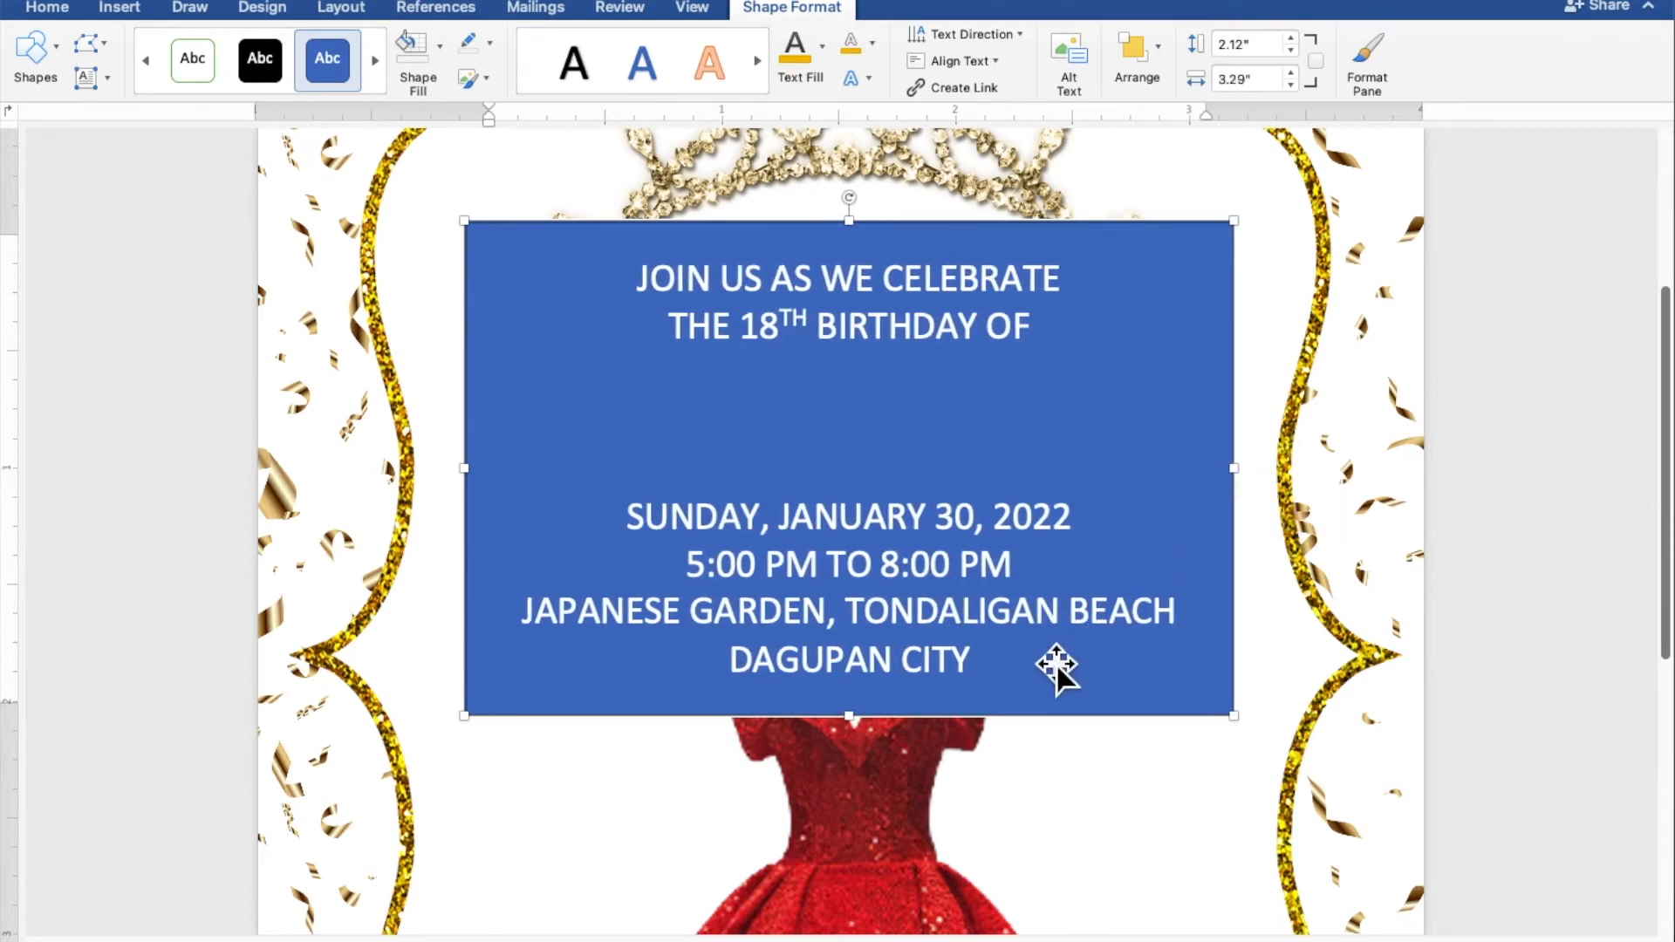
pyautogui.moveTo(945, 656); pyautogui.dragTo(641, 299)
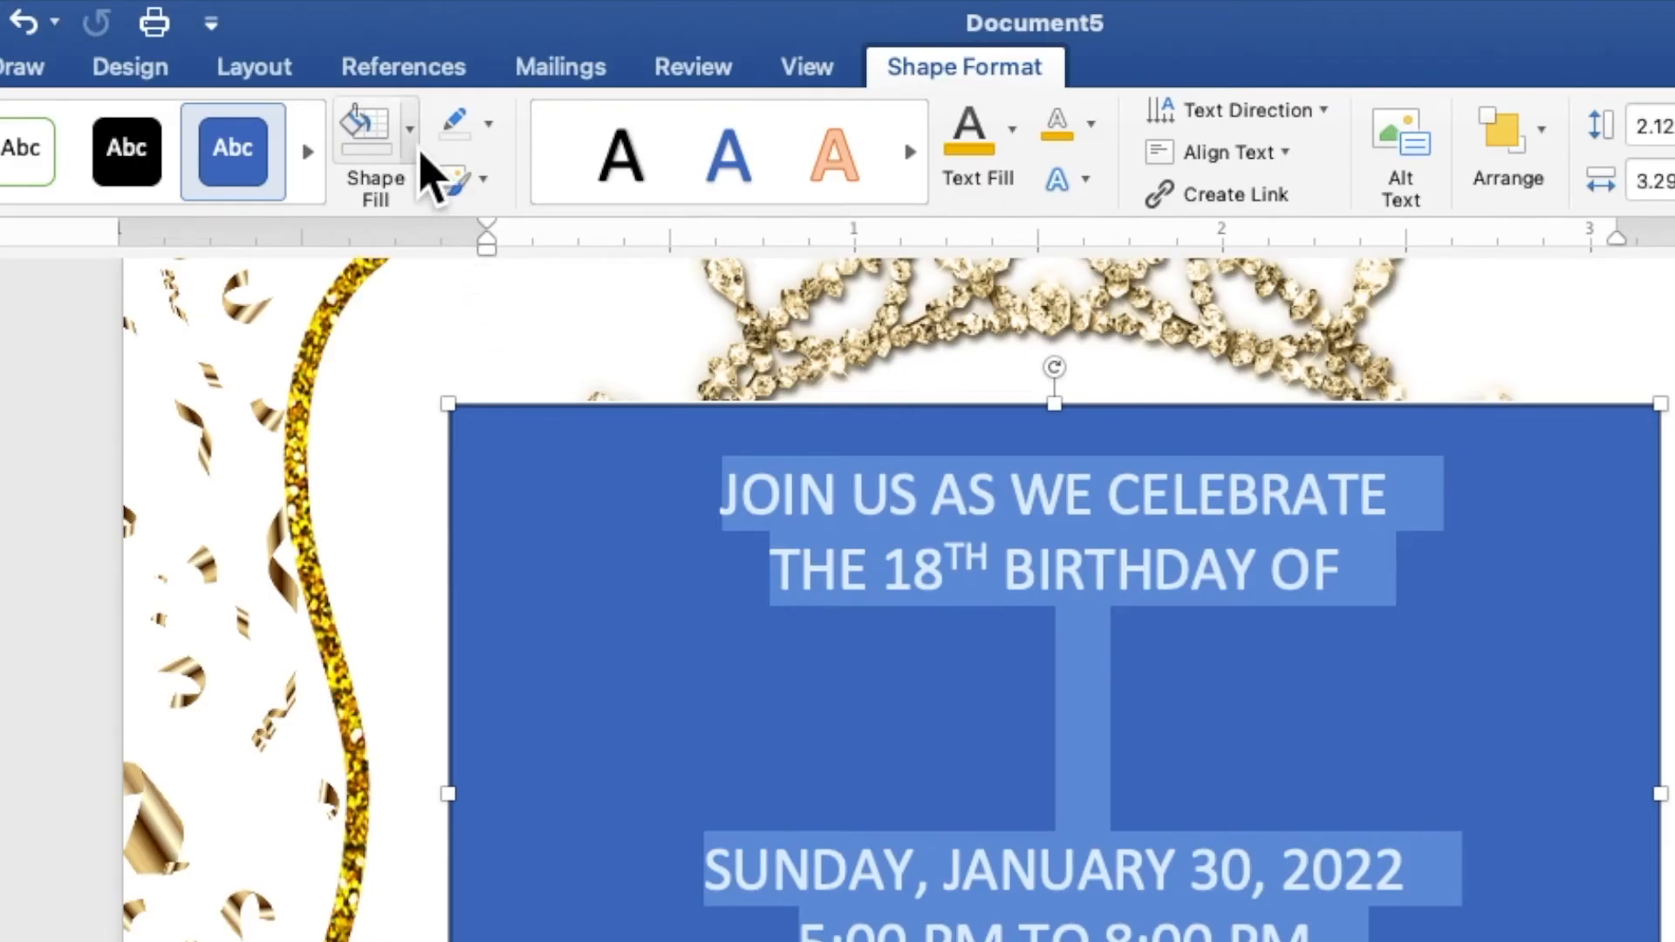
pyautogui.click(417, 144)
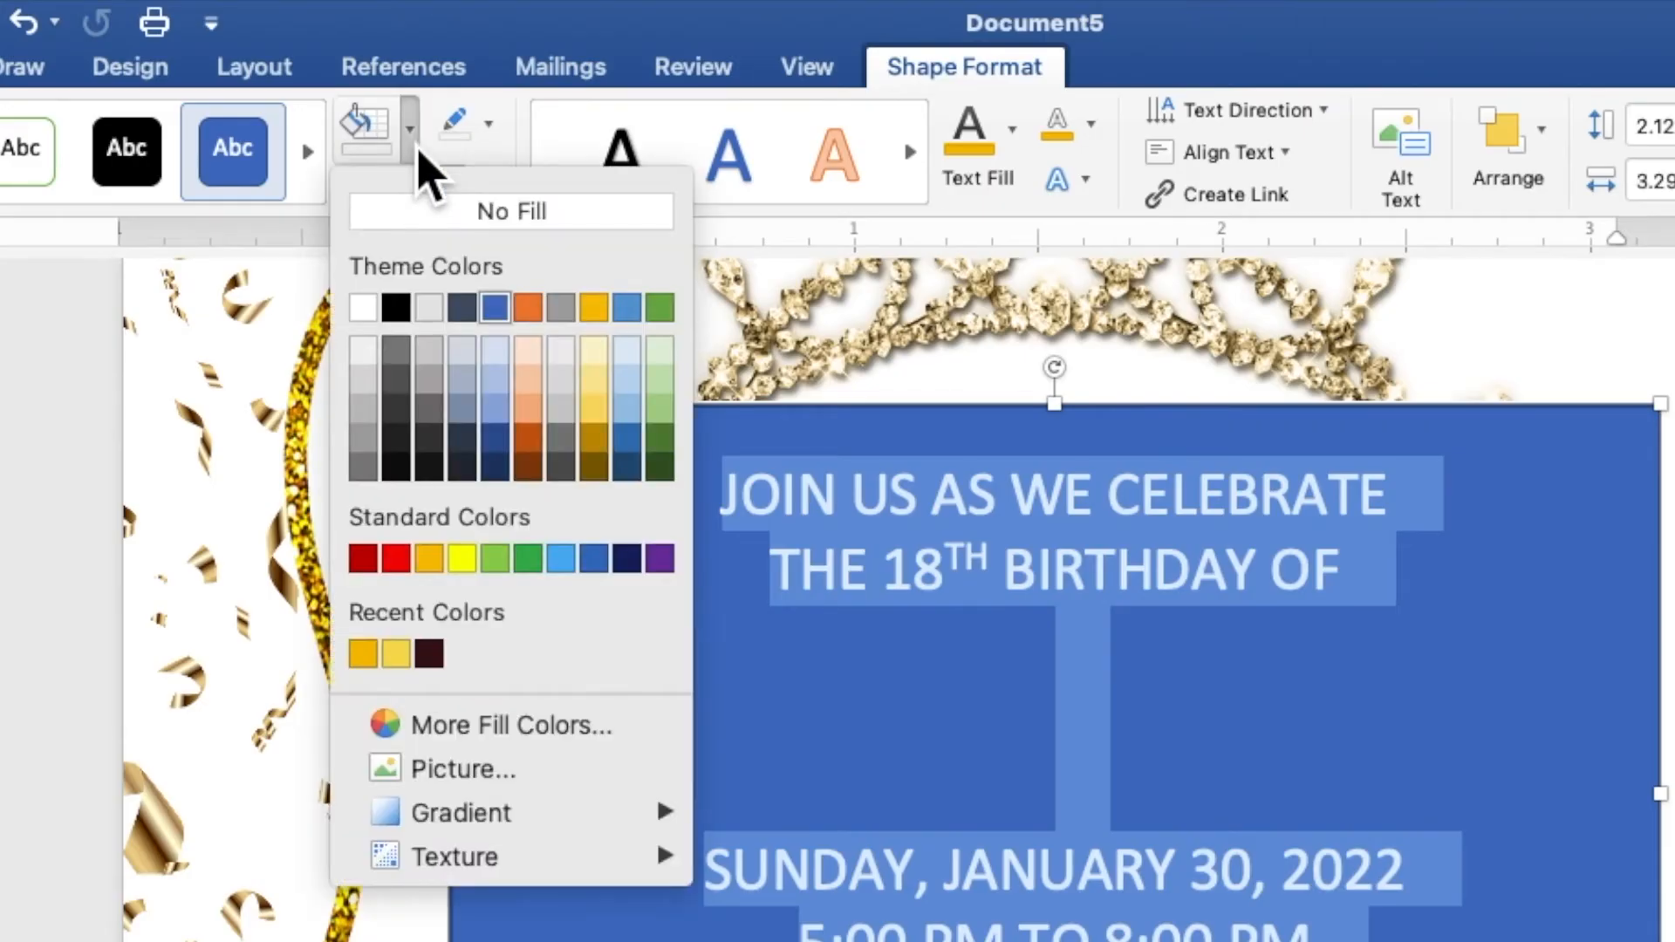
pyautogui.click(430, 224)
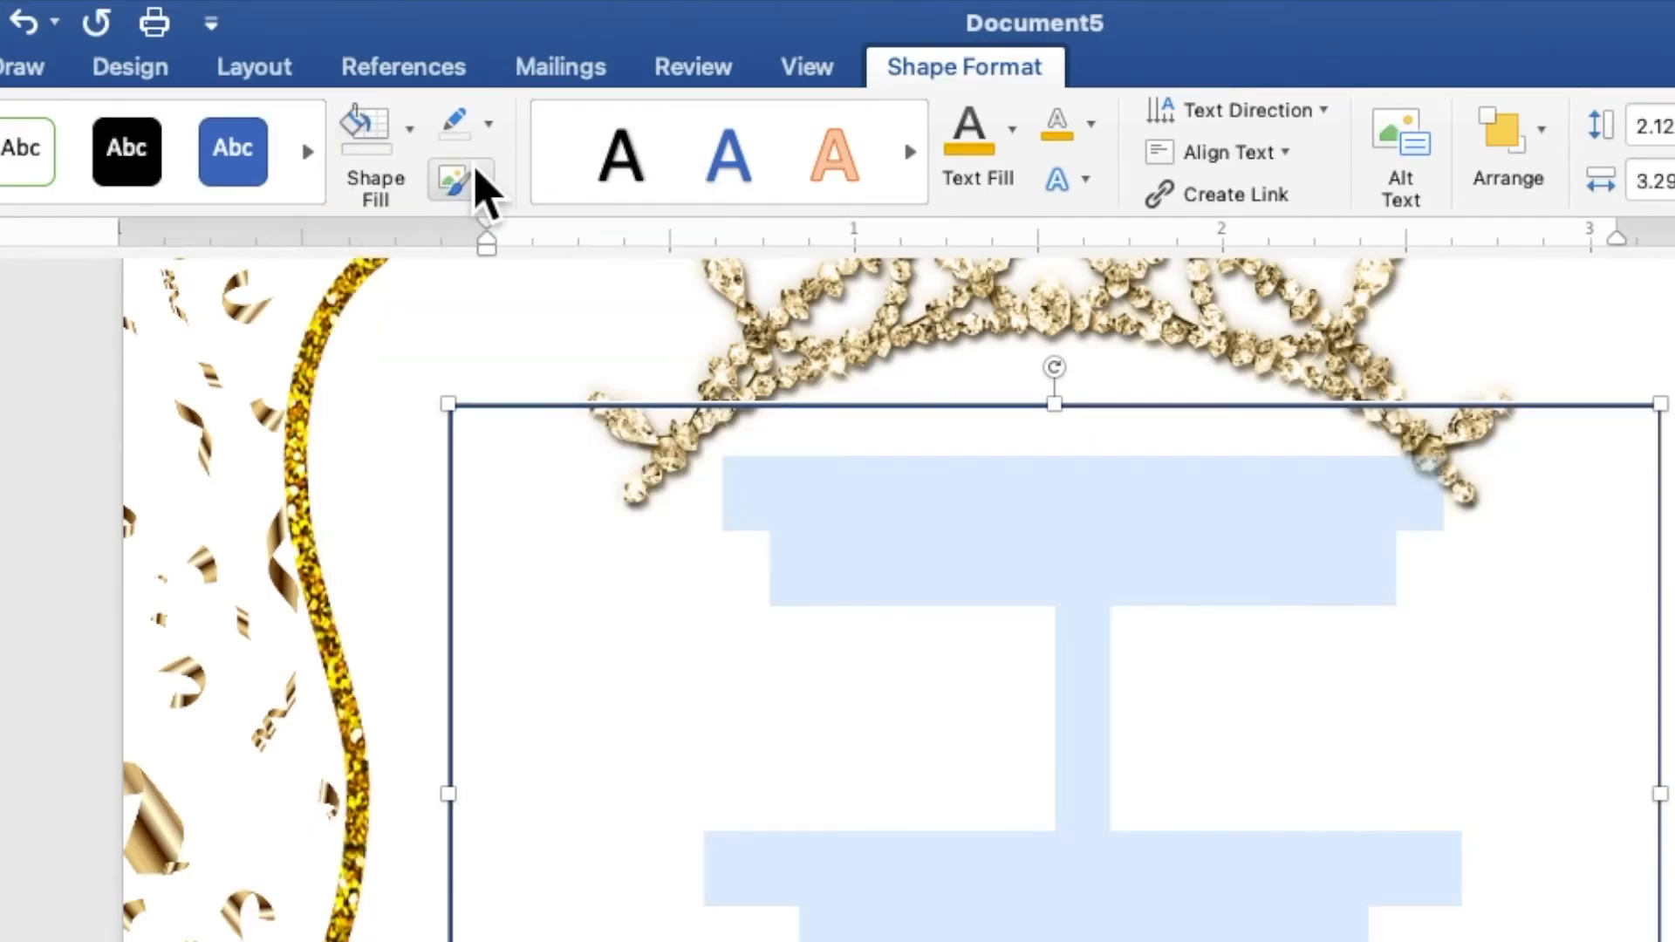
pyautogui.click(489, 125)
pyautogui.click(507, 197)
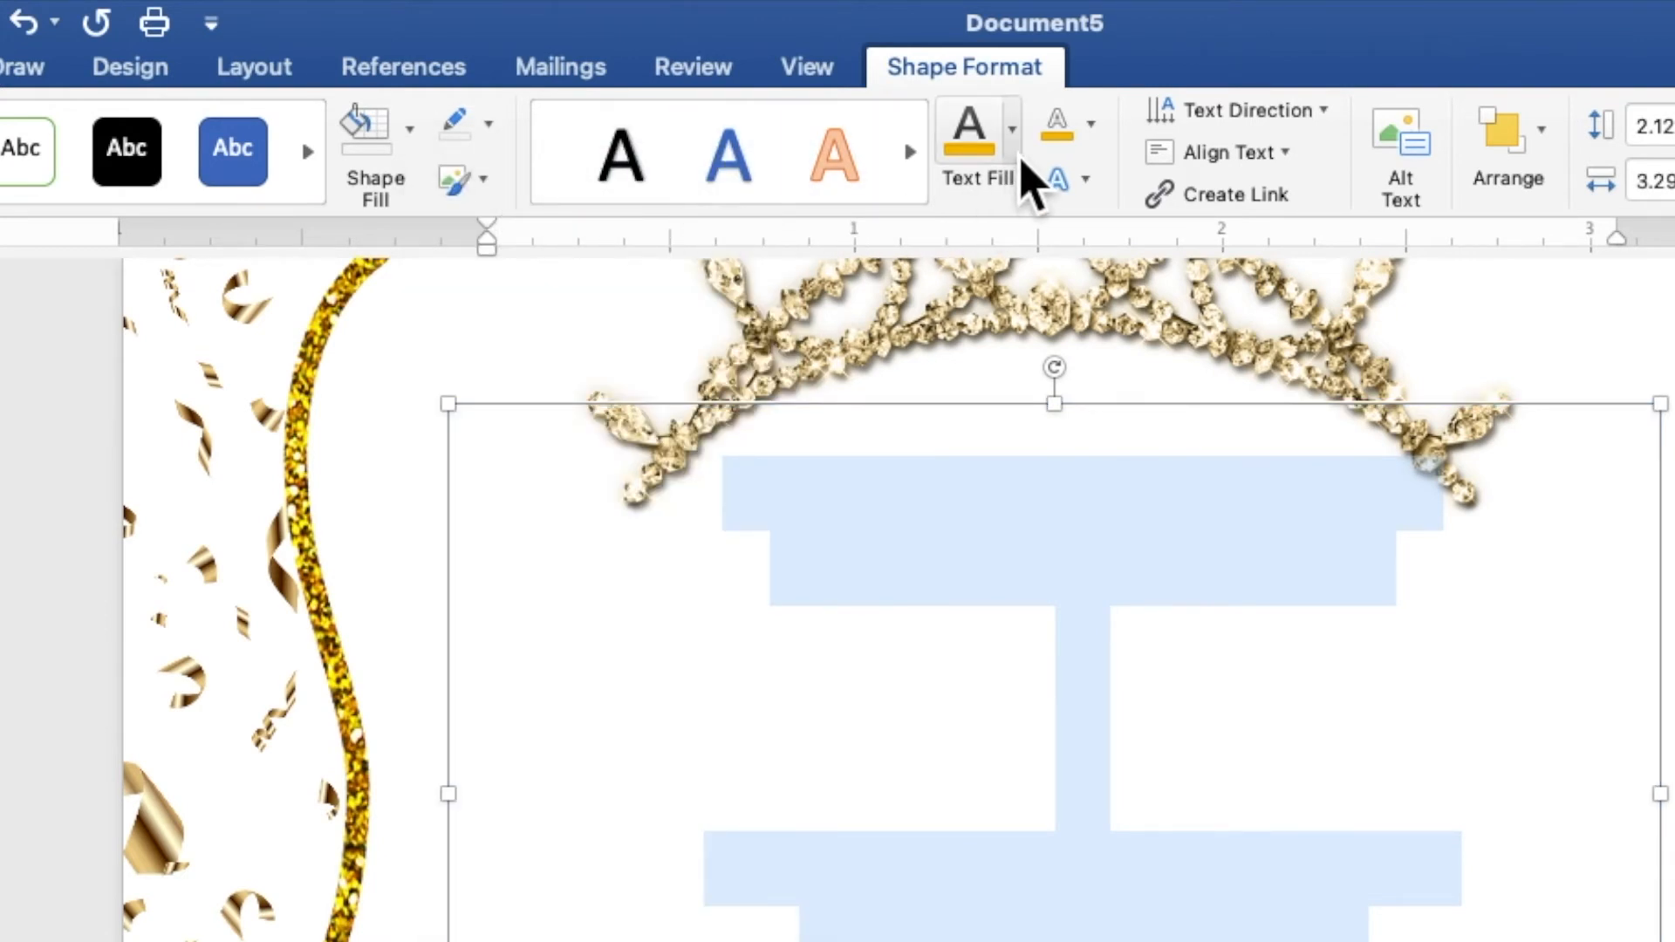
# Step: Colour all the invitation wording gold
pyautogui.click(1012, 144)
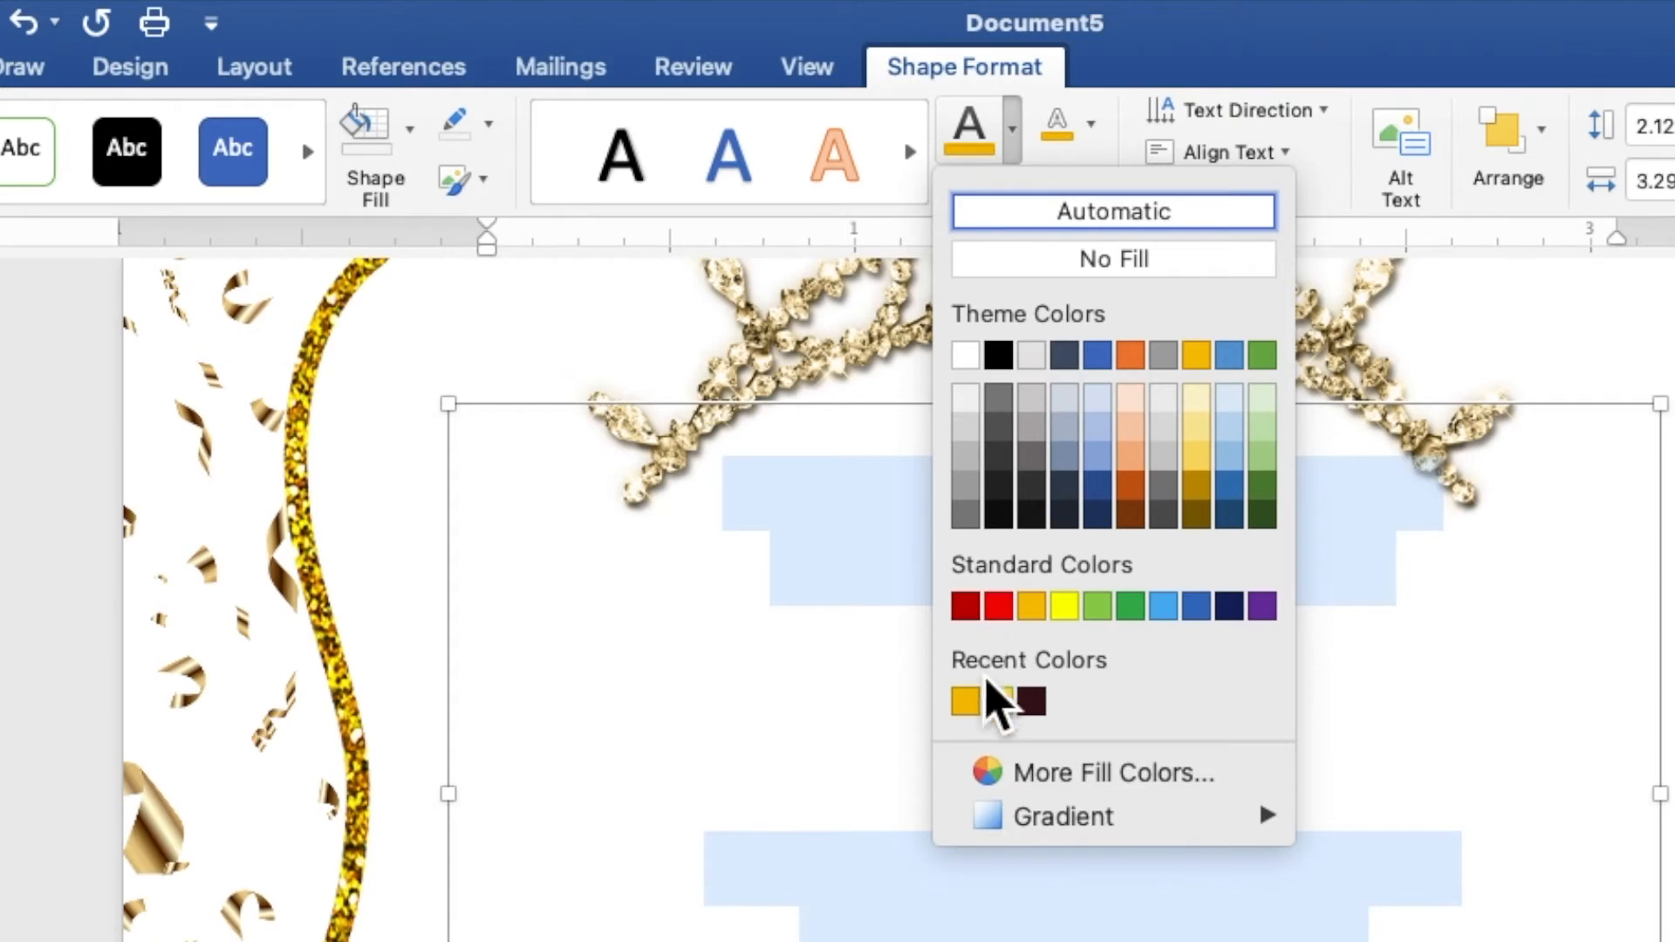
pyautogui.click(969, 707)
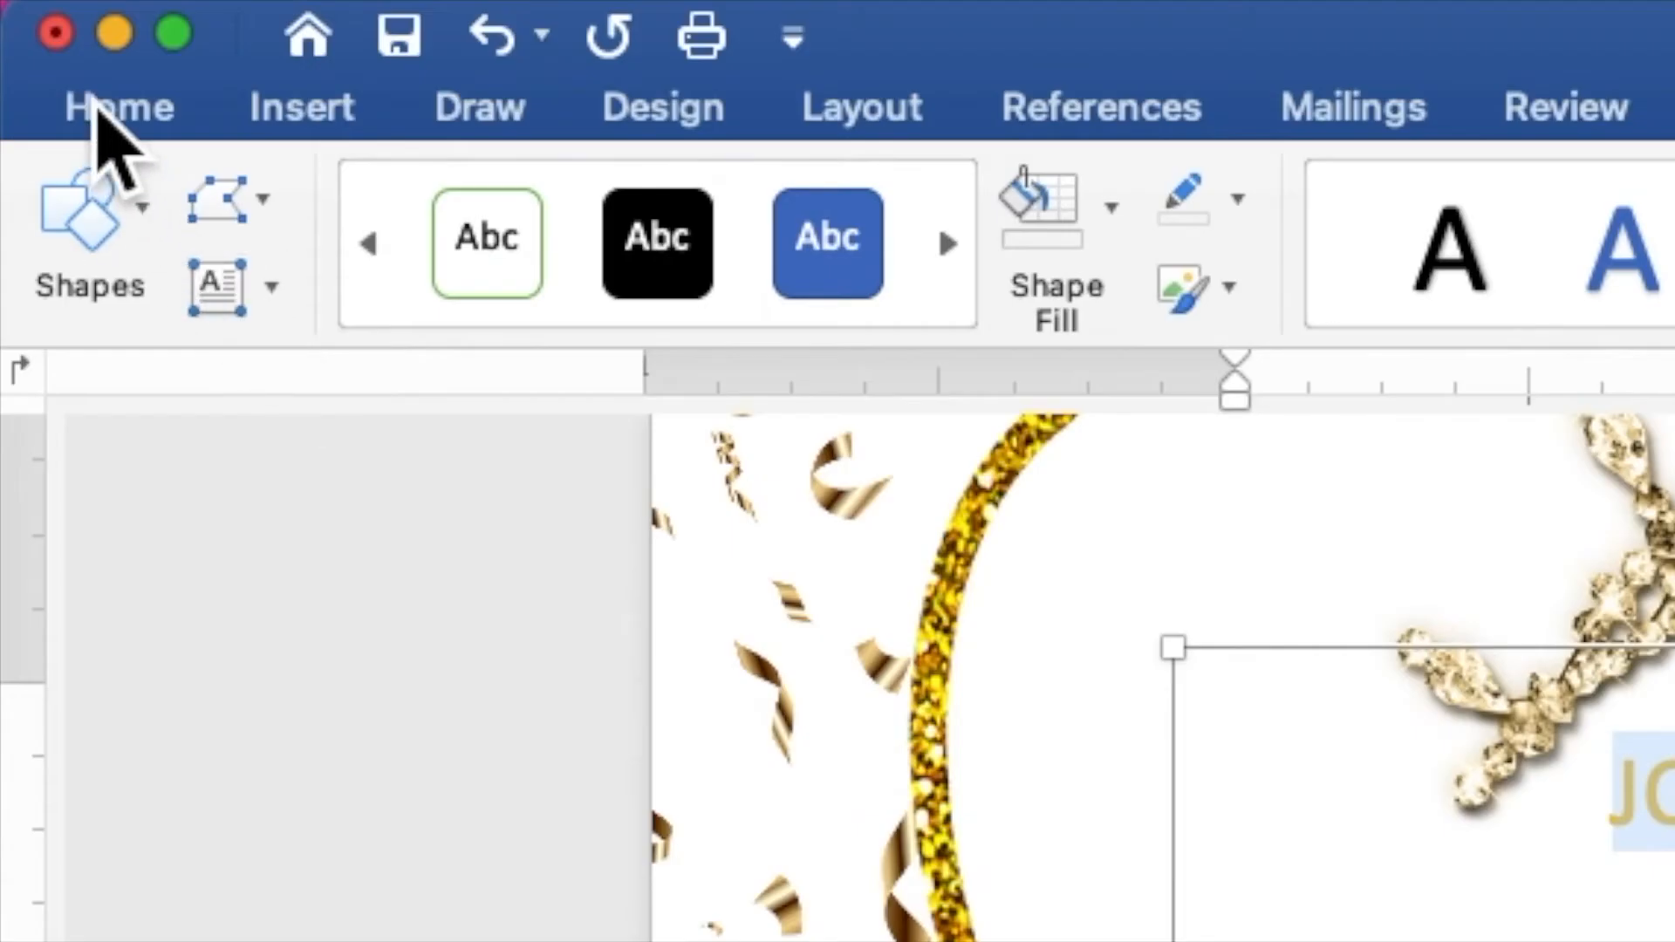
pyautogui.click(43, 10)
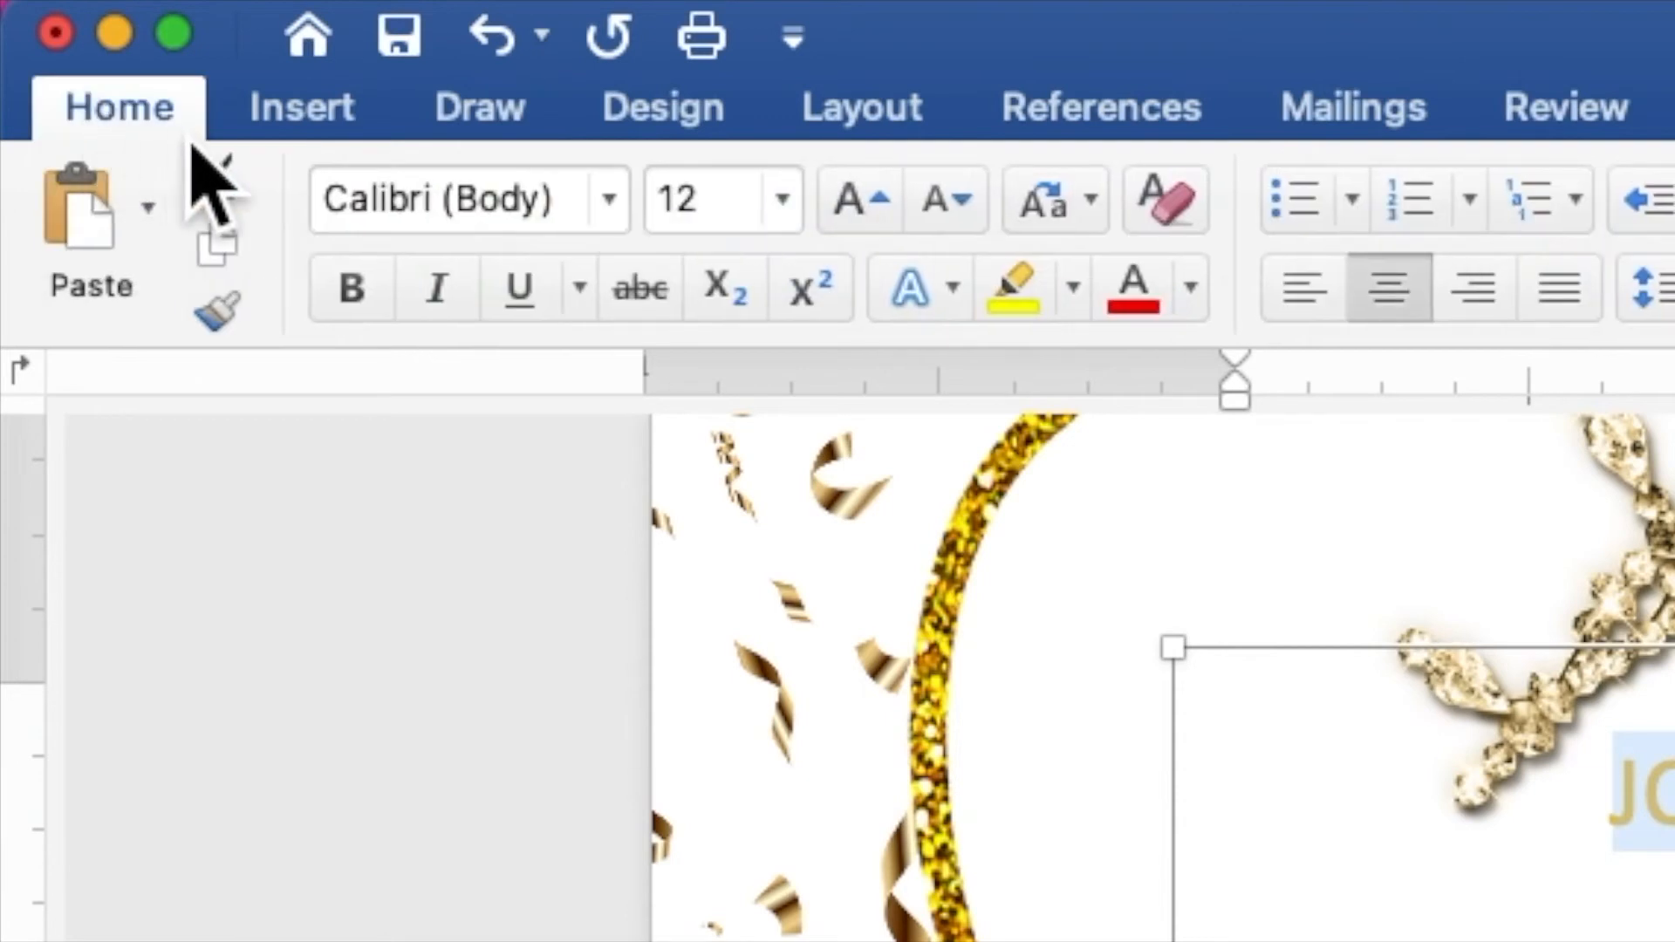
# Step: Set the invitation wording to Times New Roman at 9.5 pt
pyautogui.click(618, 218)
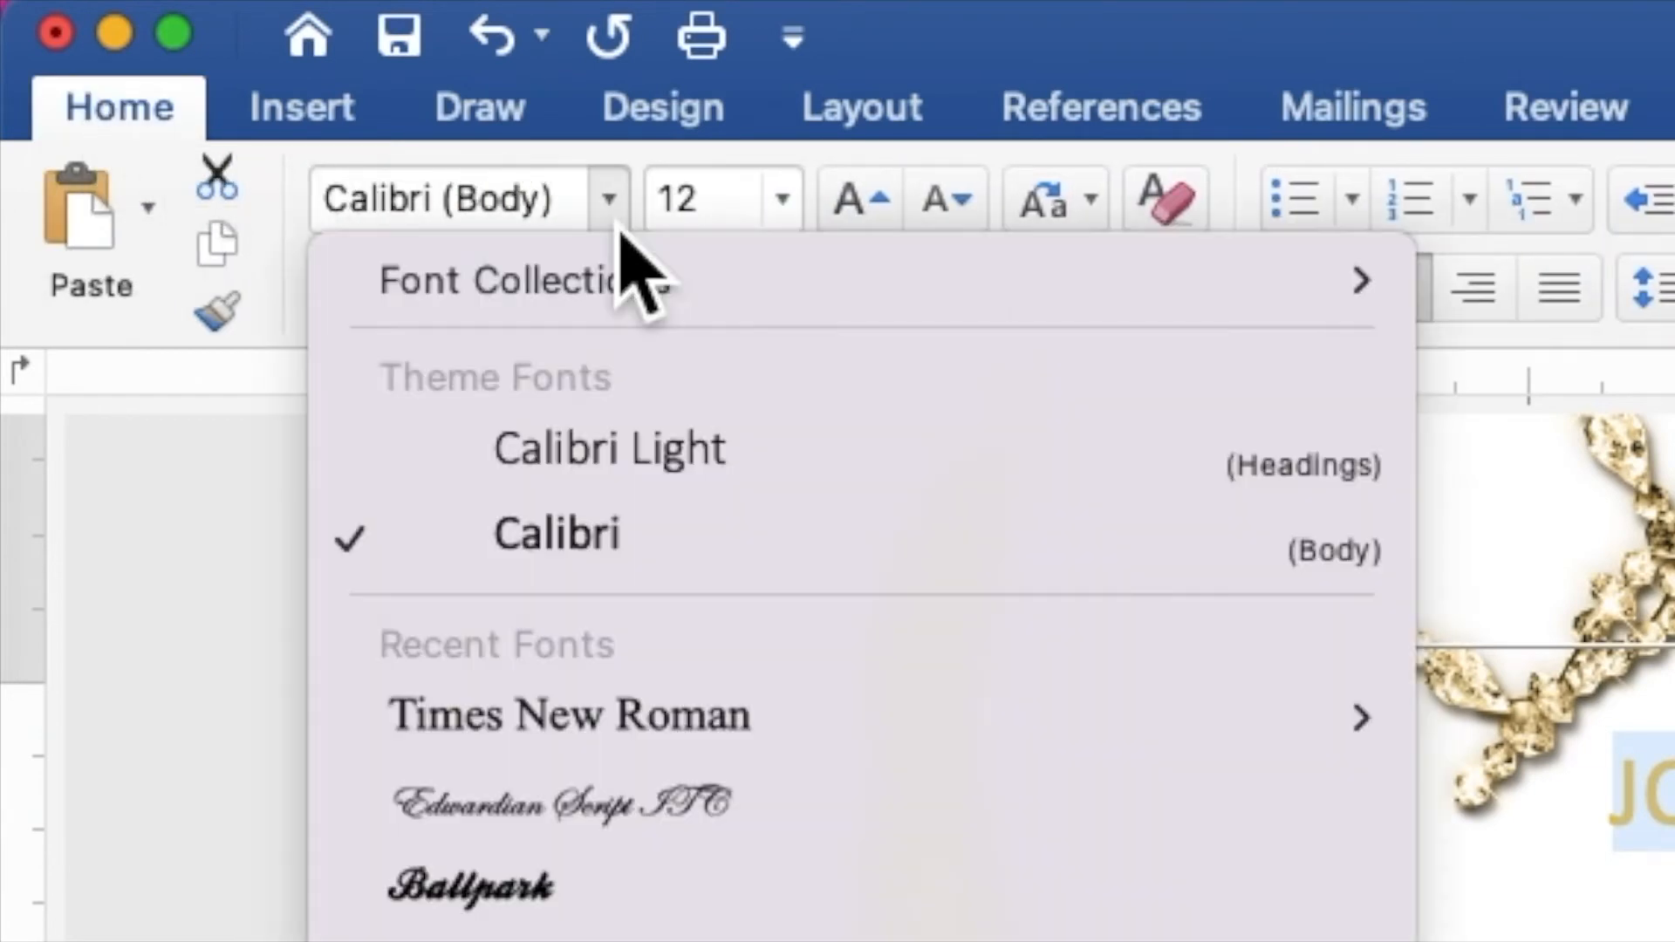
pyautogui.click(606, 729)
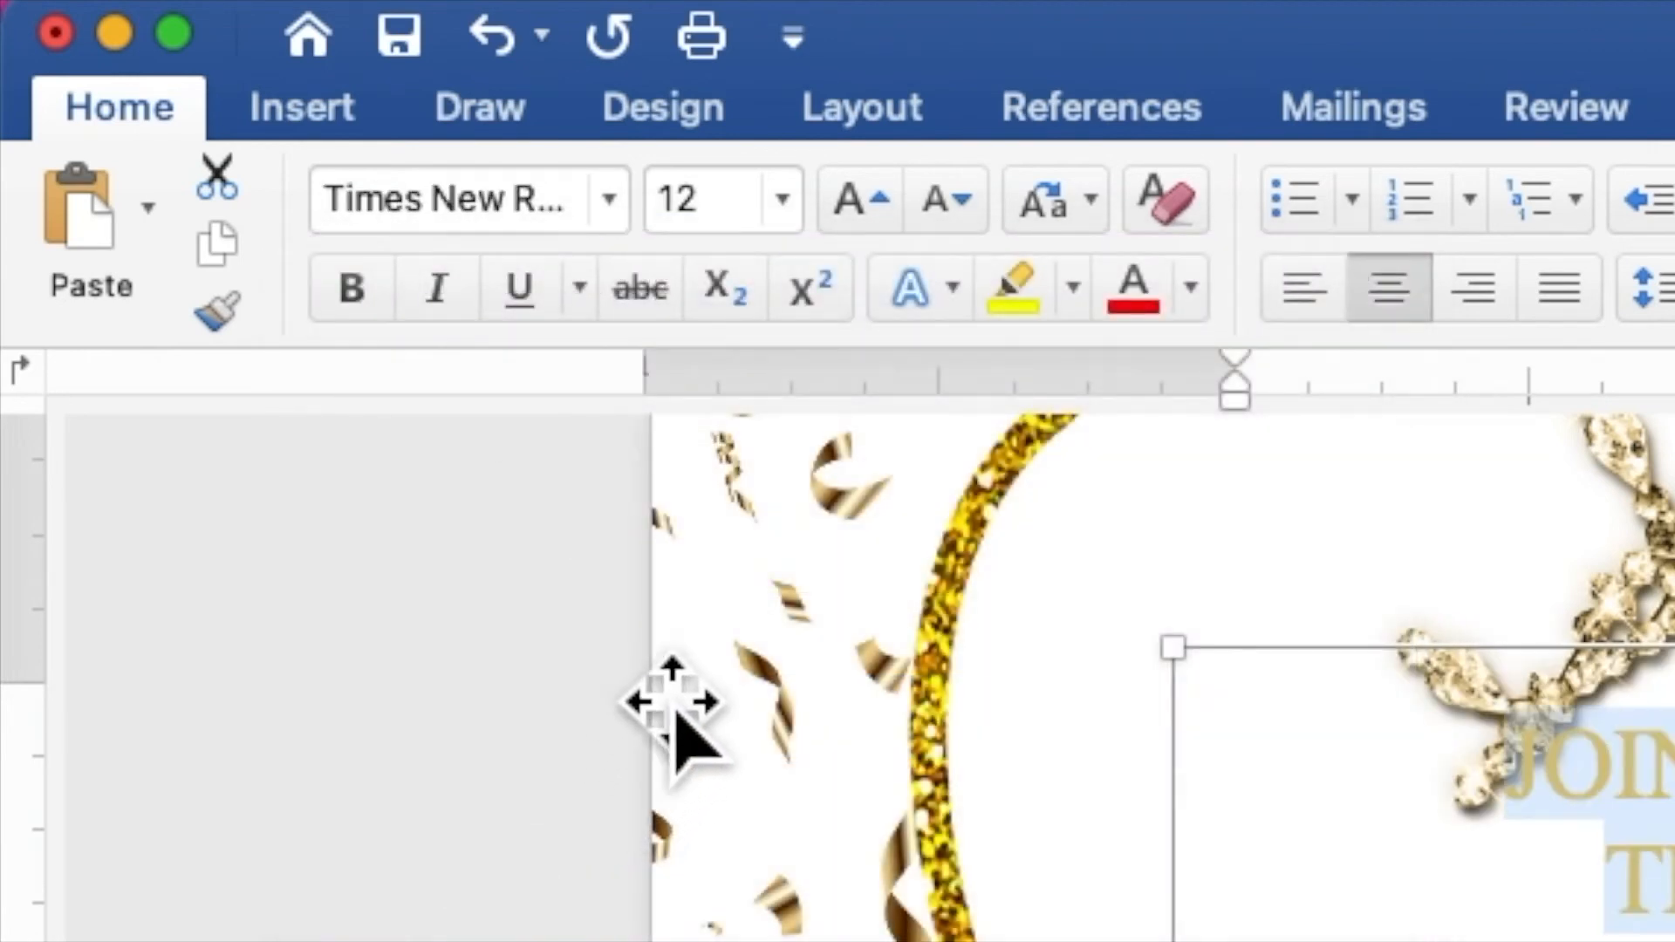
pyautogui.click(702, 200)
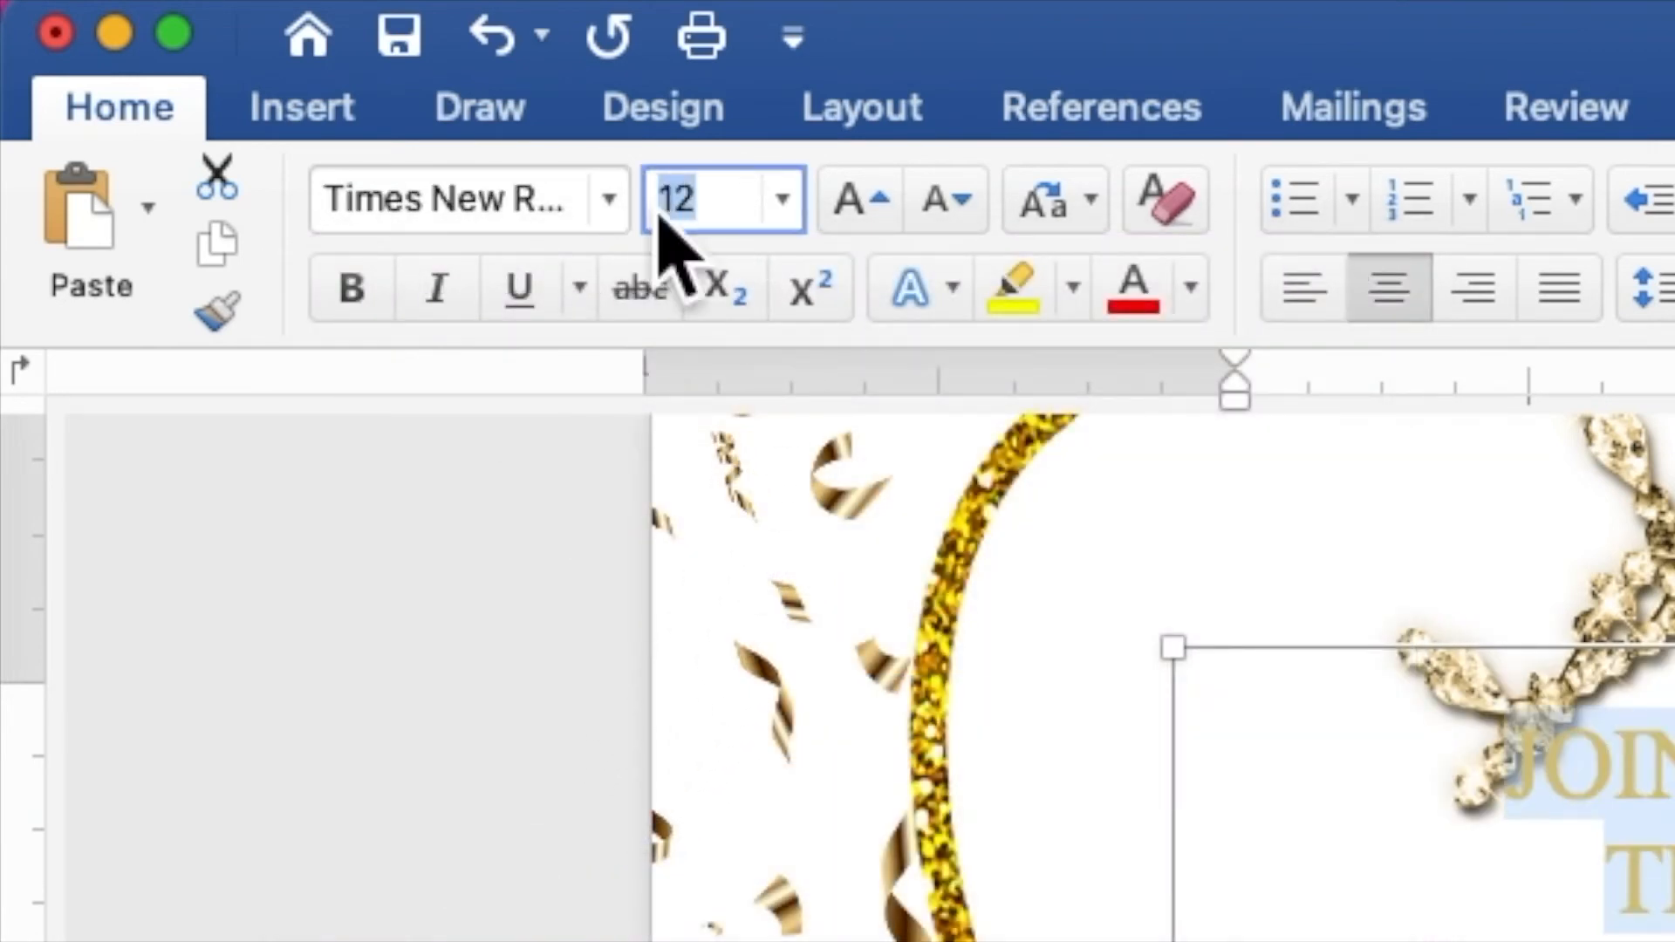
pyautogui.write('9.5')
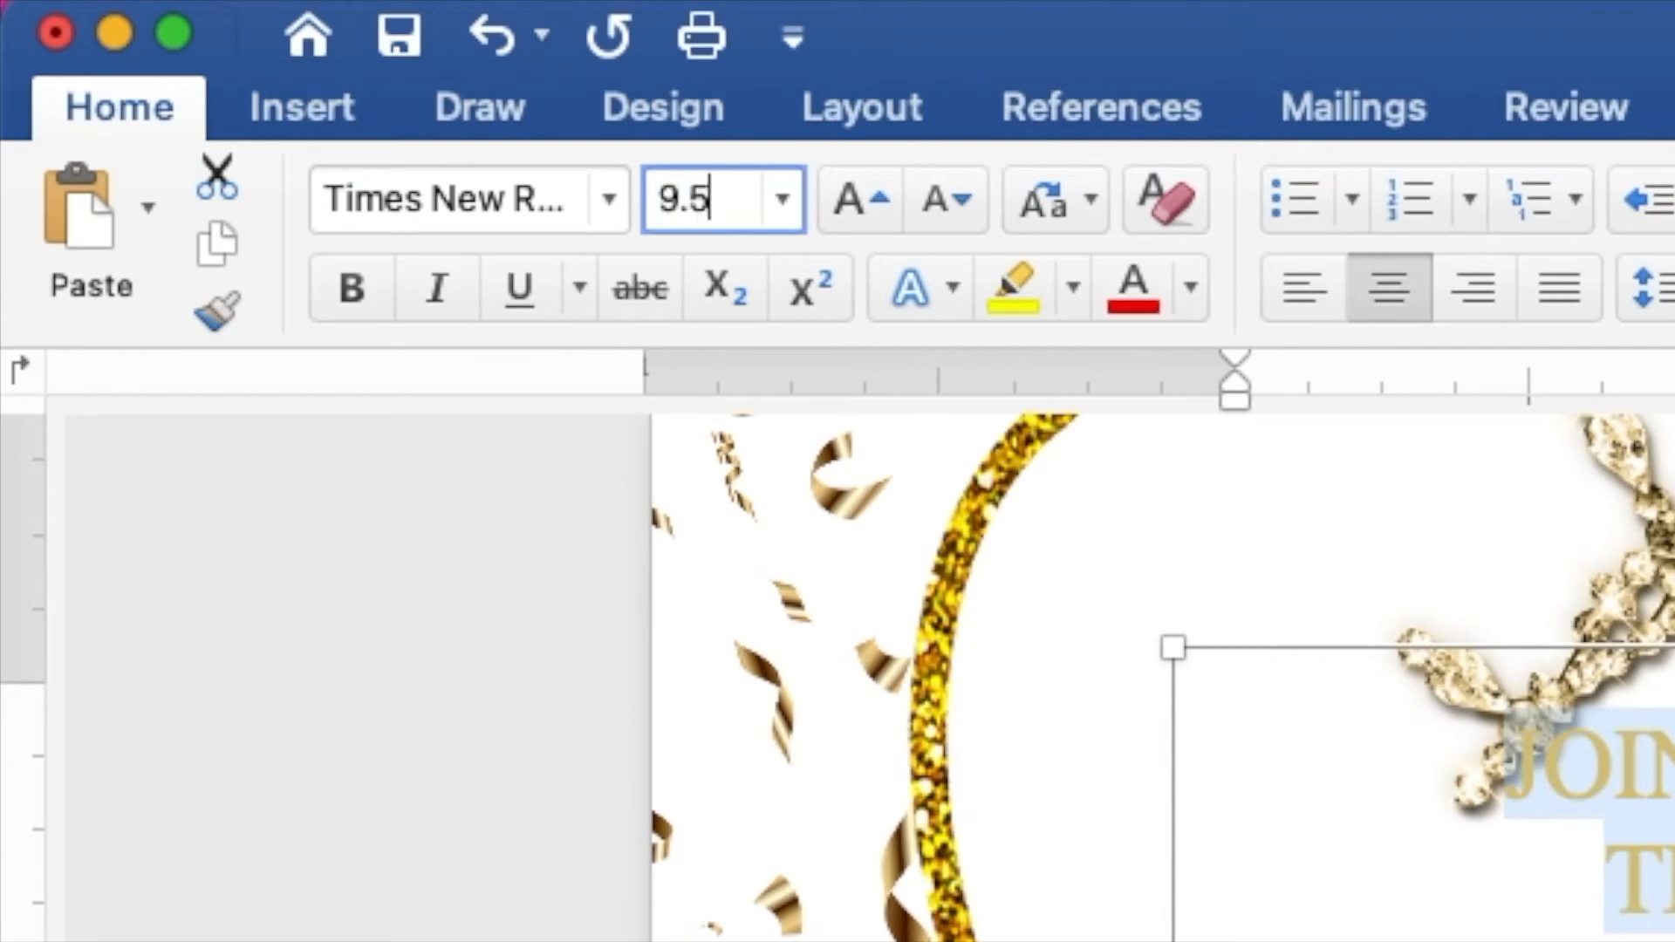
pyautogui.press('Return')
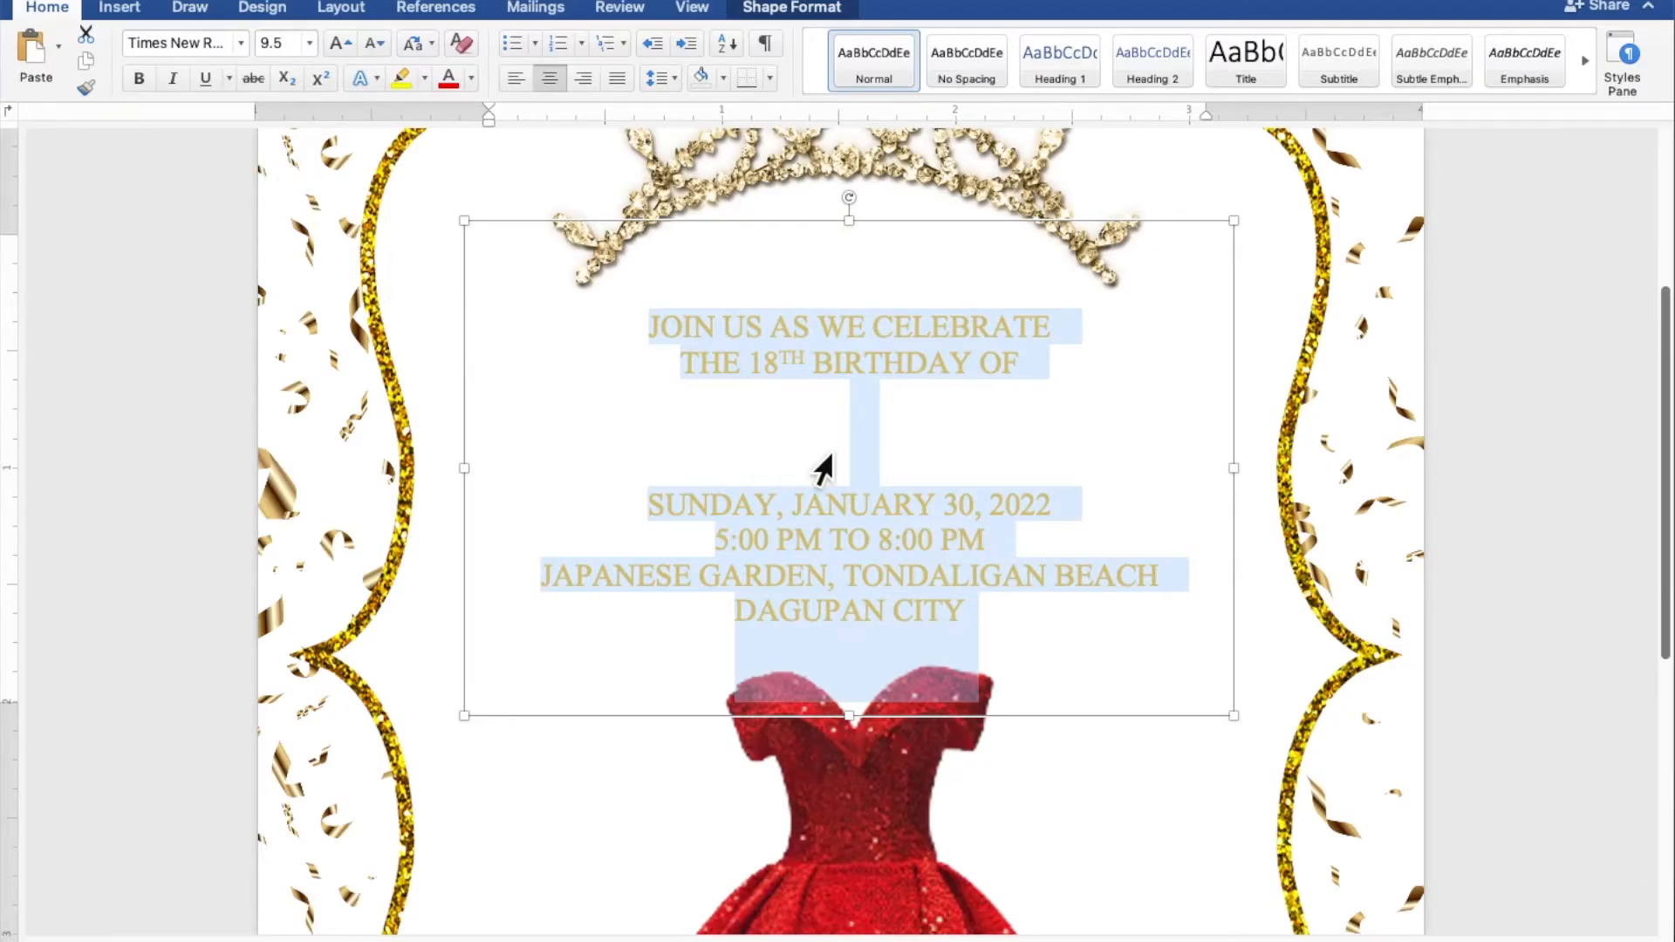
# Step: Add blank lines between the birthday heading and the date
pyautogui.click(945, 441)
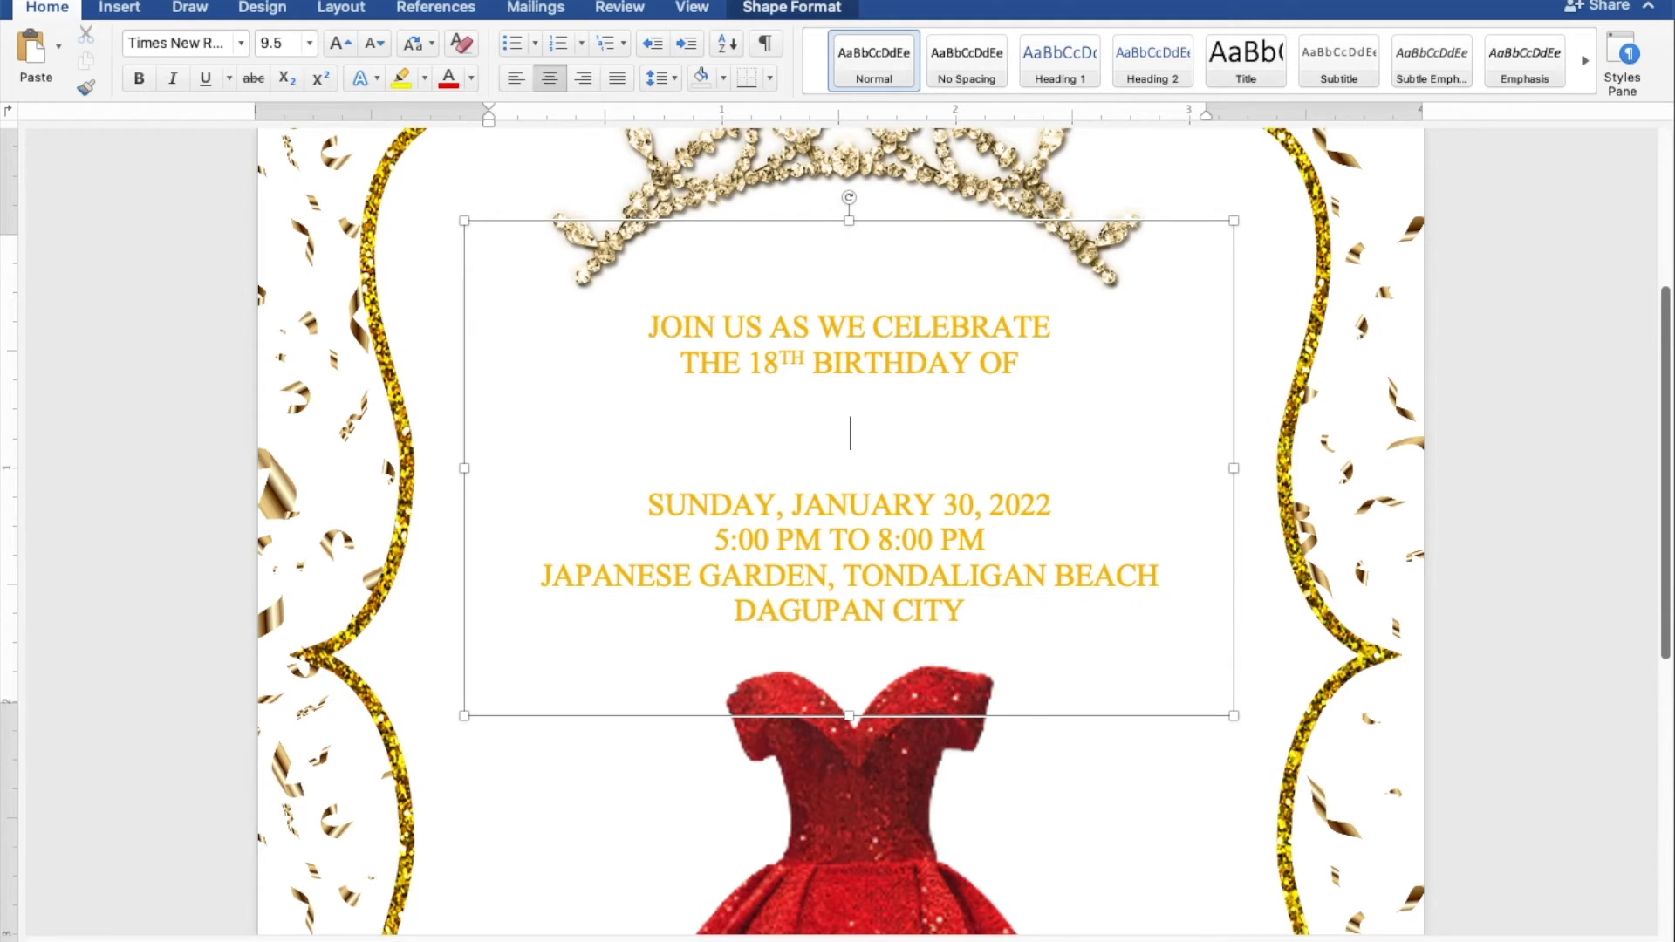
pyautogui.press('Return')
pyautogui.press('Return')
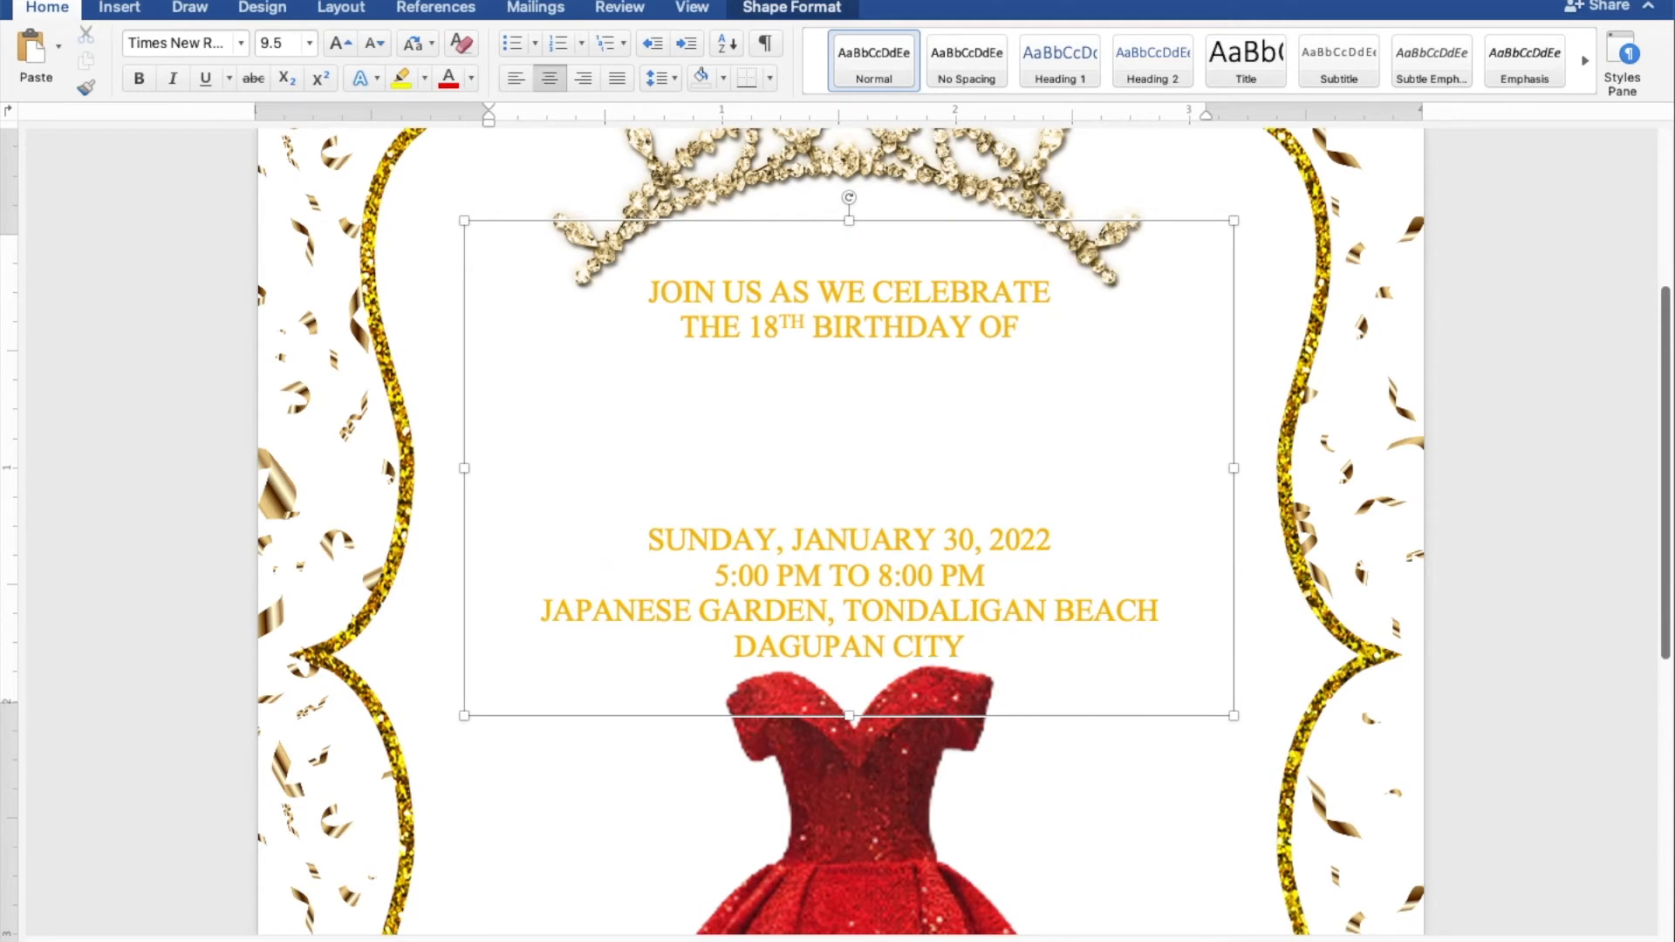
pyautogui.press('Return')
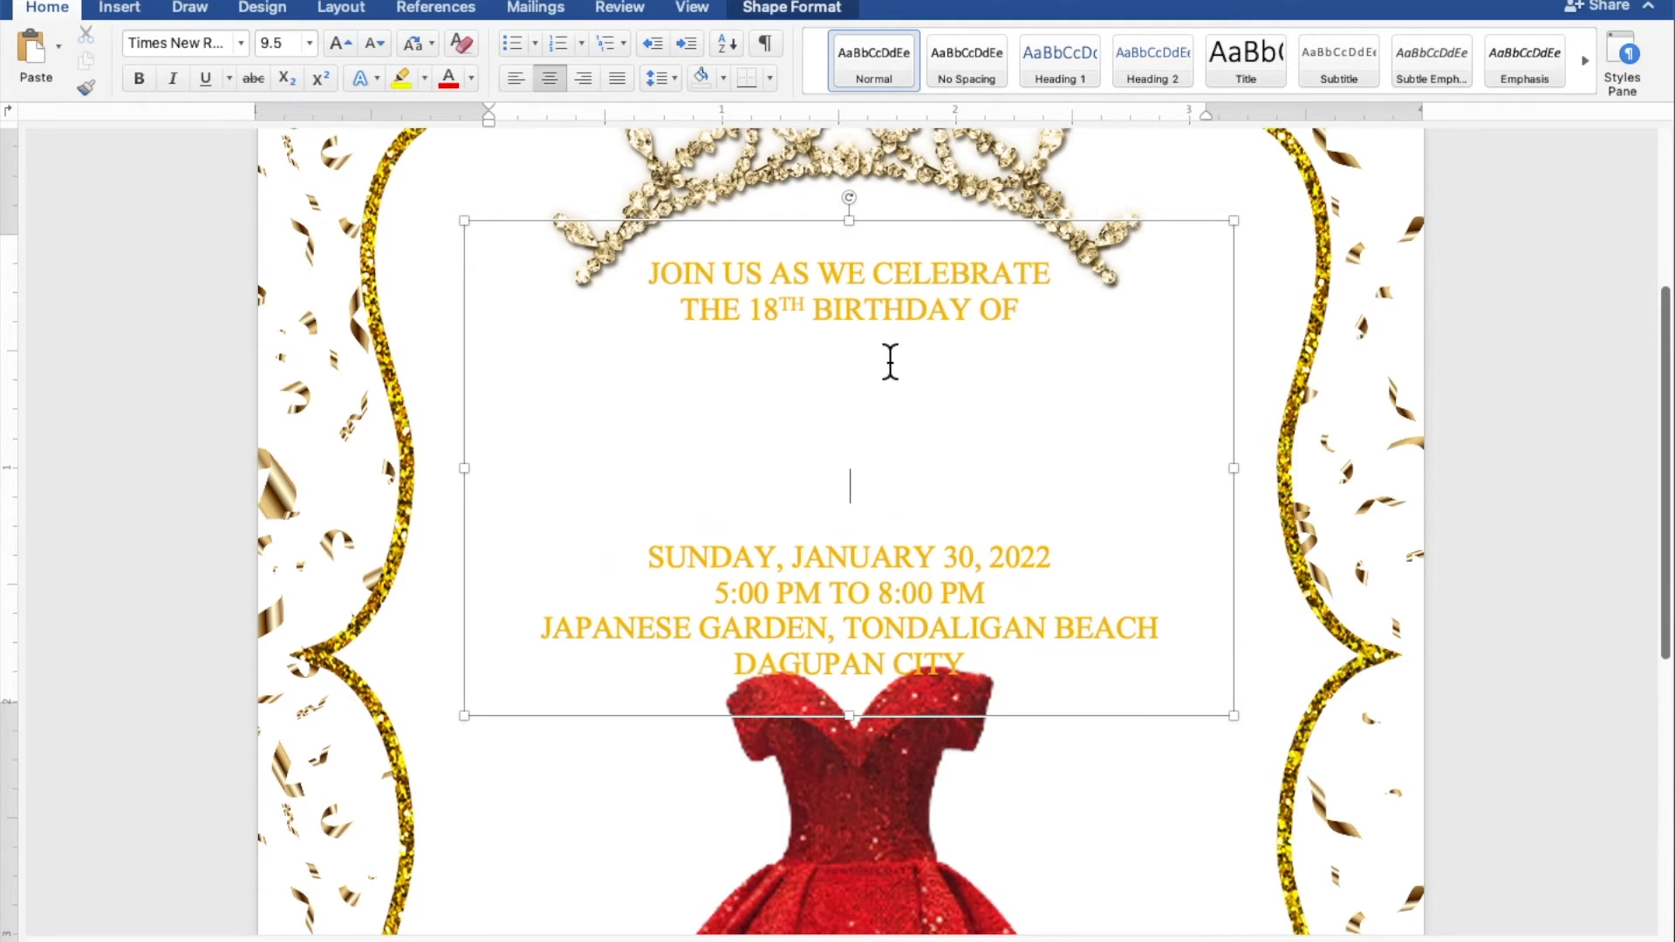
# Step: Nudge the text box up, then paste a copy of it lower over the red gown
pyautogui.moveTo(908, 235); pyautogui.dragTo(909, 222)
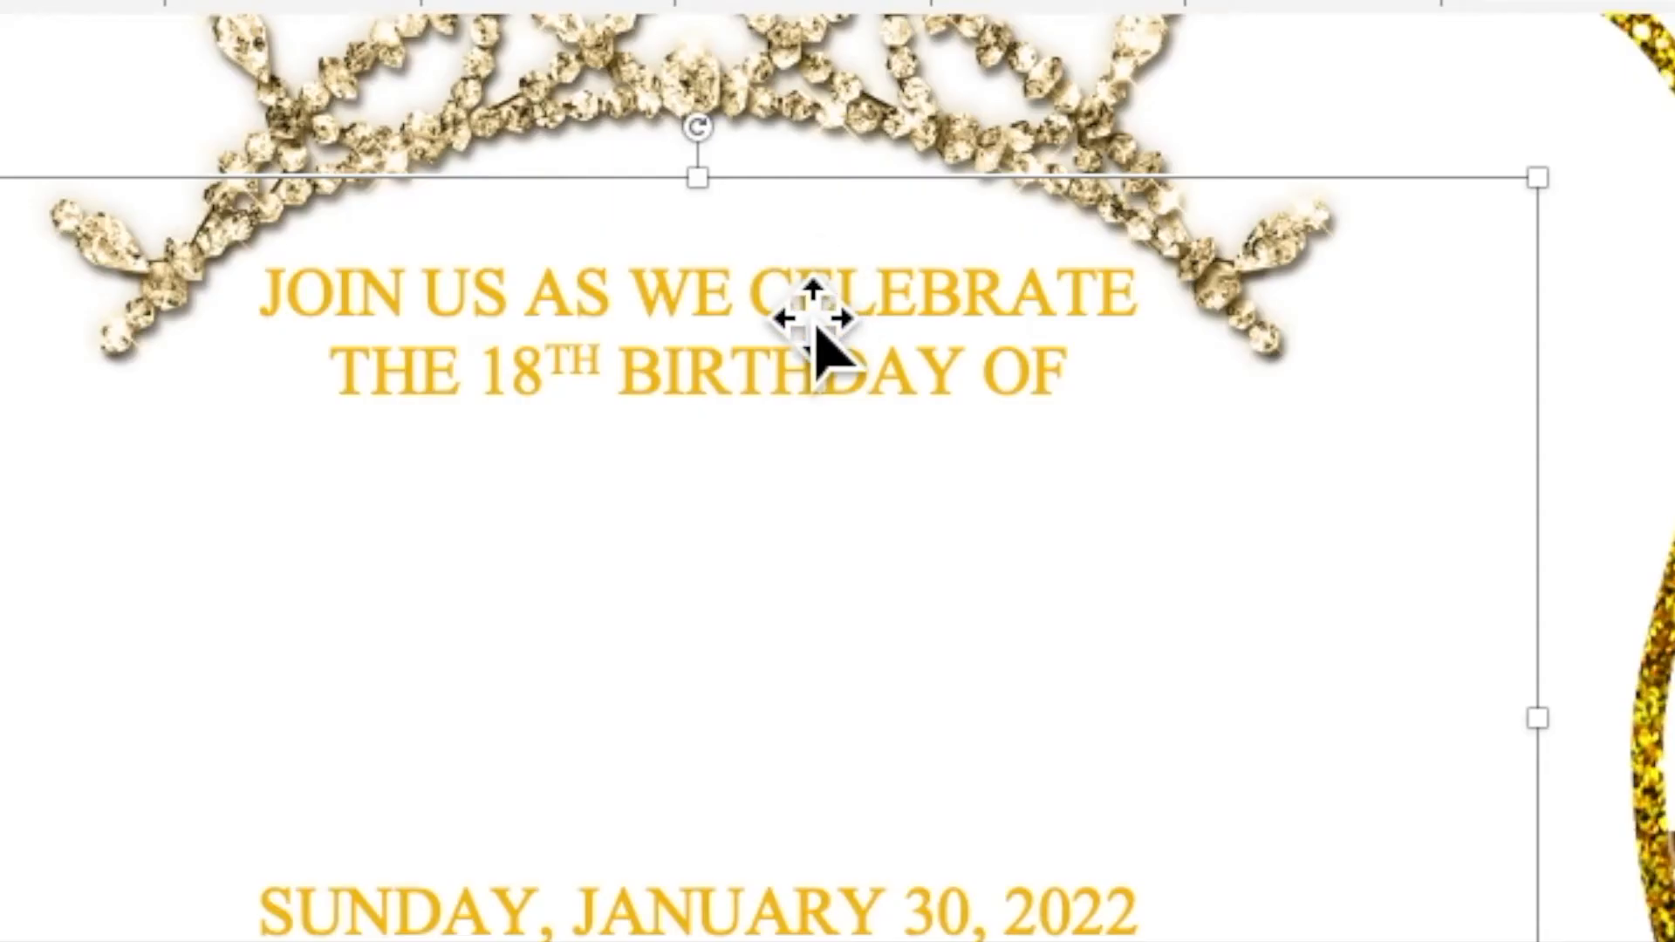
pyautogui.rightClick(889, 251)
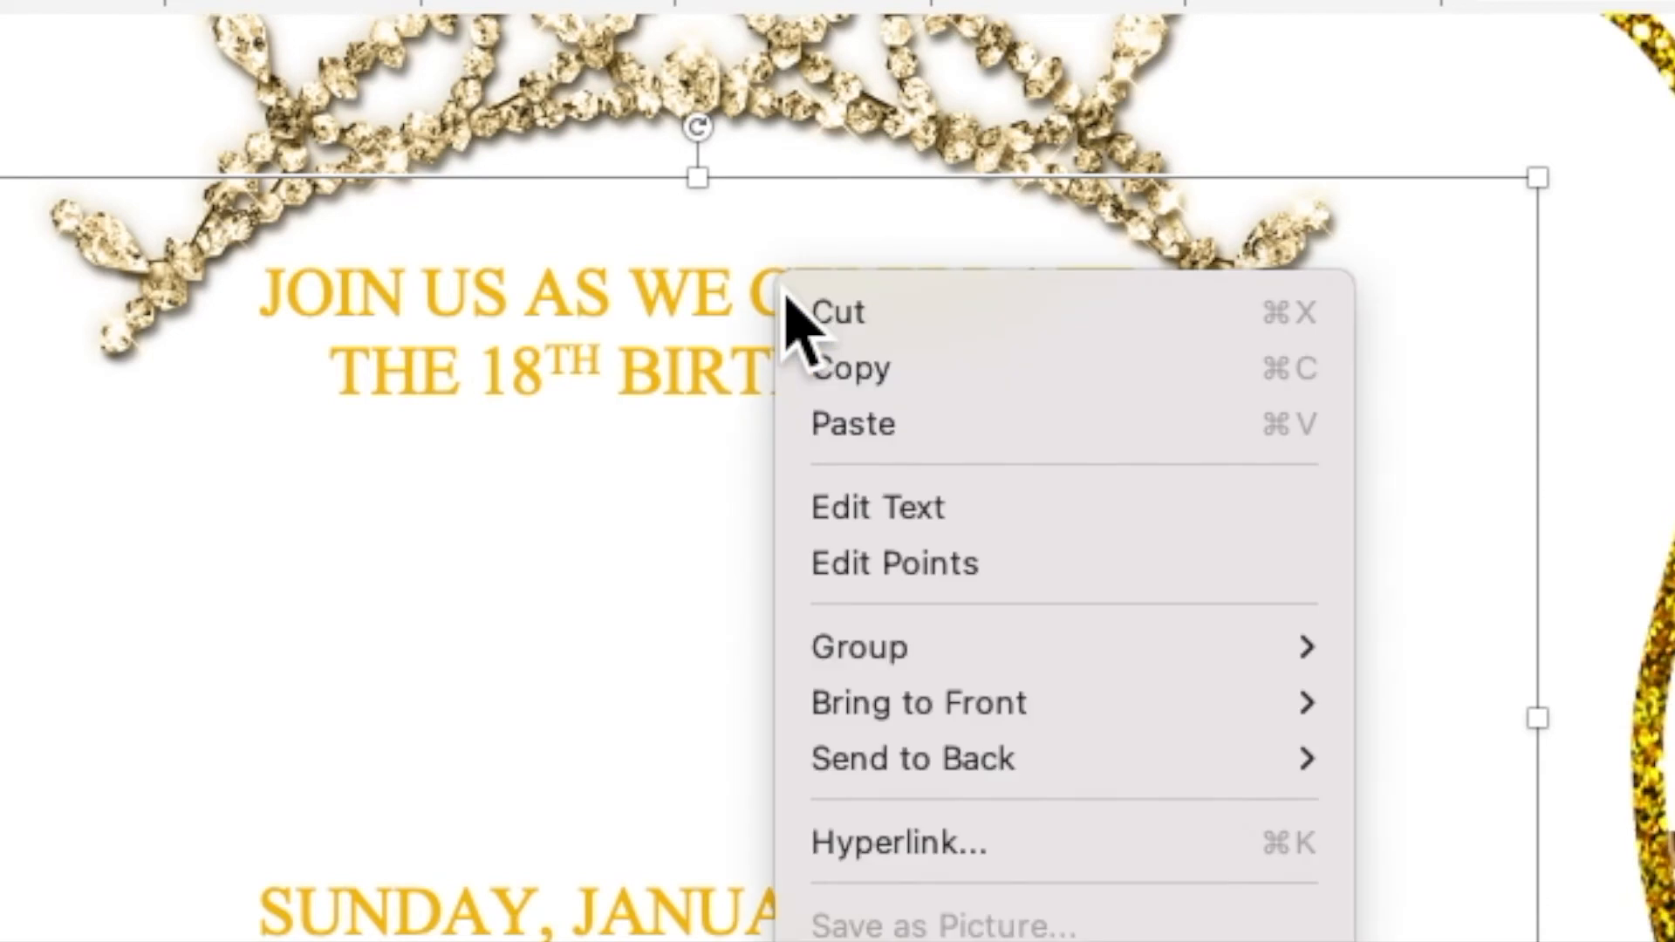
pyautogui.click(821, 384)
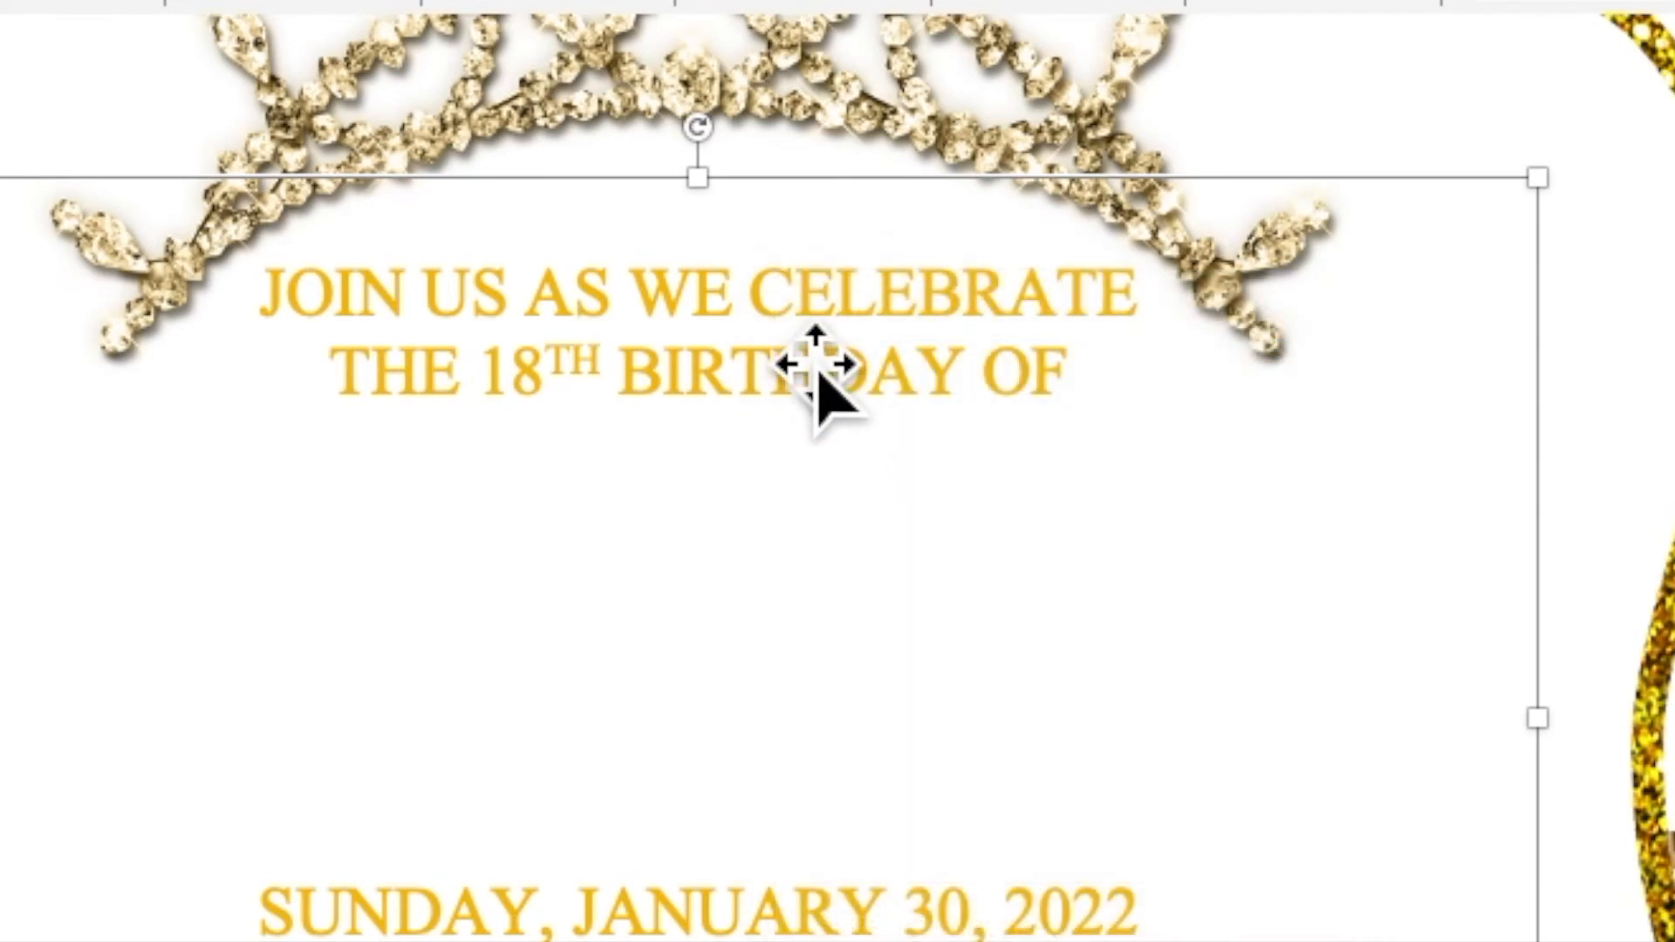
pyautogui.rightClick(781, 325)
pyautogui.click(829, 471)
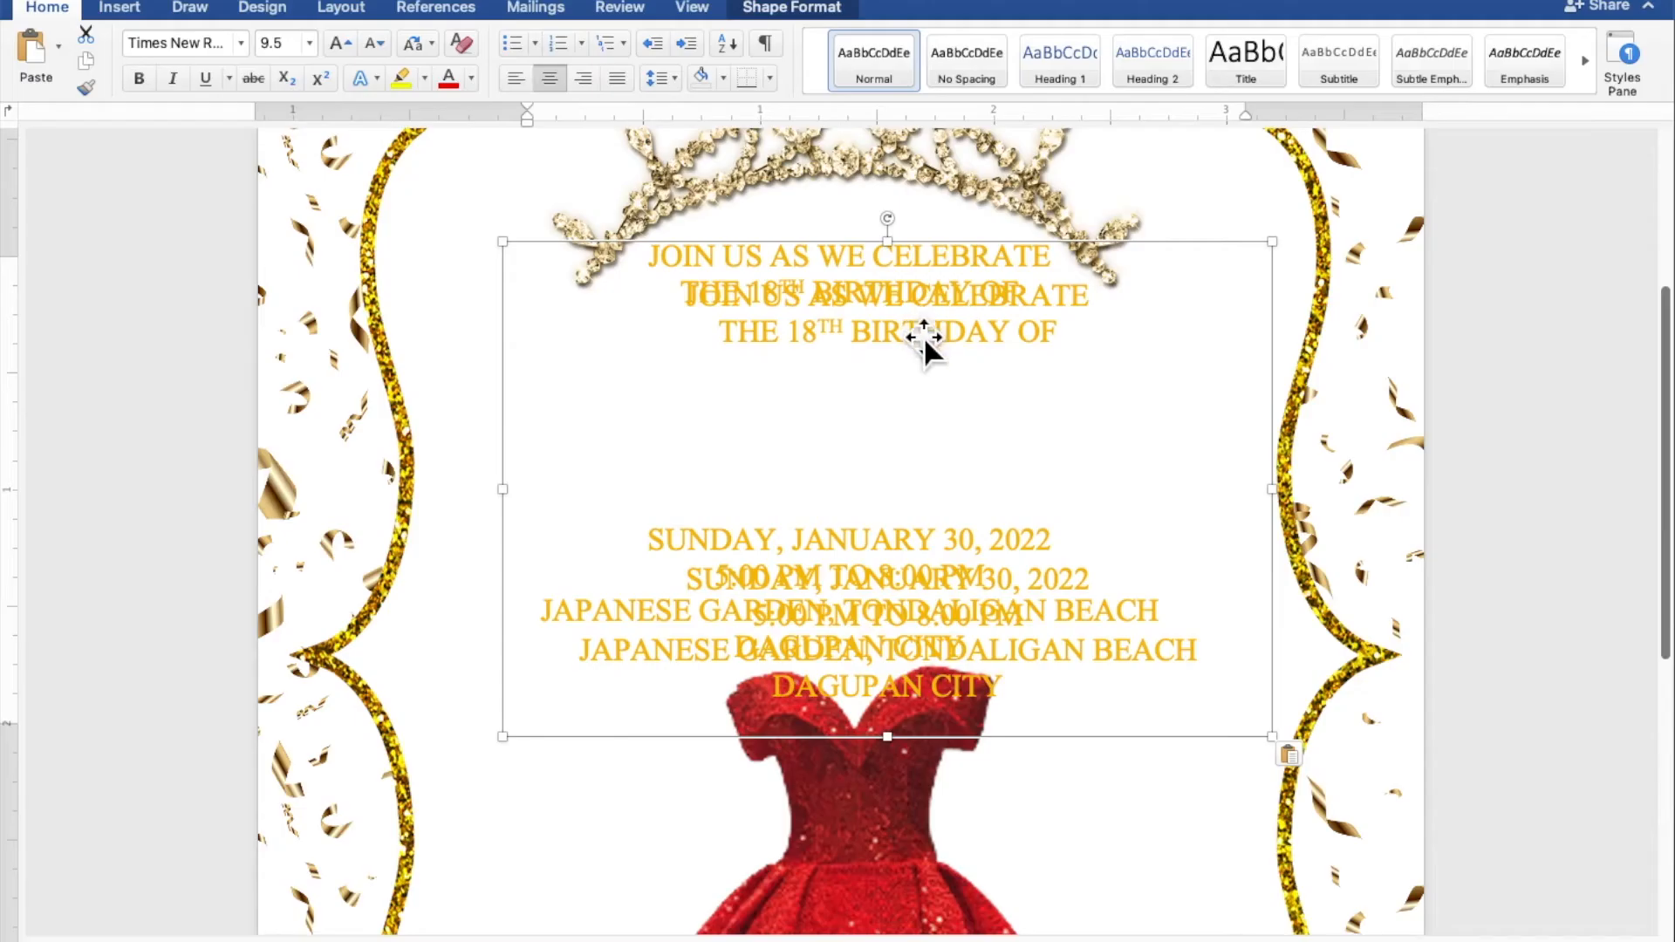
pyautogui.moveTo(923, 337); pyautogui.dragTo(938, 646)
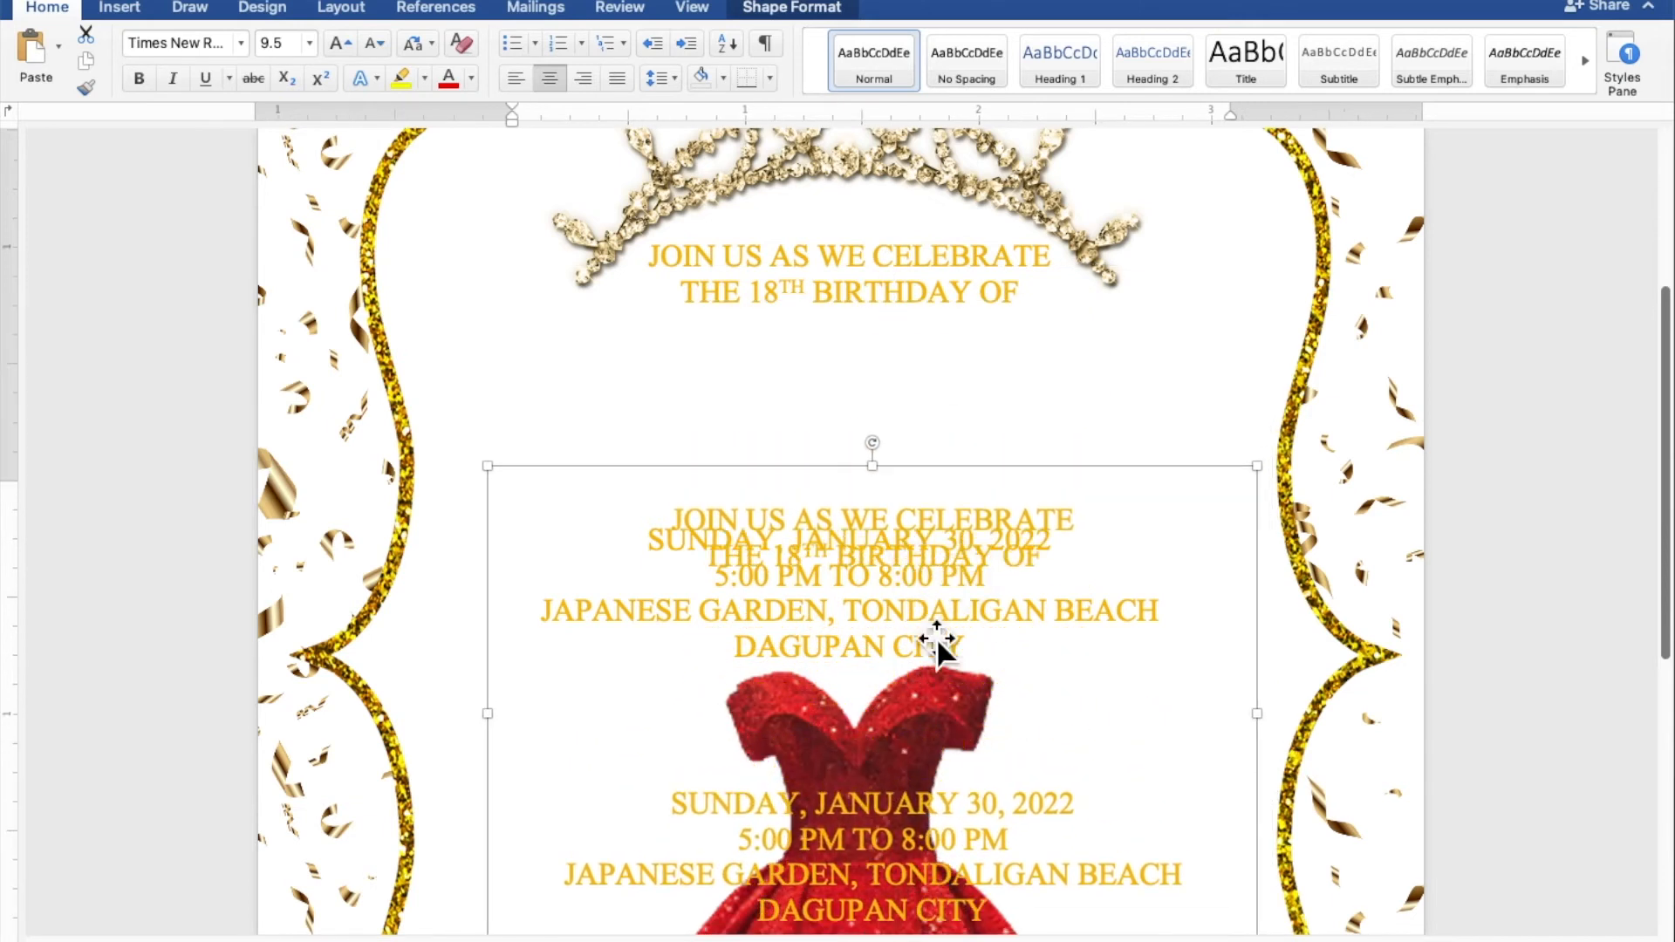
# Step: Format the duplicate box's wording in Edwardian Script ITC at 40 pt
pyautogui.scroll(-2, 1005, 842)
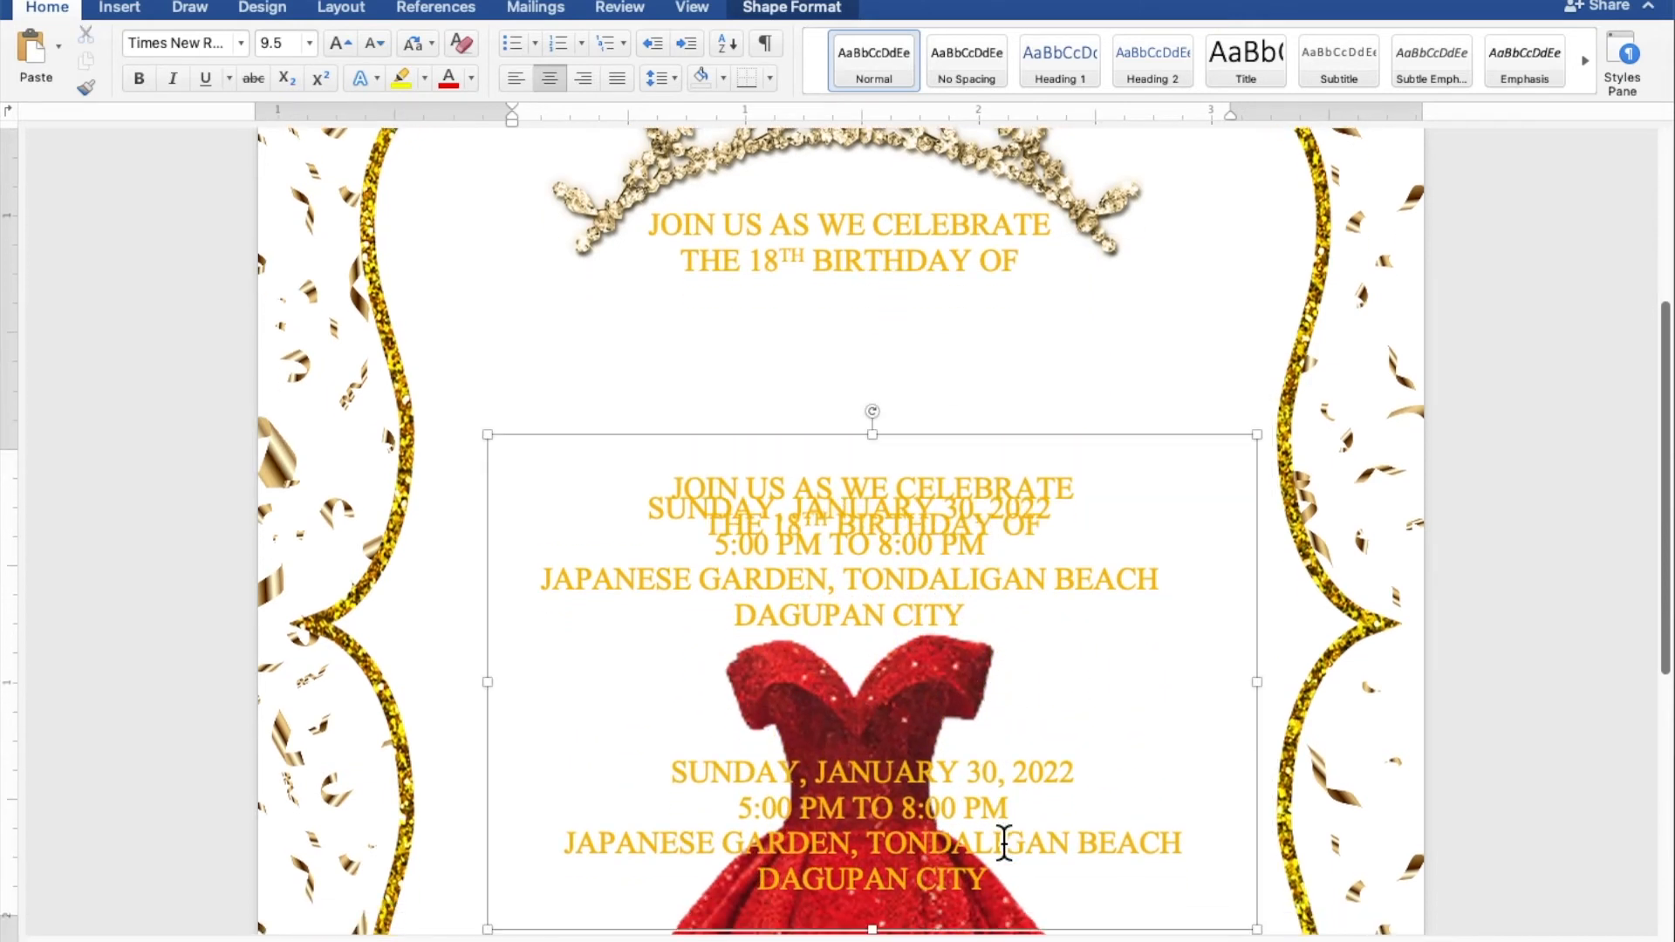
pyautogui.moveTo(1009, 884); pyautogui.dragTo(661, 502)
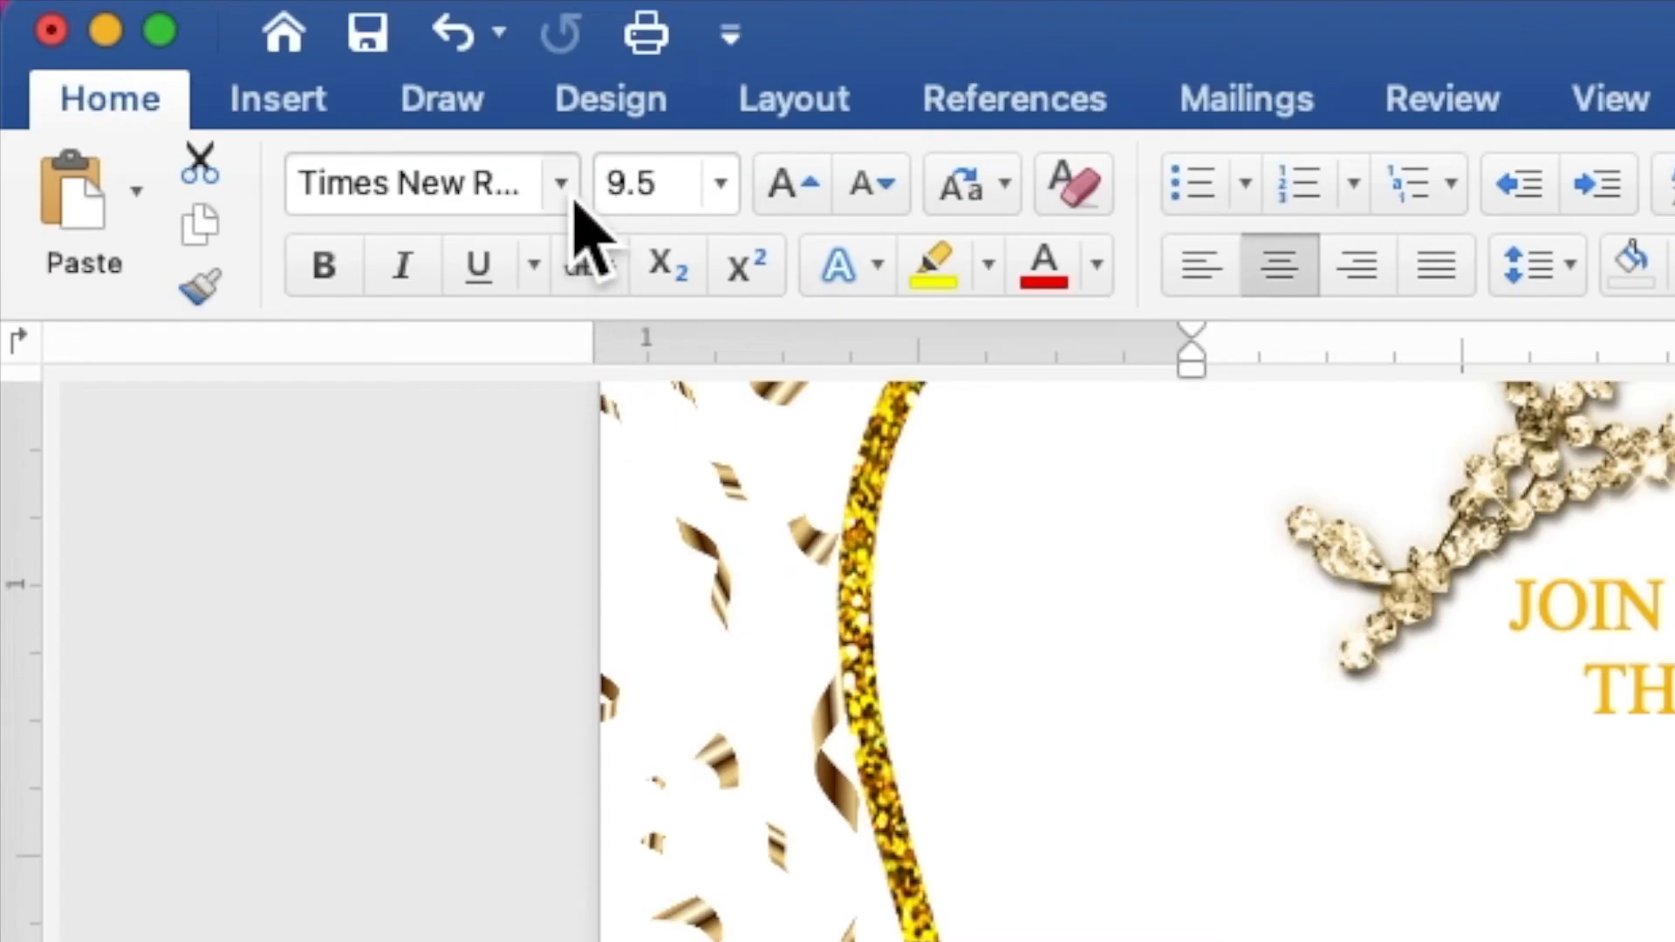
pyautogui.click(242, 45)
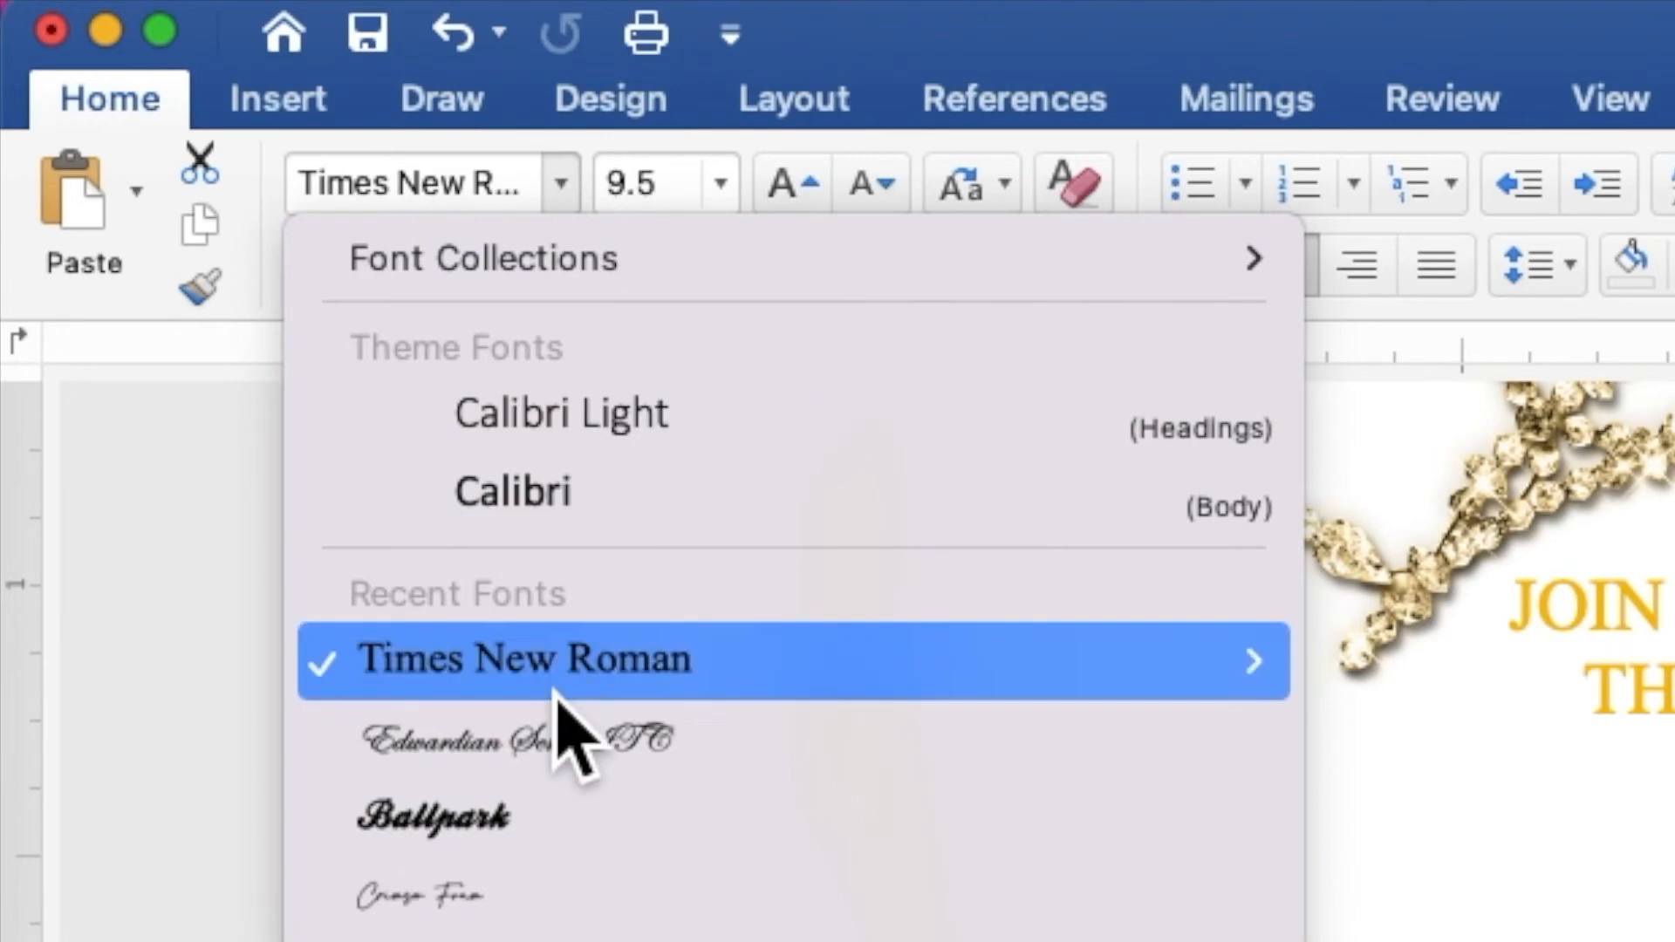
pyautogui.click(554, 757)
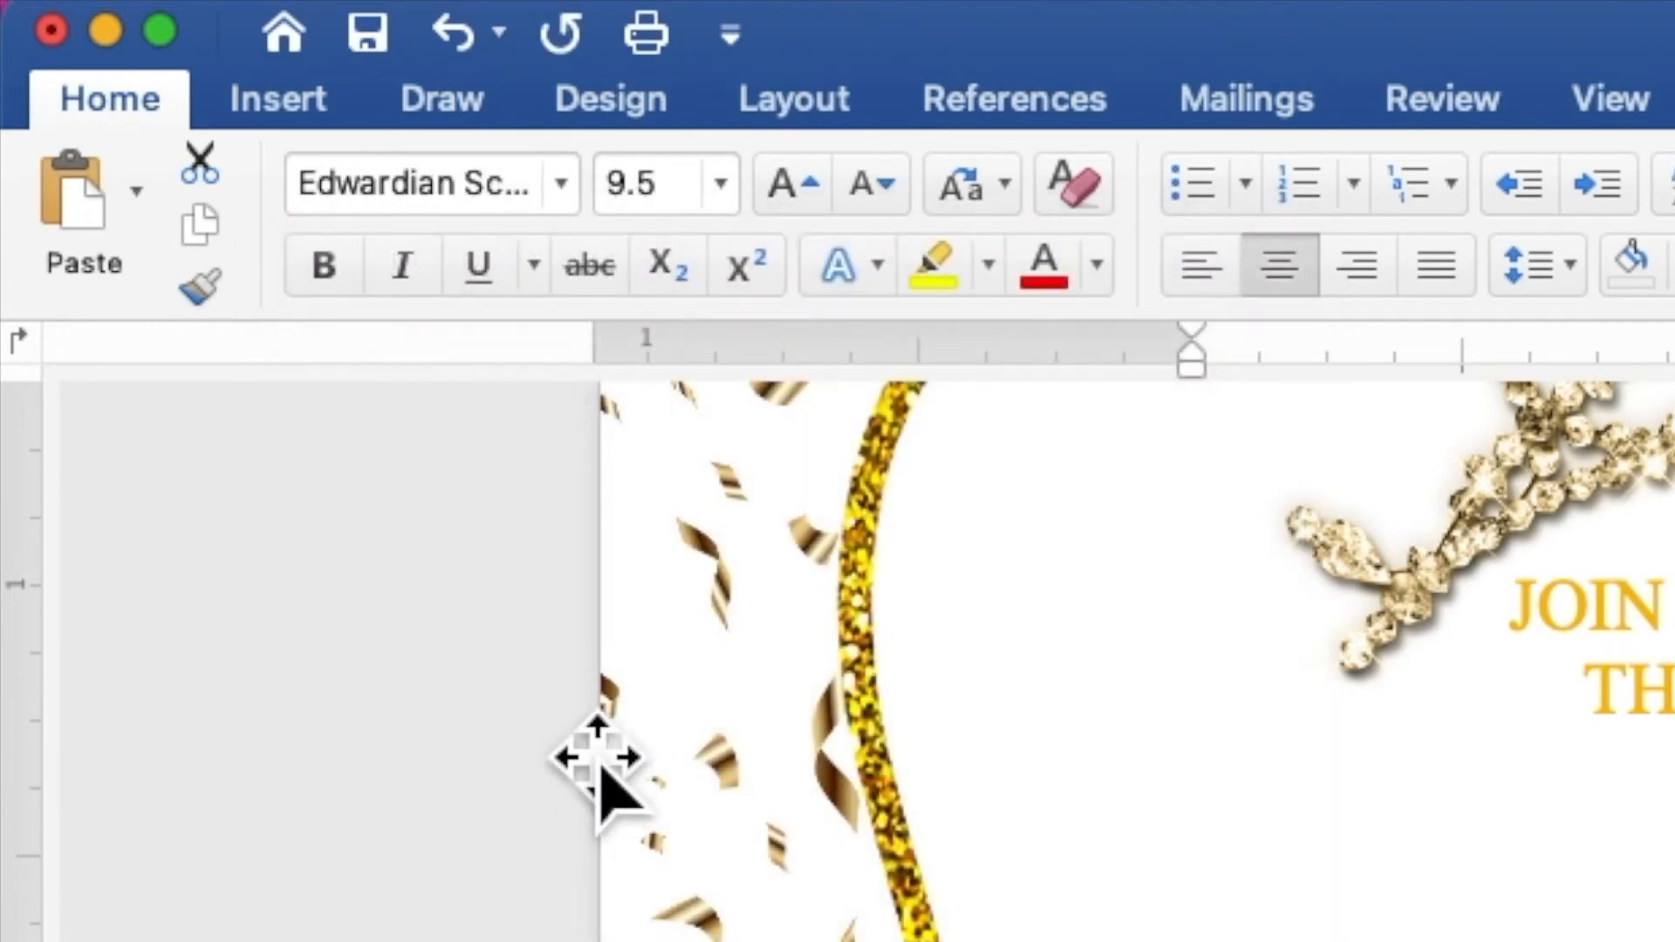
pyautogui.moveTo(703, 180); pyautogui.dragTo(598, 179)
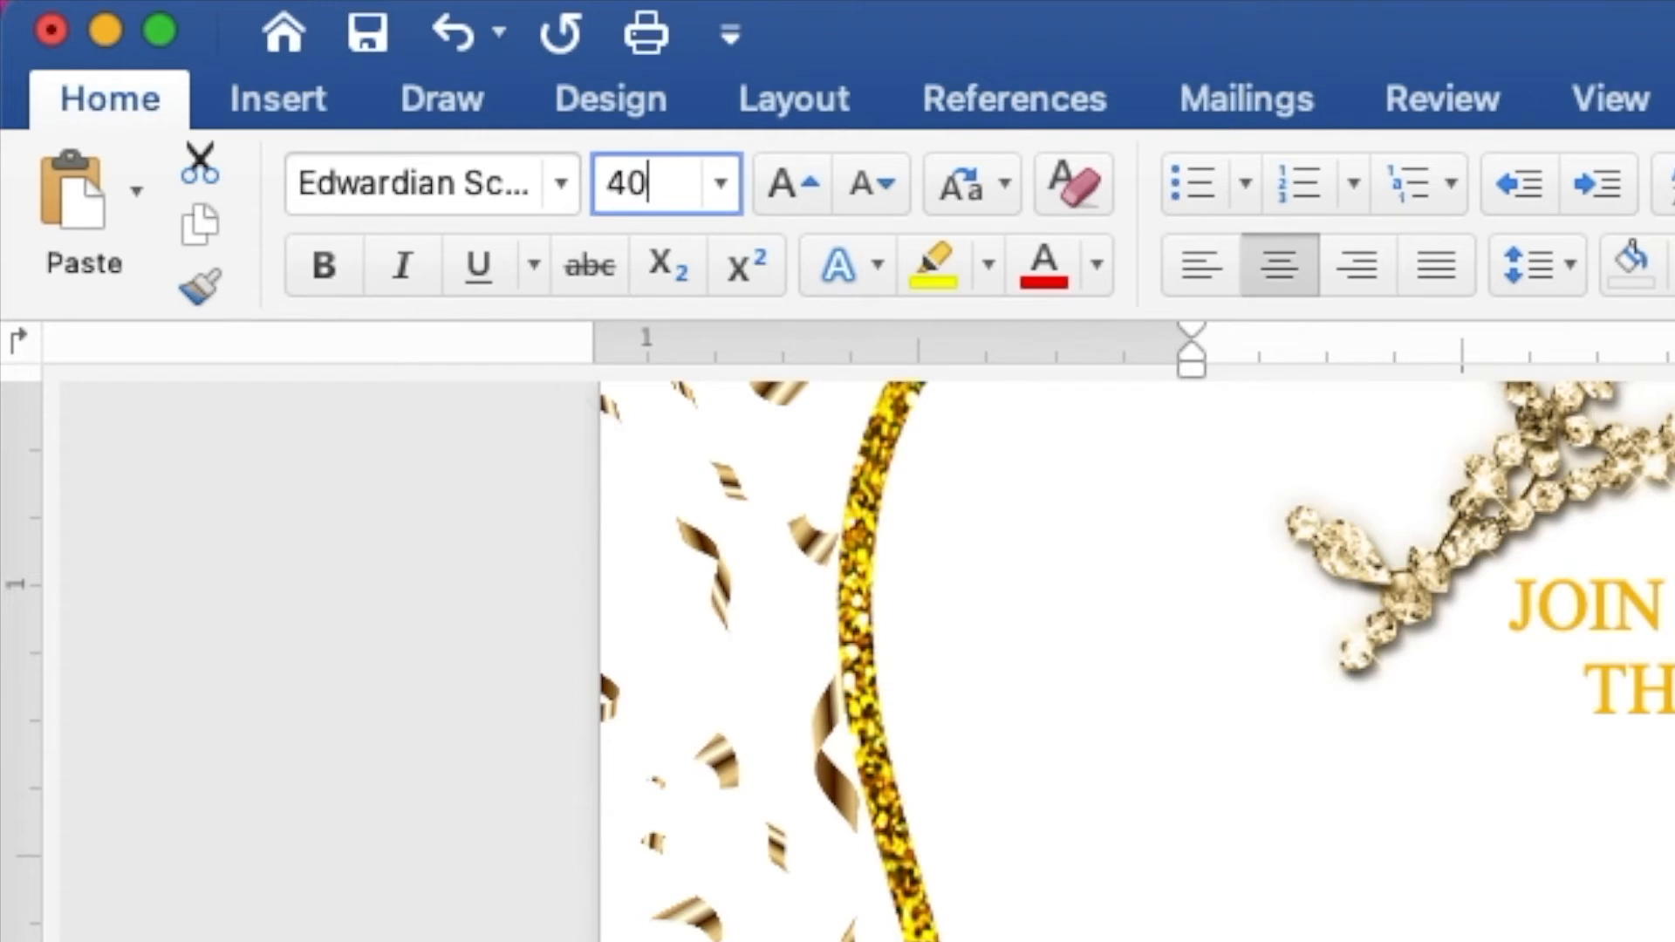
pyautogui.press('Return')
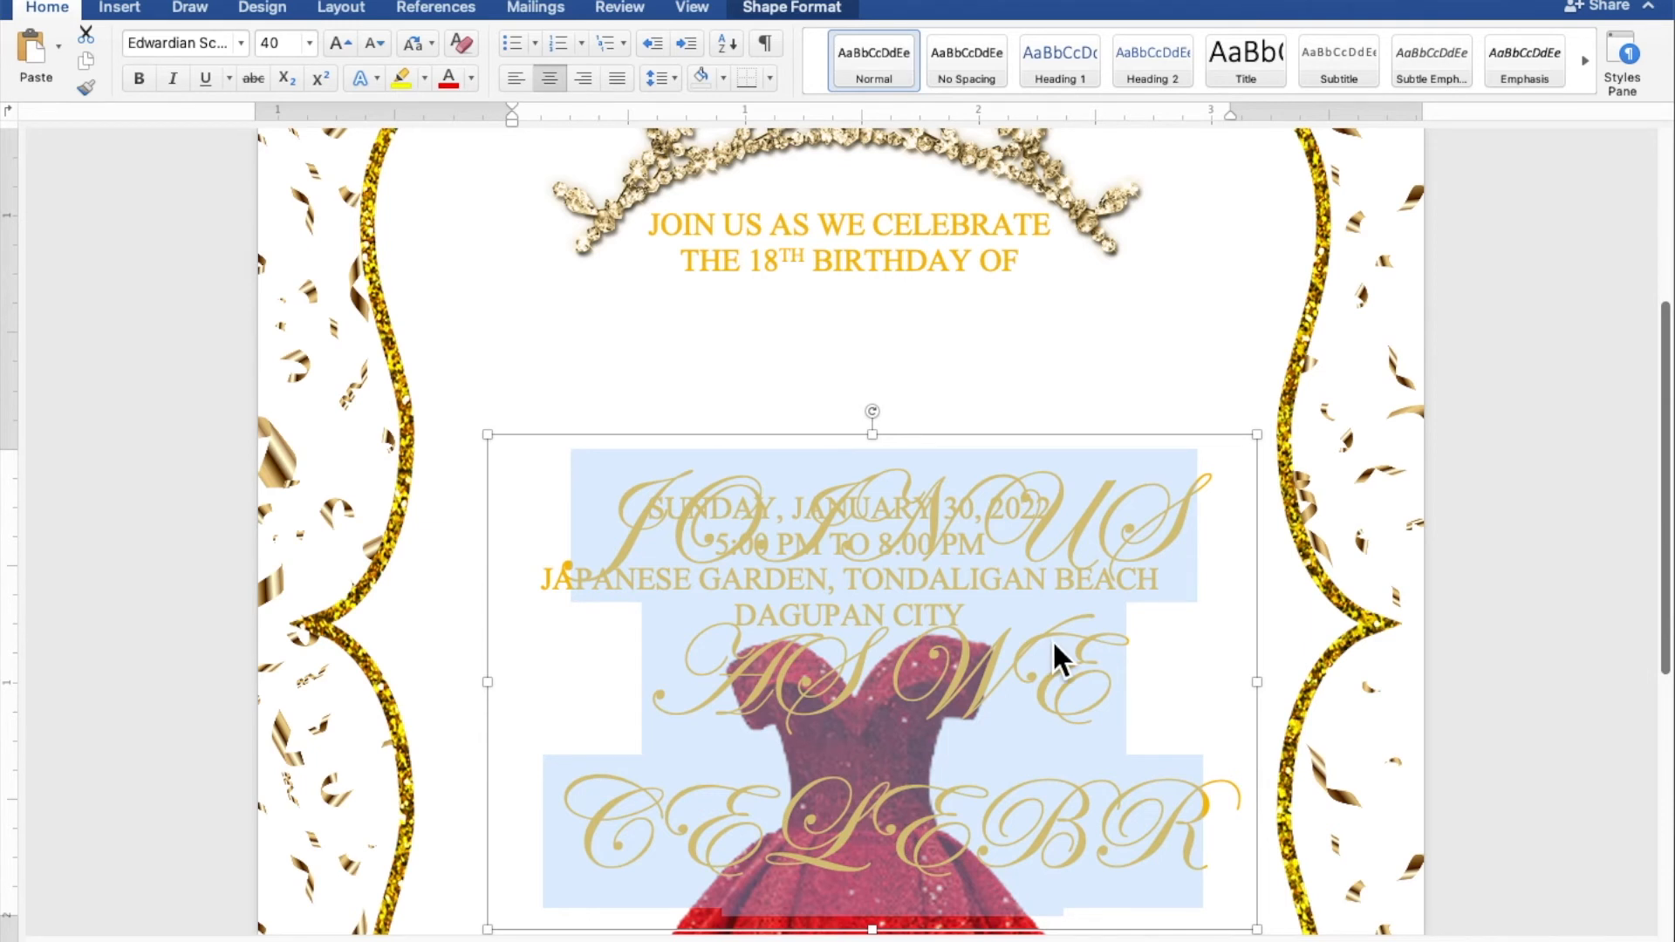
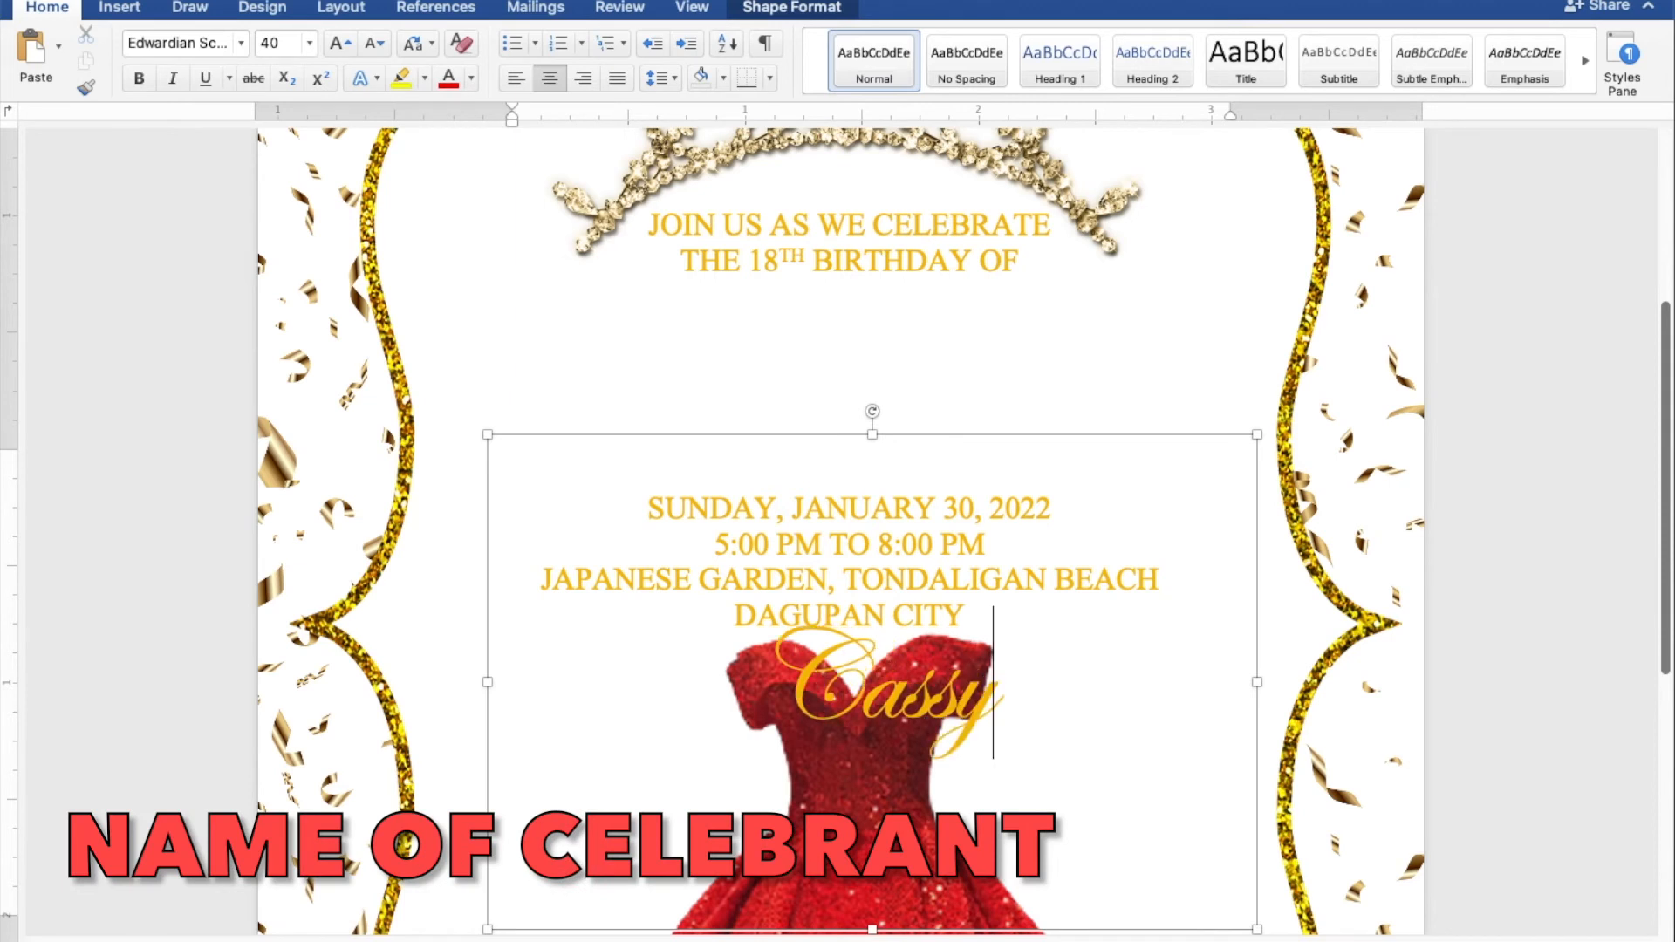
# Step: Enter the celebrant's first name and surname, fit the box below THE 18TH BIRTHDAY OF, and shift it slightly right
pyautogui.moveTo(1261, 936); pyautogui.dragTo(1306, 676)
pyautogui.moveTo(1068, 657); pyautogui.dragTo(1017, 500)
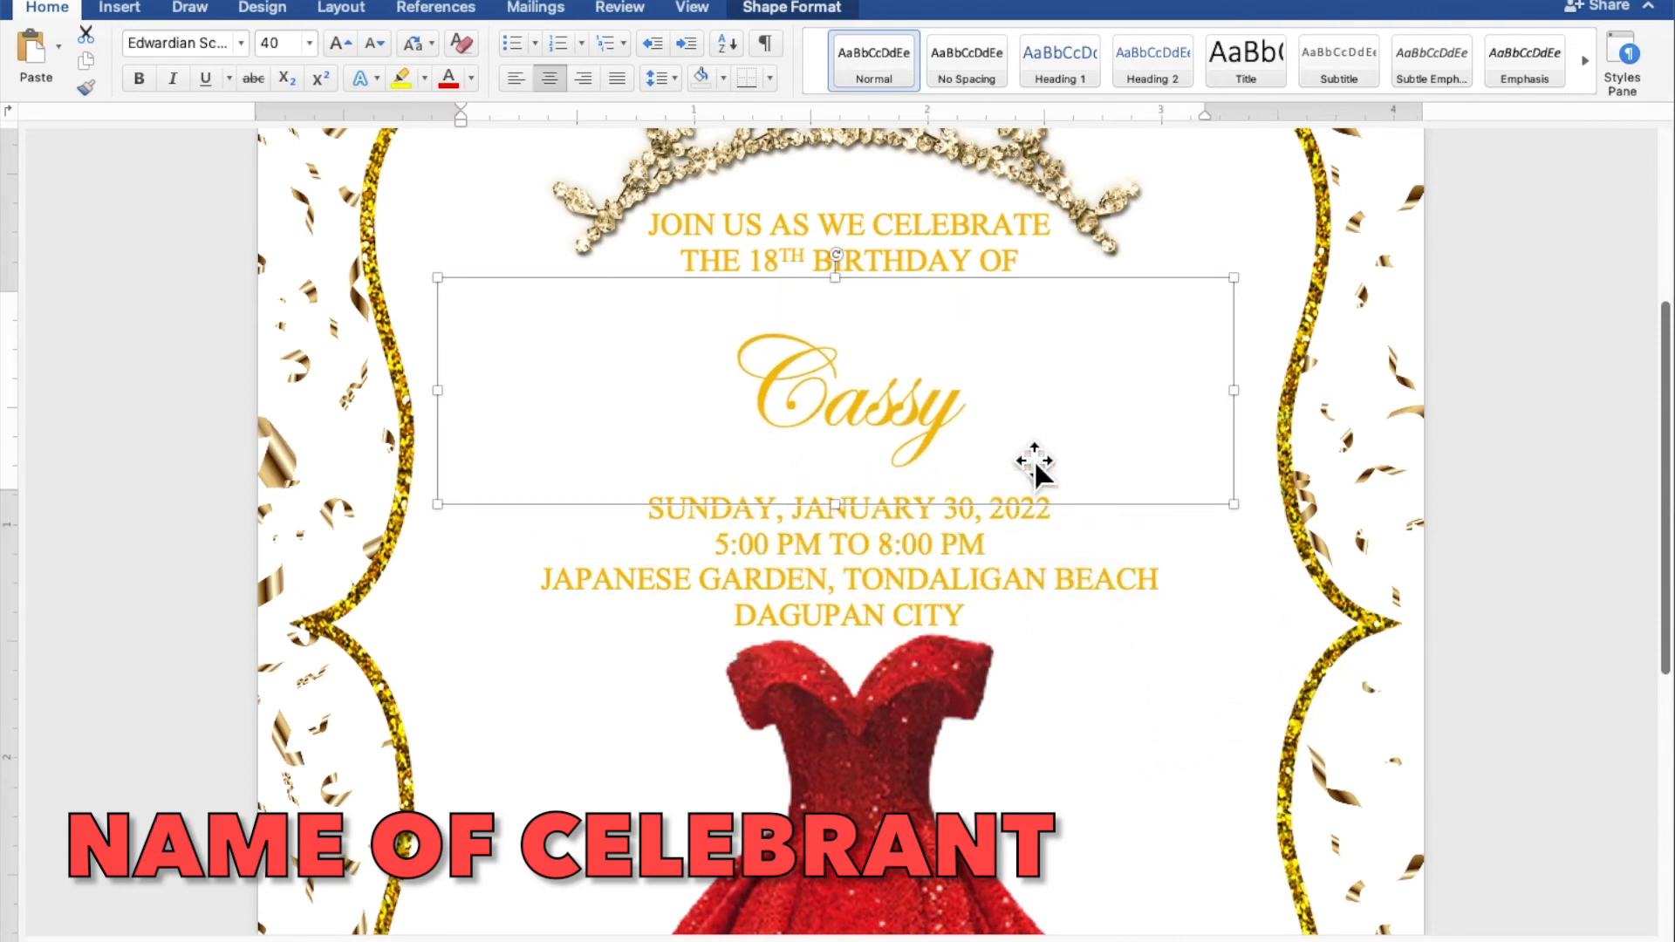
pyautogui.click(1089, 417)
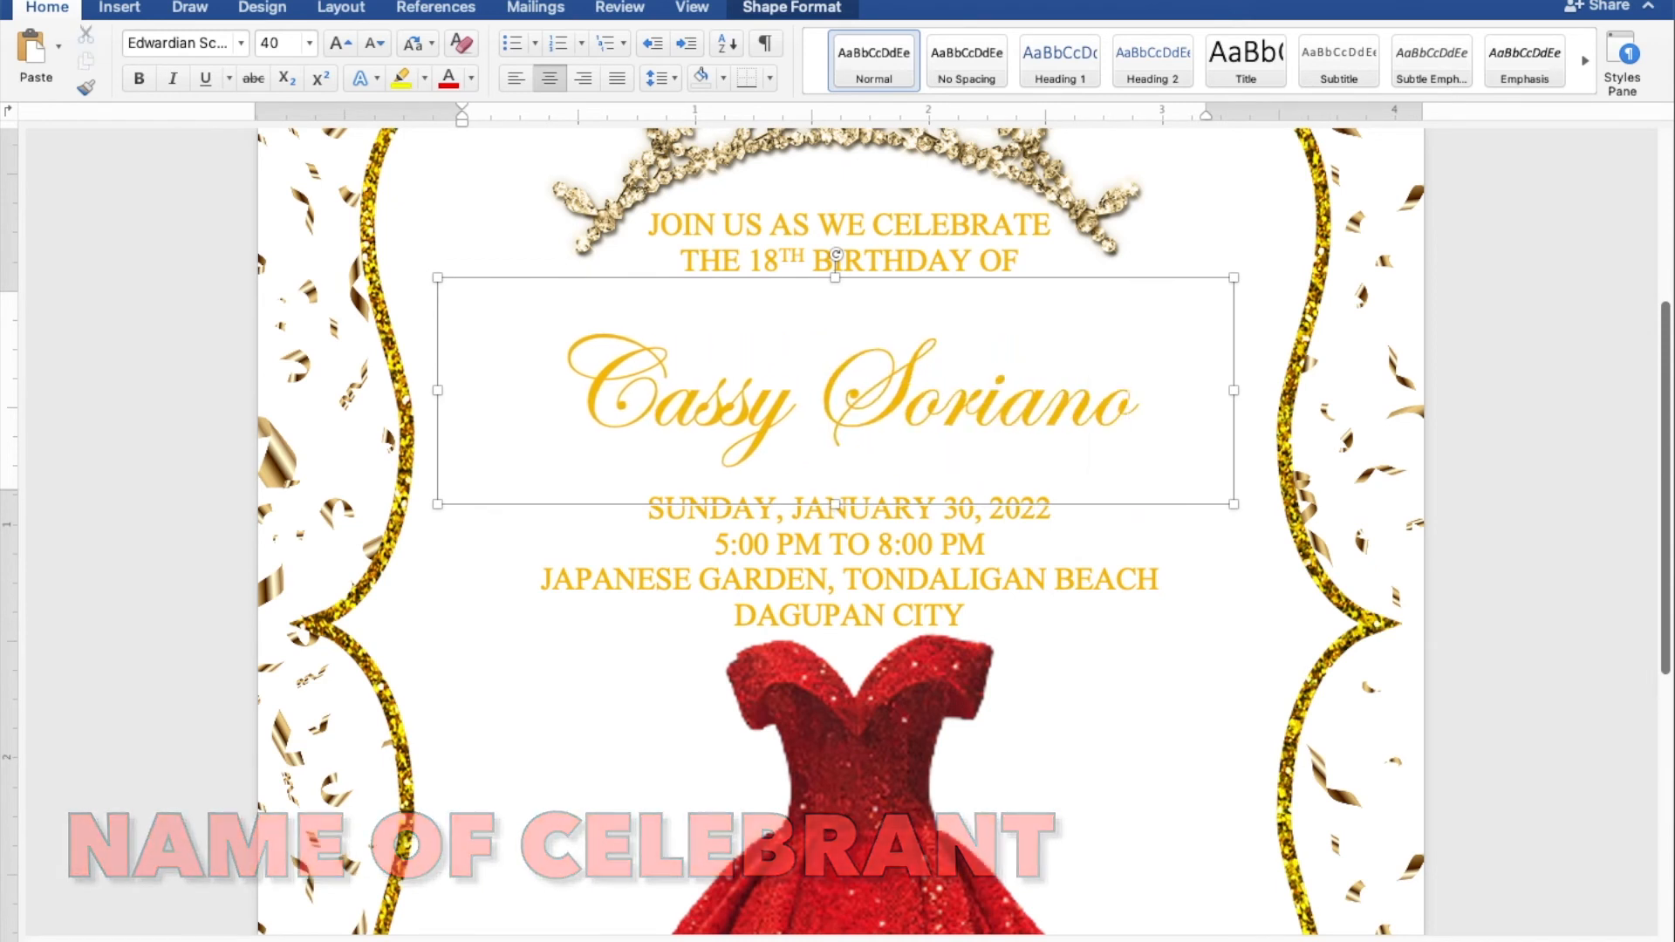
pyautogui.moveTo(1009, 294); pyautogui.dragTo(1029, 286)
pyautogui.click(993, 538)
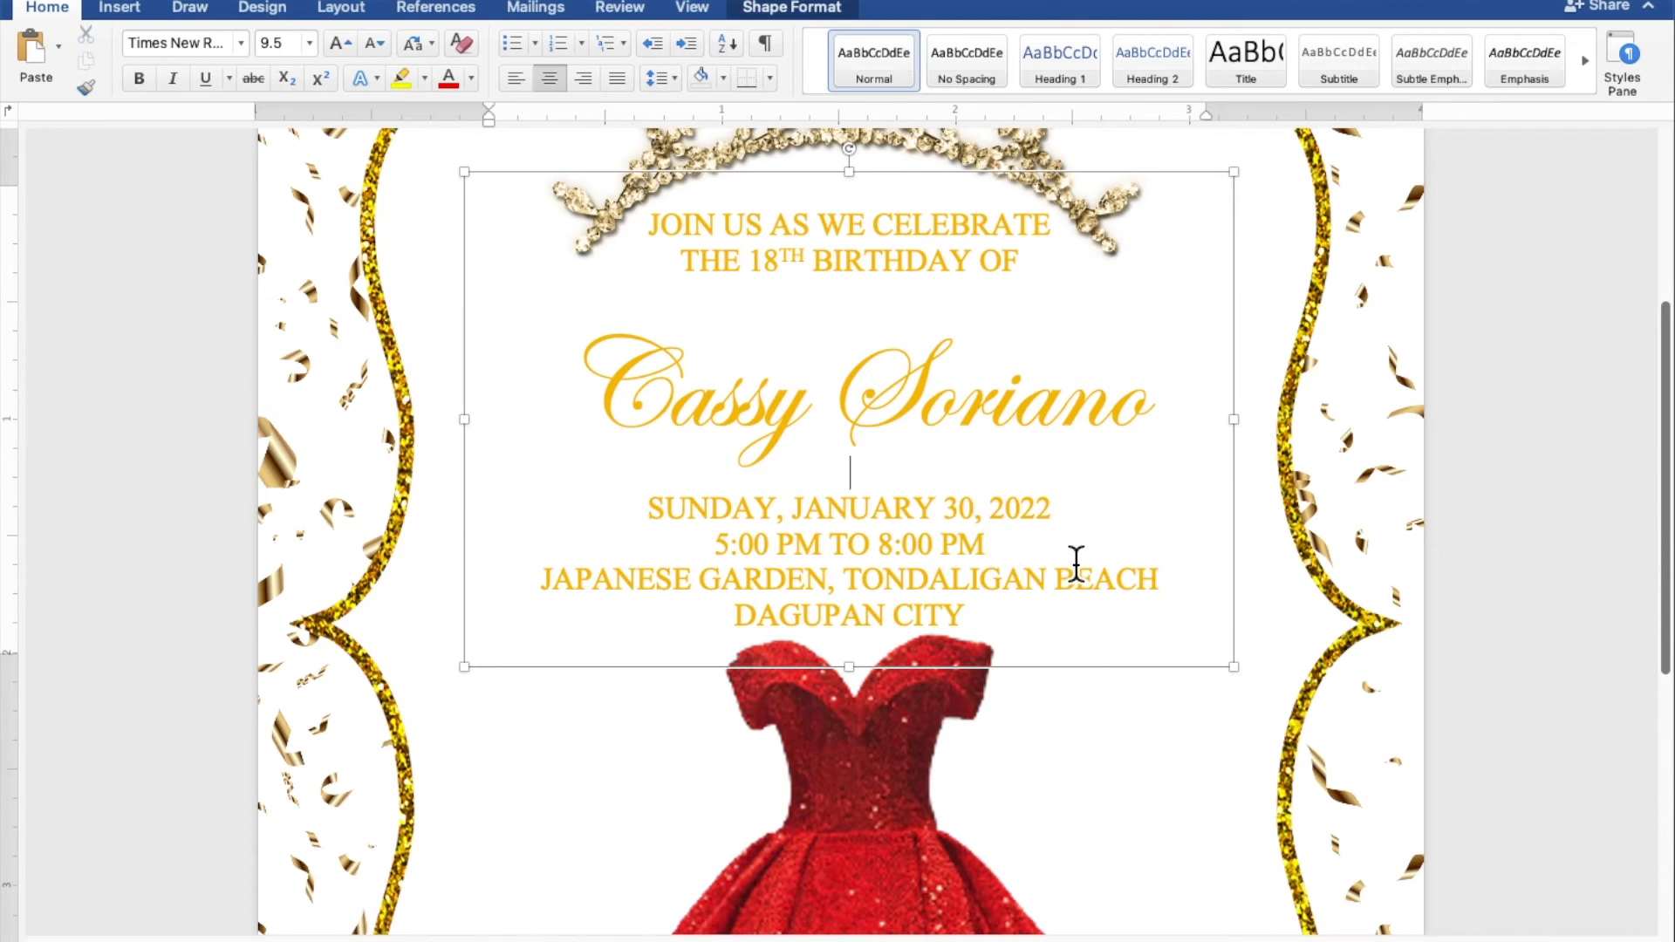
# Step: Delete the blank line above the date and nudge the name box up and slightly left
pyautogui.press('BackSpace')
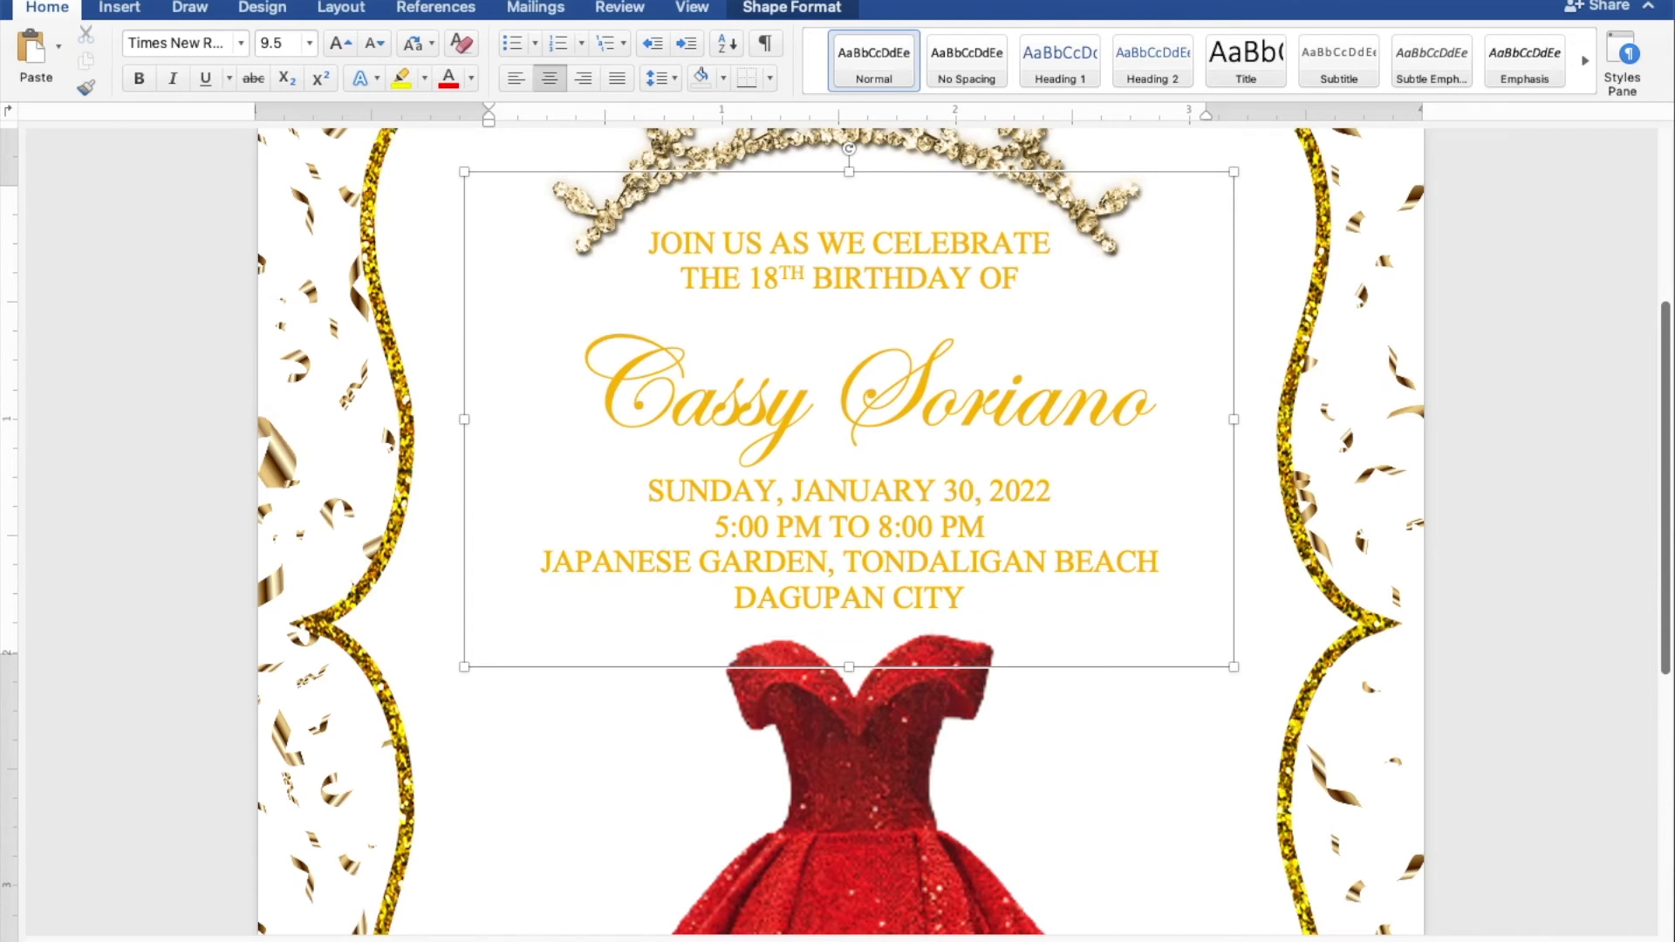
pyautogui.click(967, 412)
pyautogui.press('Up')
pyautogui.press('Up')
pyautogui.press('Up')
pyautogui.press('Up')
pyautogui.press('Up')
pyautogui.press('Up')
pyautogui.press('Up')
pyautogui.press('Up')
pyautogui.press('Left')
pyautogui.press('Left')
pyautogui.press('Left')
pyautogui.press('Up')
pyautogui.press('Up')
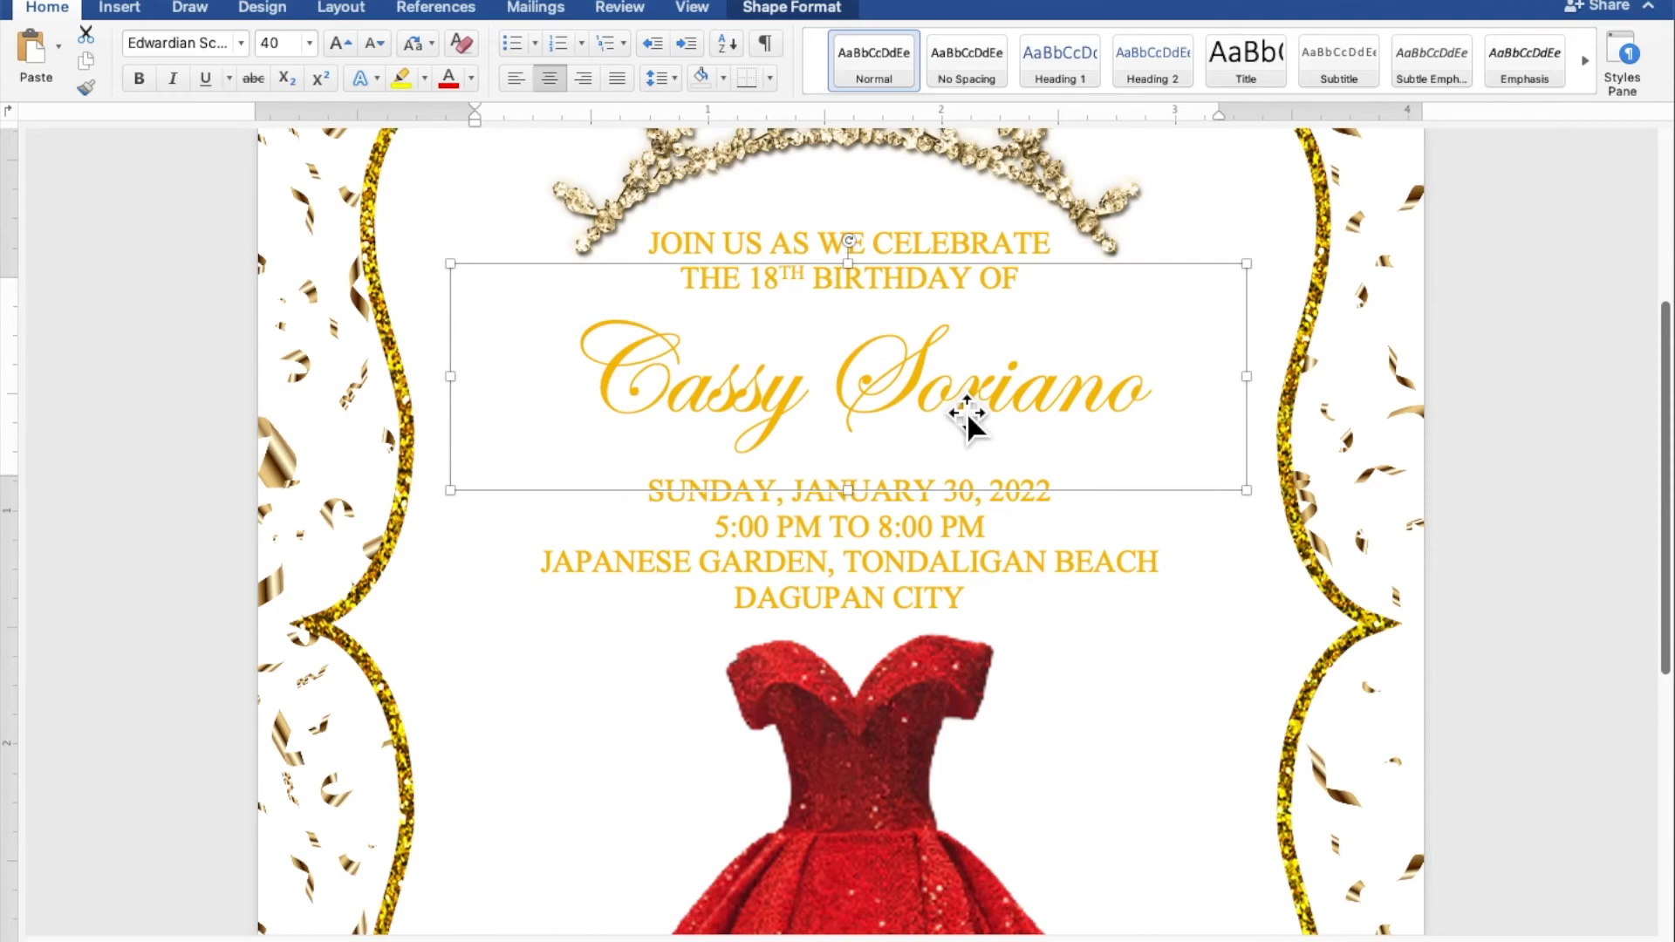
pyautogui.press('Up')
pyautogui.press('Up')
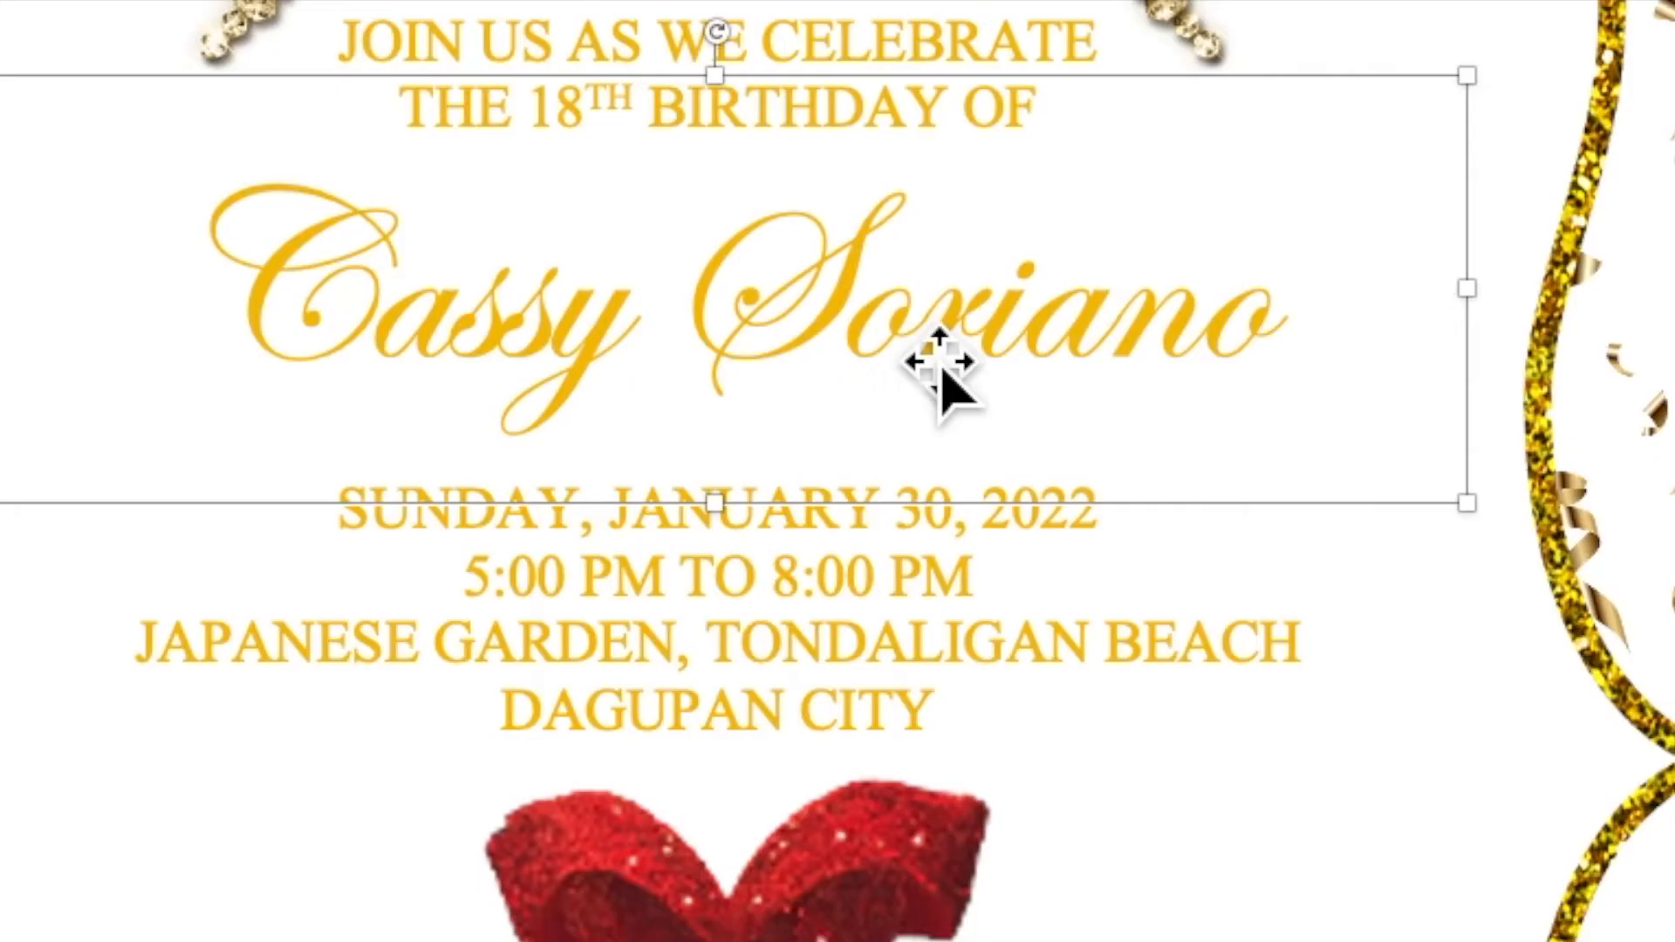
# Step: Copy the script name box and paste a duplicate of it
pyautogui.rightClick(963, 408)
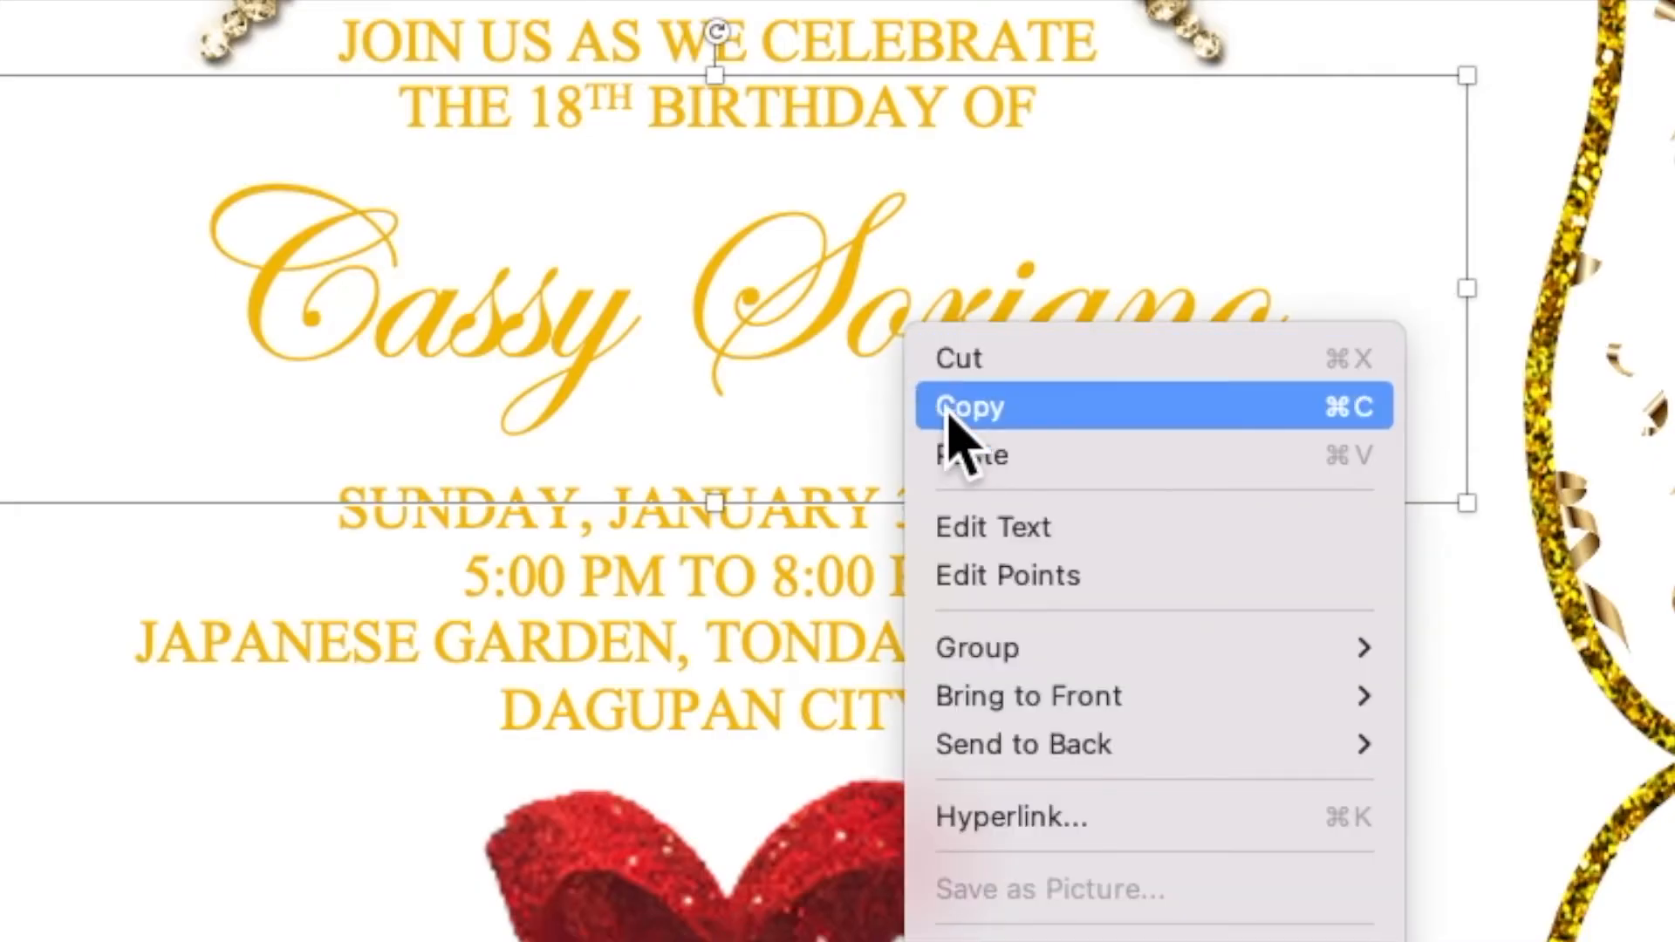
pyautogui.click(949, 408)
pyautogui.rightClick(933, 336)
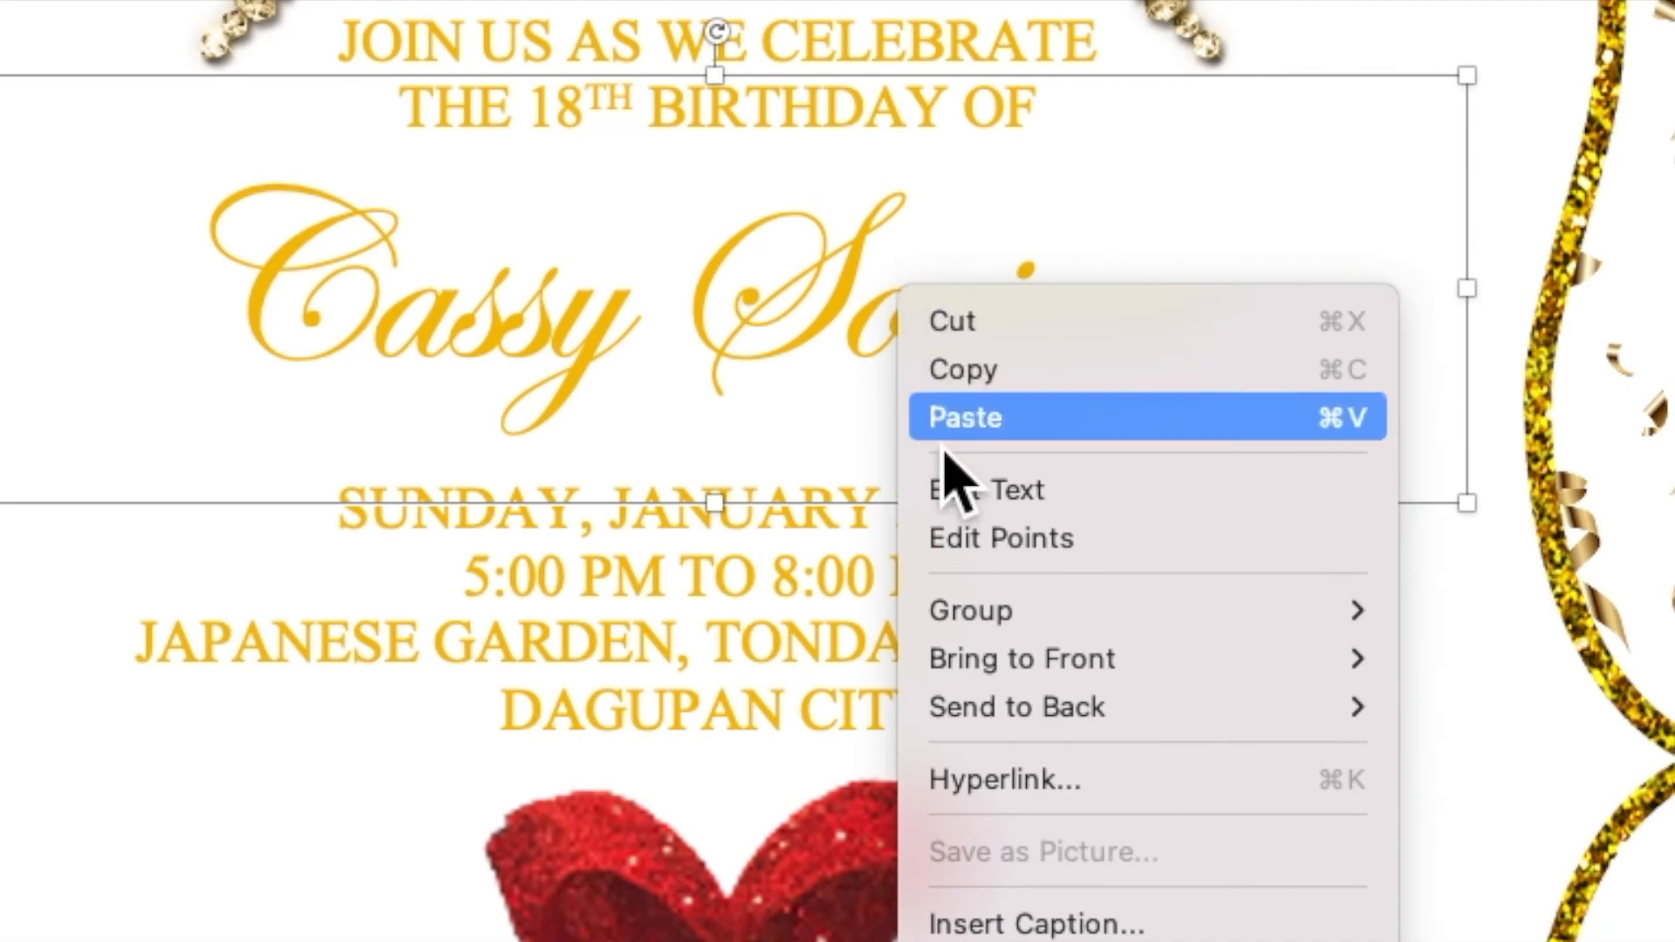
pyautogui.click(945, 419)
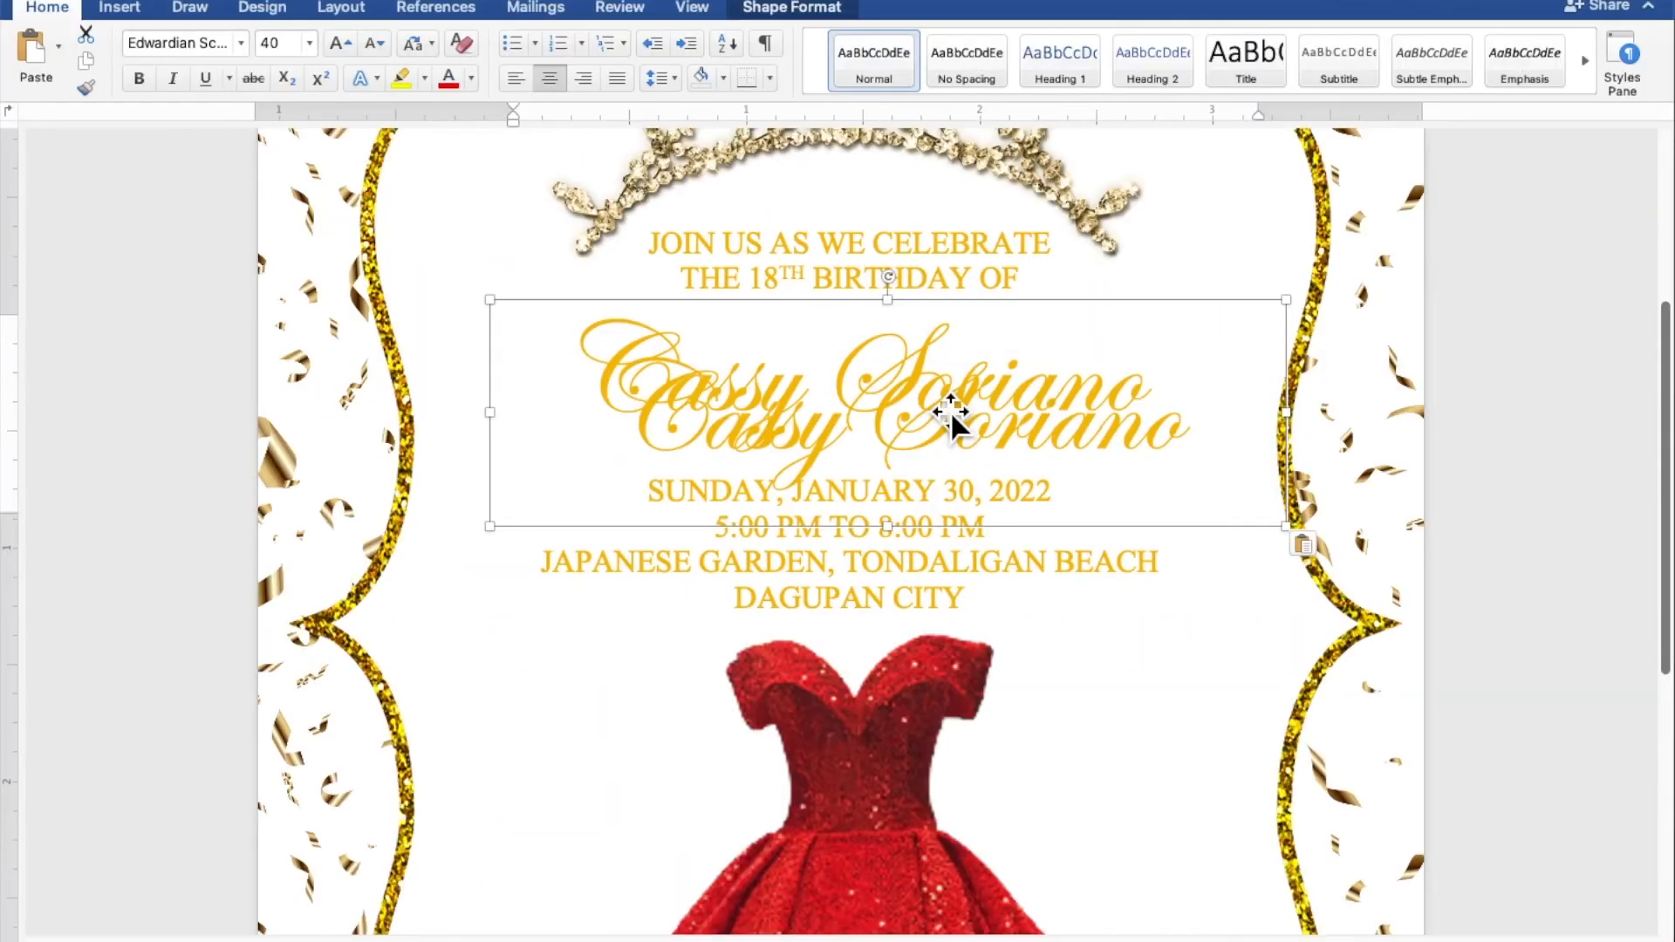
# Step: Move the pasted name box onto the red gown and replace its text with 'eighteen'
pyautogui.moveTo(914, 380); pyautogui.dragTo(910, 767)
pyautogui.moveTo(952, 626); pyautogui.dragTo(927, 792)
pyautogui.scroll(-4, 929, 793)
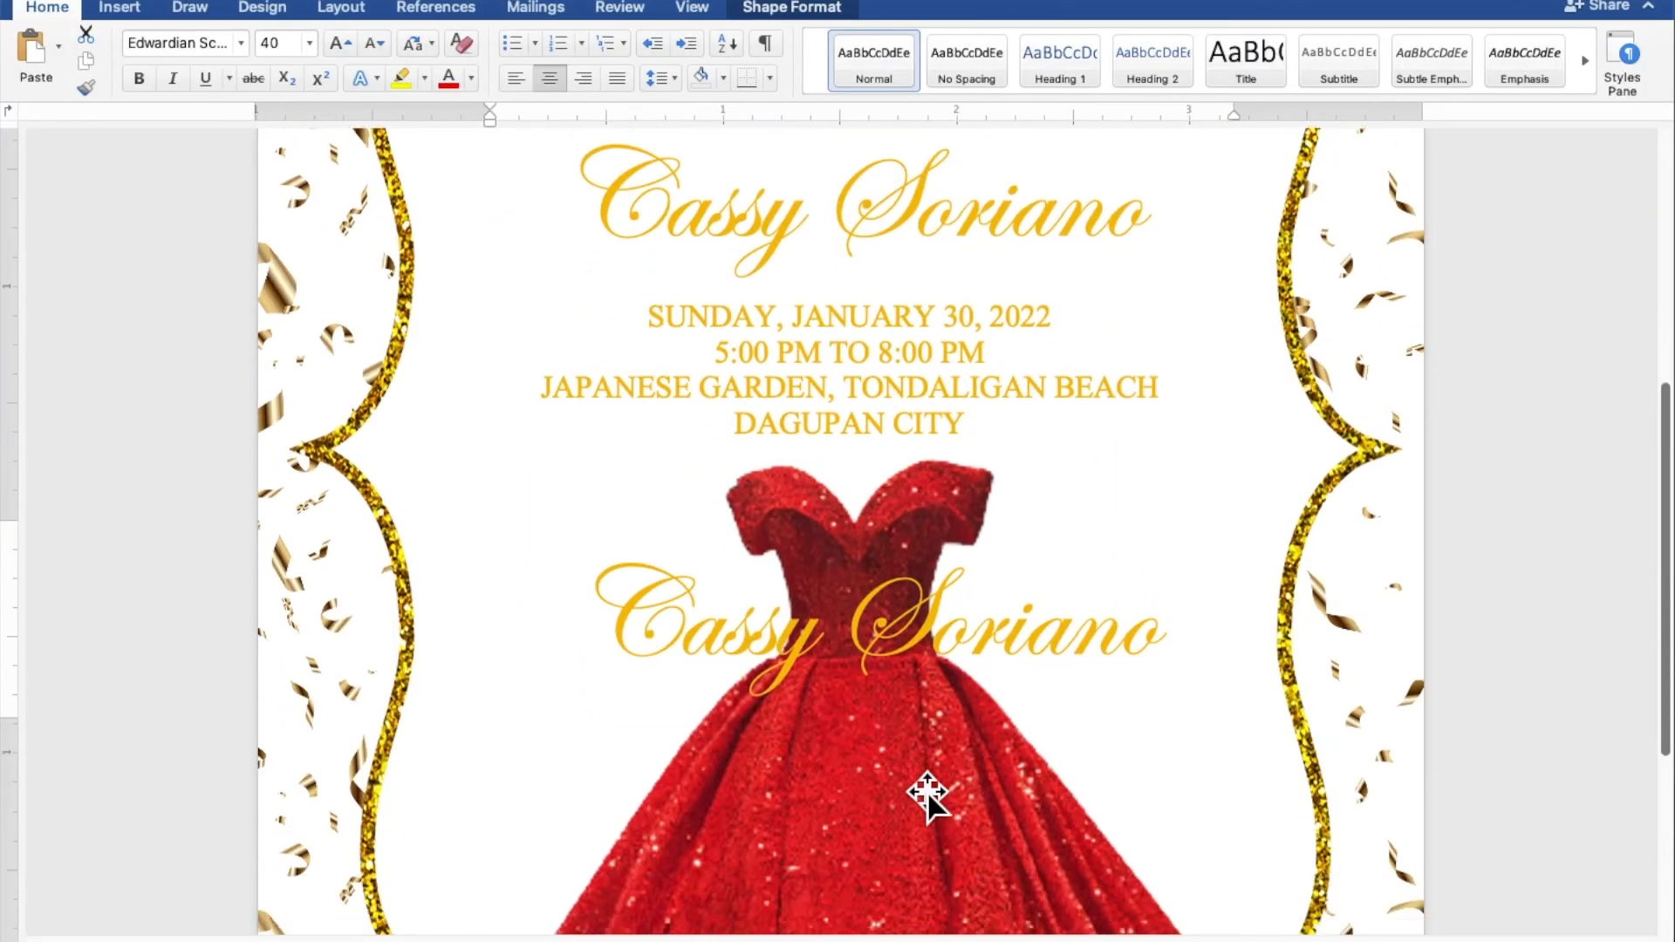
pyautogui.scroll(-5, 928, 793)
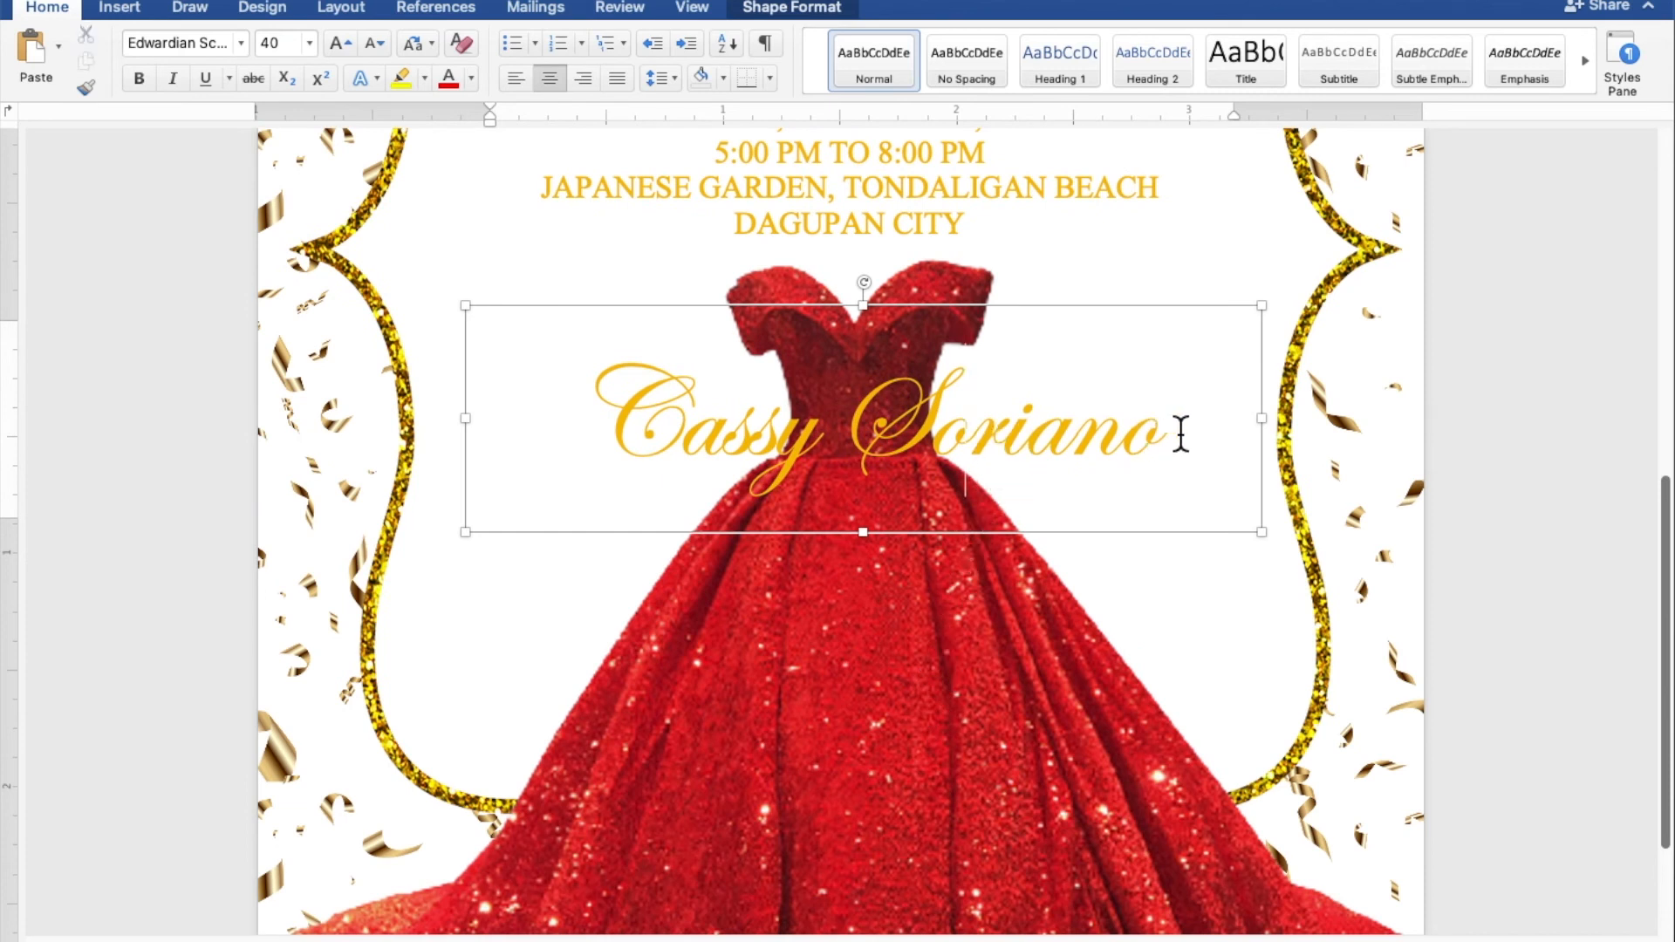
pyautogui.moveTo(1181, 433); pyautogui.dragTo(731, 469)
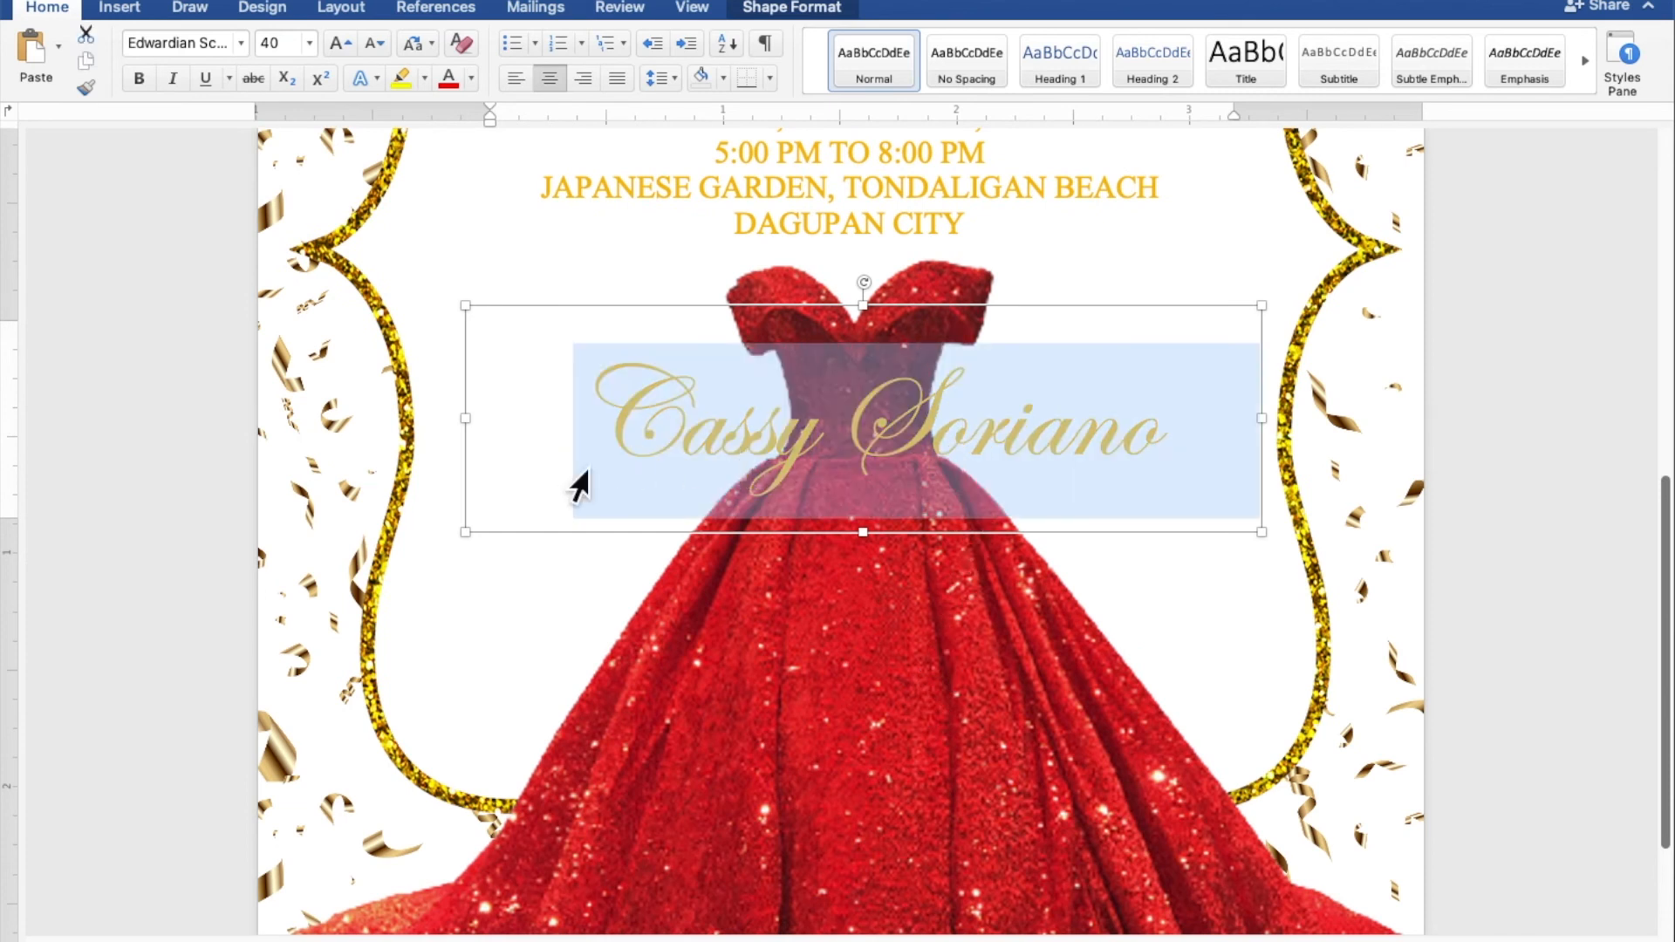
pyautogui.write('eighteen')
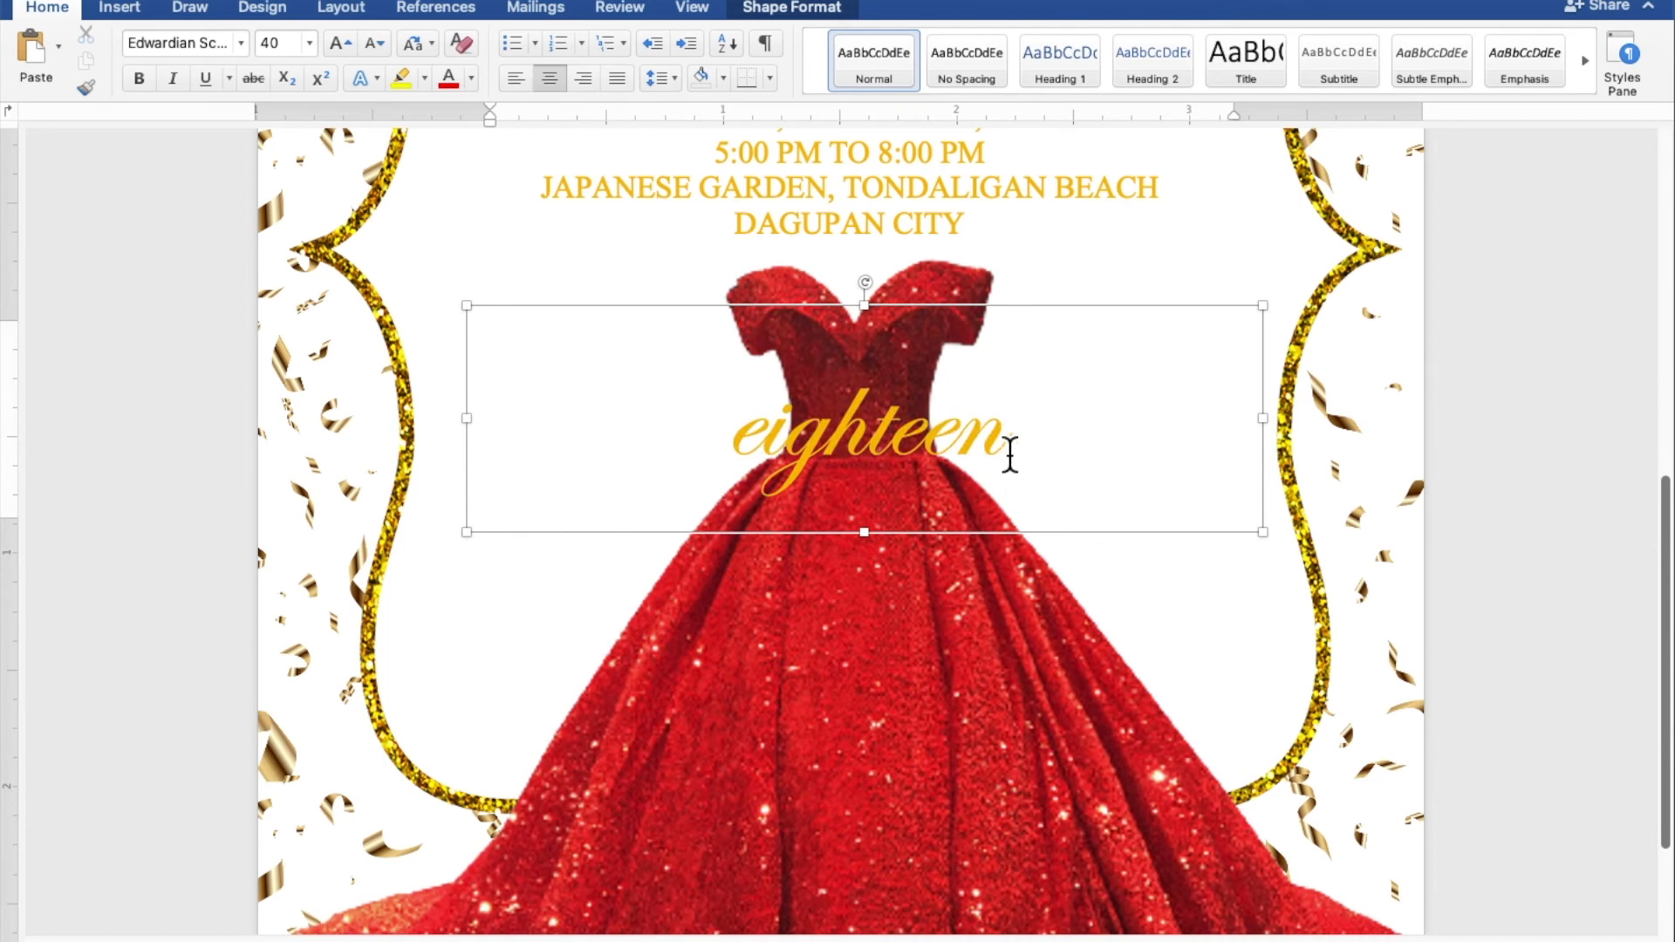
# Step: Set 'eighteen' to 100 pt and stretch its box taller so it shows fully
pyautogui.moveTo(1082, 439); pyautogui.dragTo(735, 457)
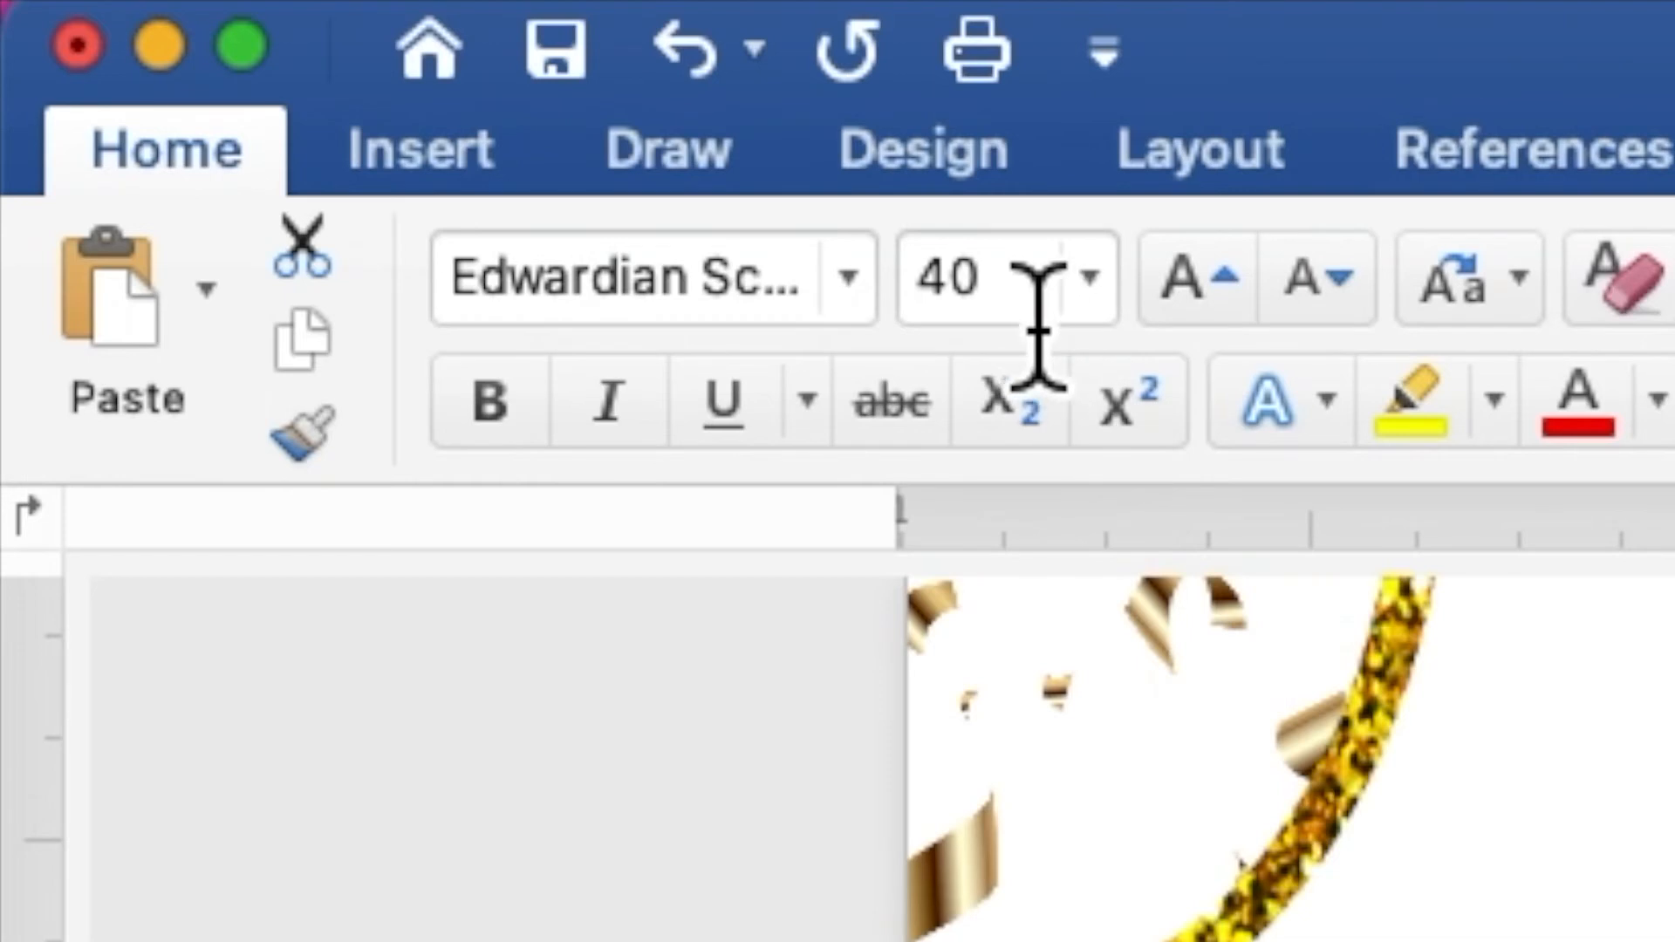
pyautogui.click(272, 44)
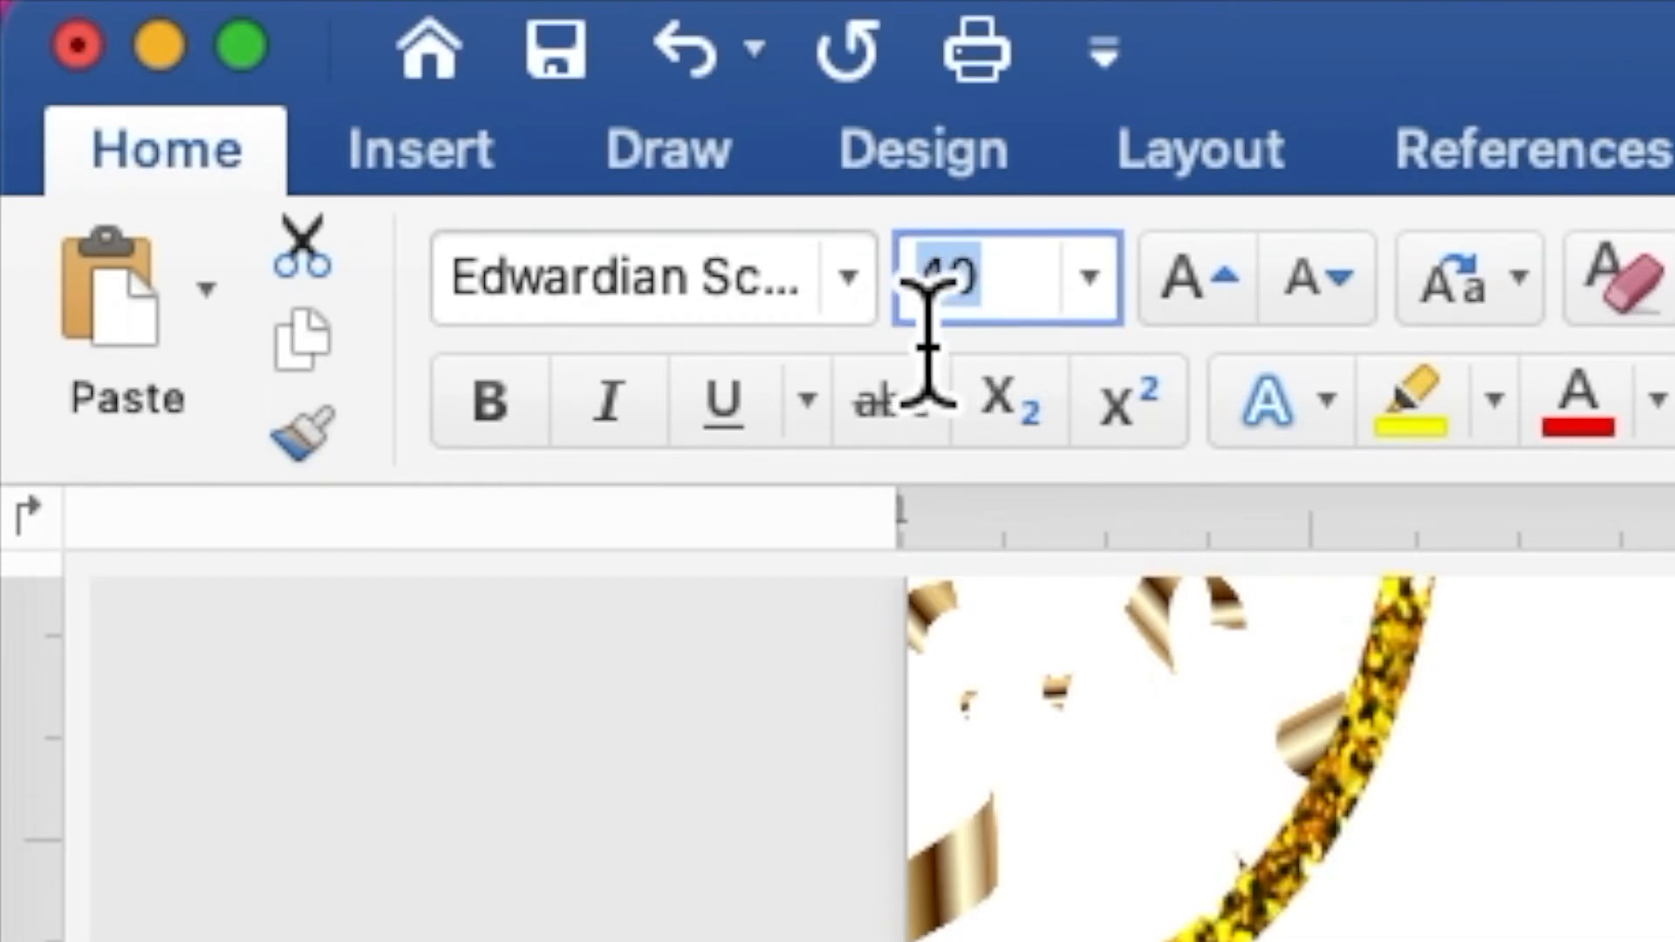
pyautogui.write('100')
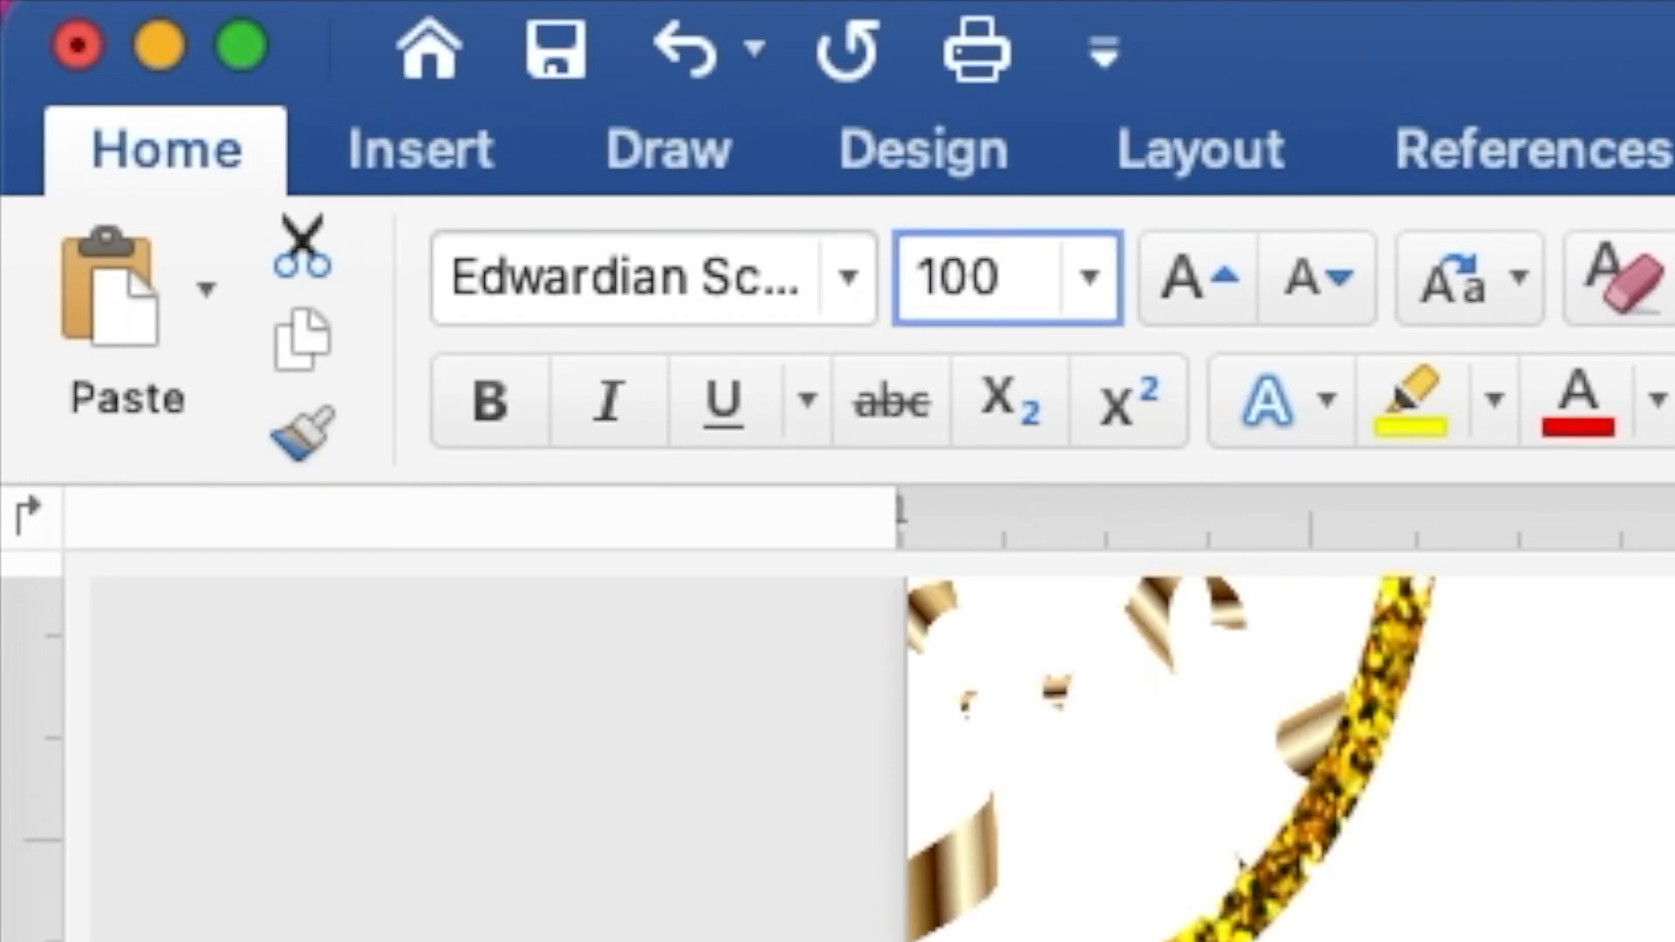
pyautogui.press('Return')
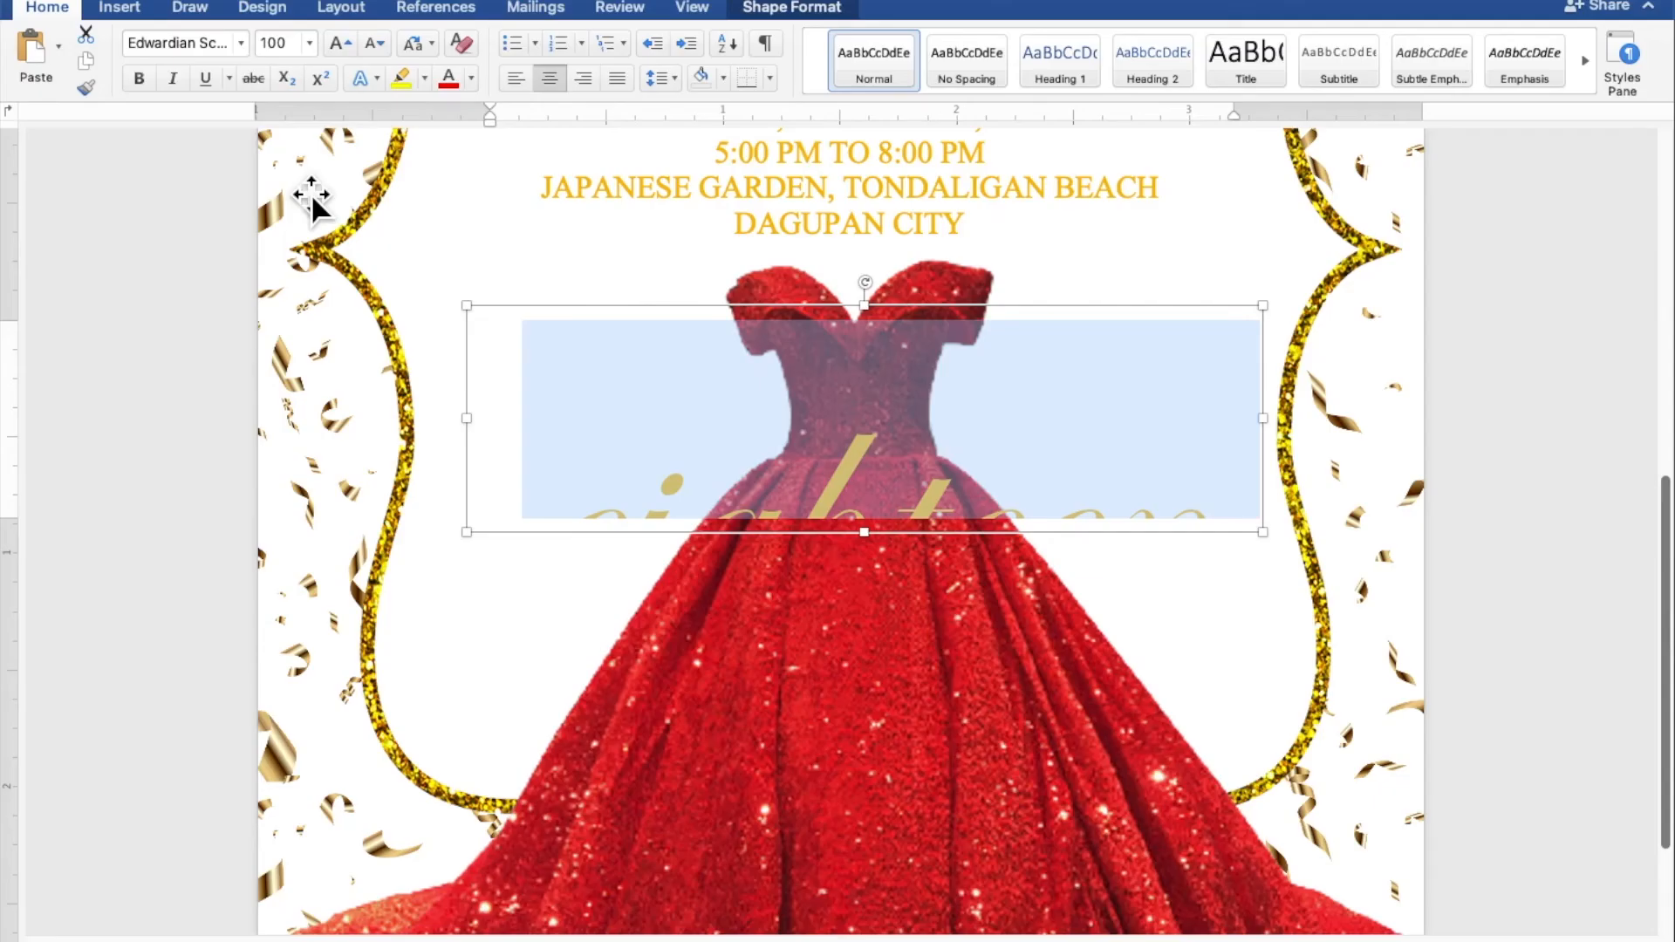
pyautogui.moveTo(874, 550); pyautogui.dragTo(868, 756)
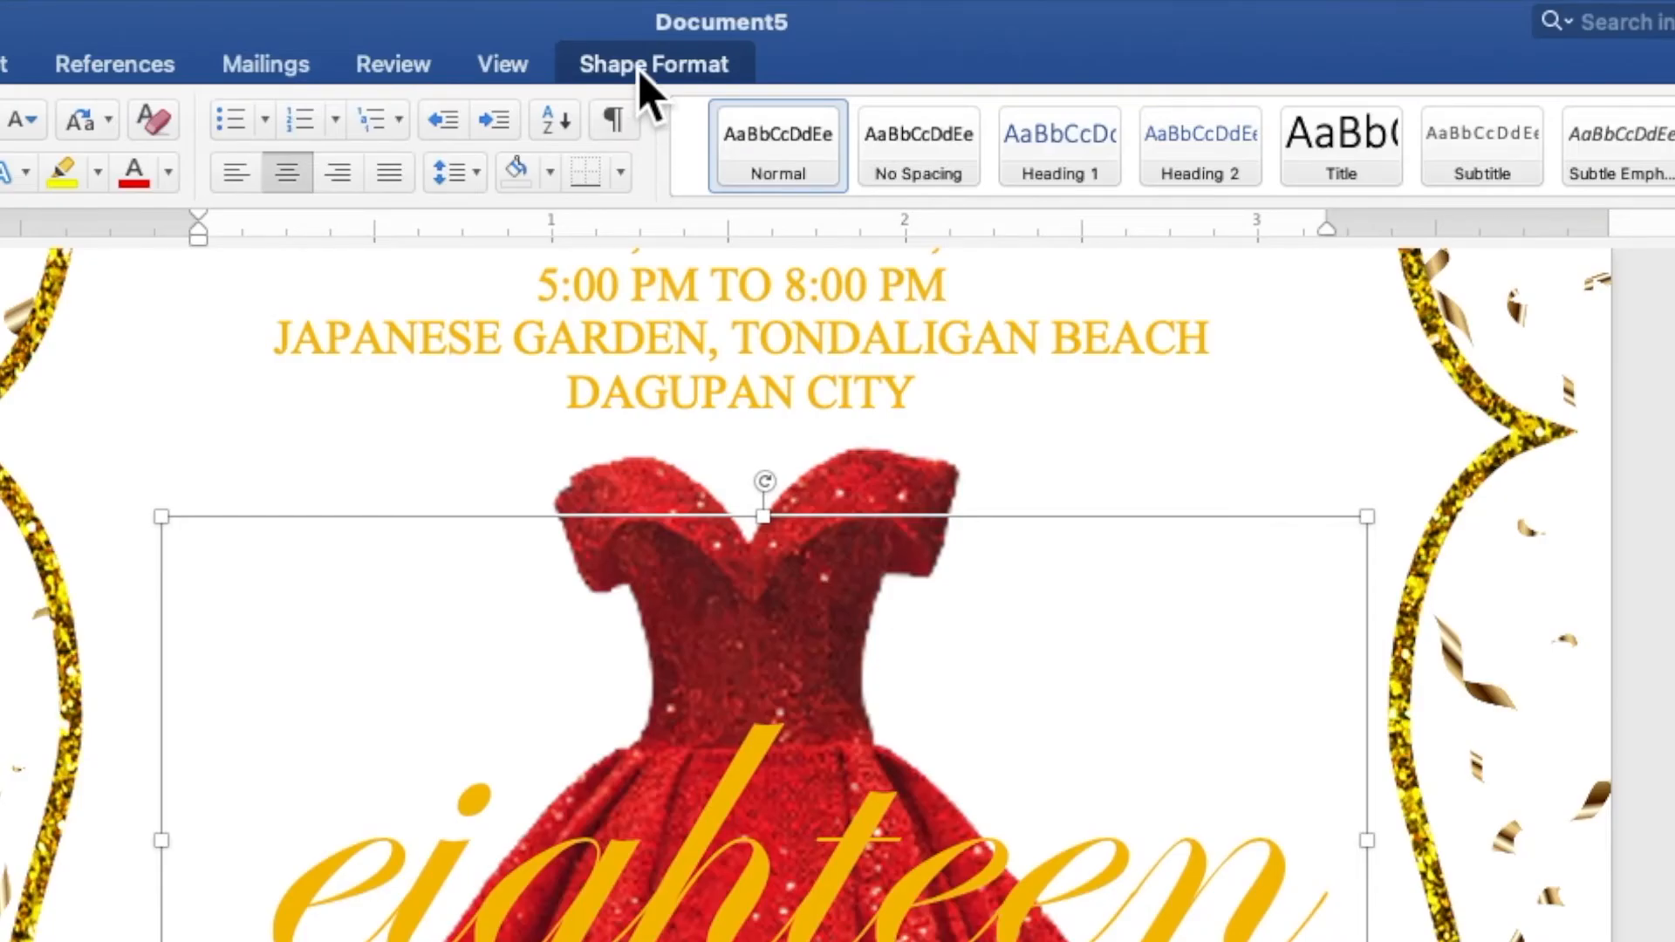
# Step: Give 'eighteen' a white text fill, a coloured text outline and an orange glow
pyautogui.click(643, 65)
pyautogui.click(701, 131)
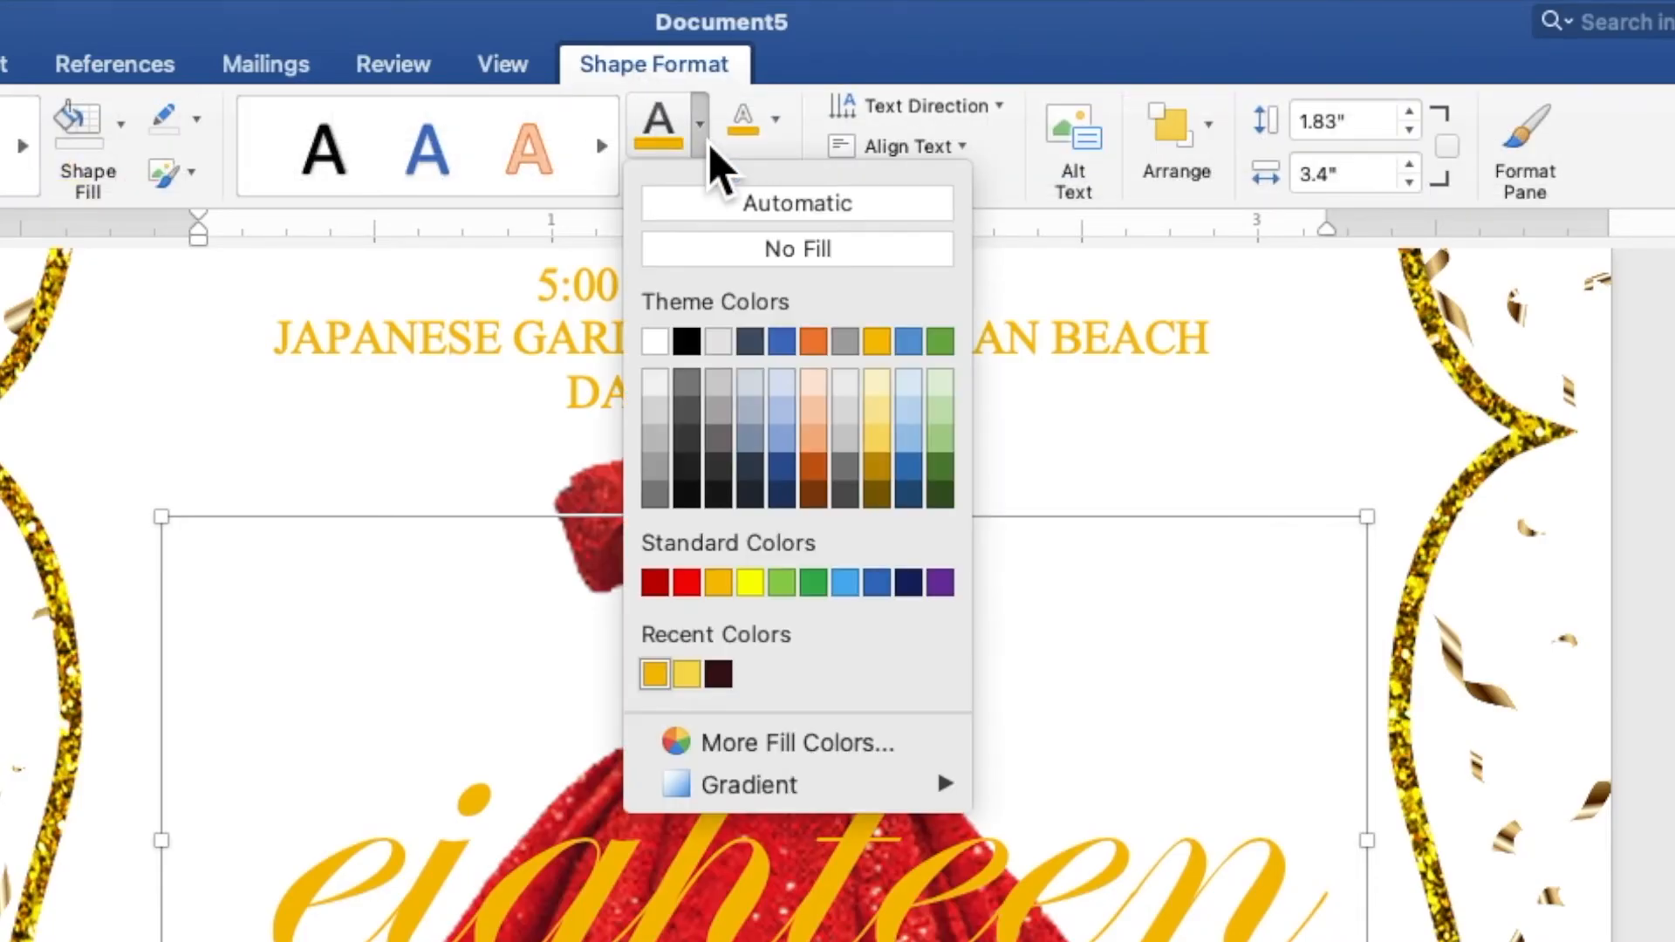
pyautogui.click(655, 341)
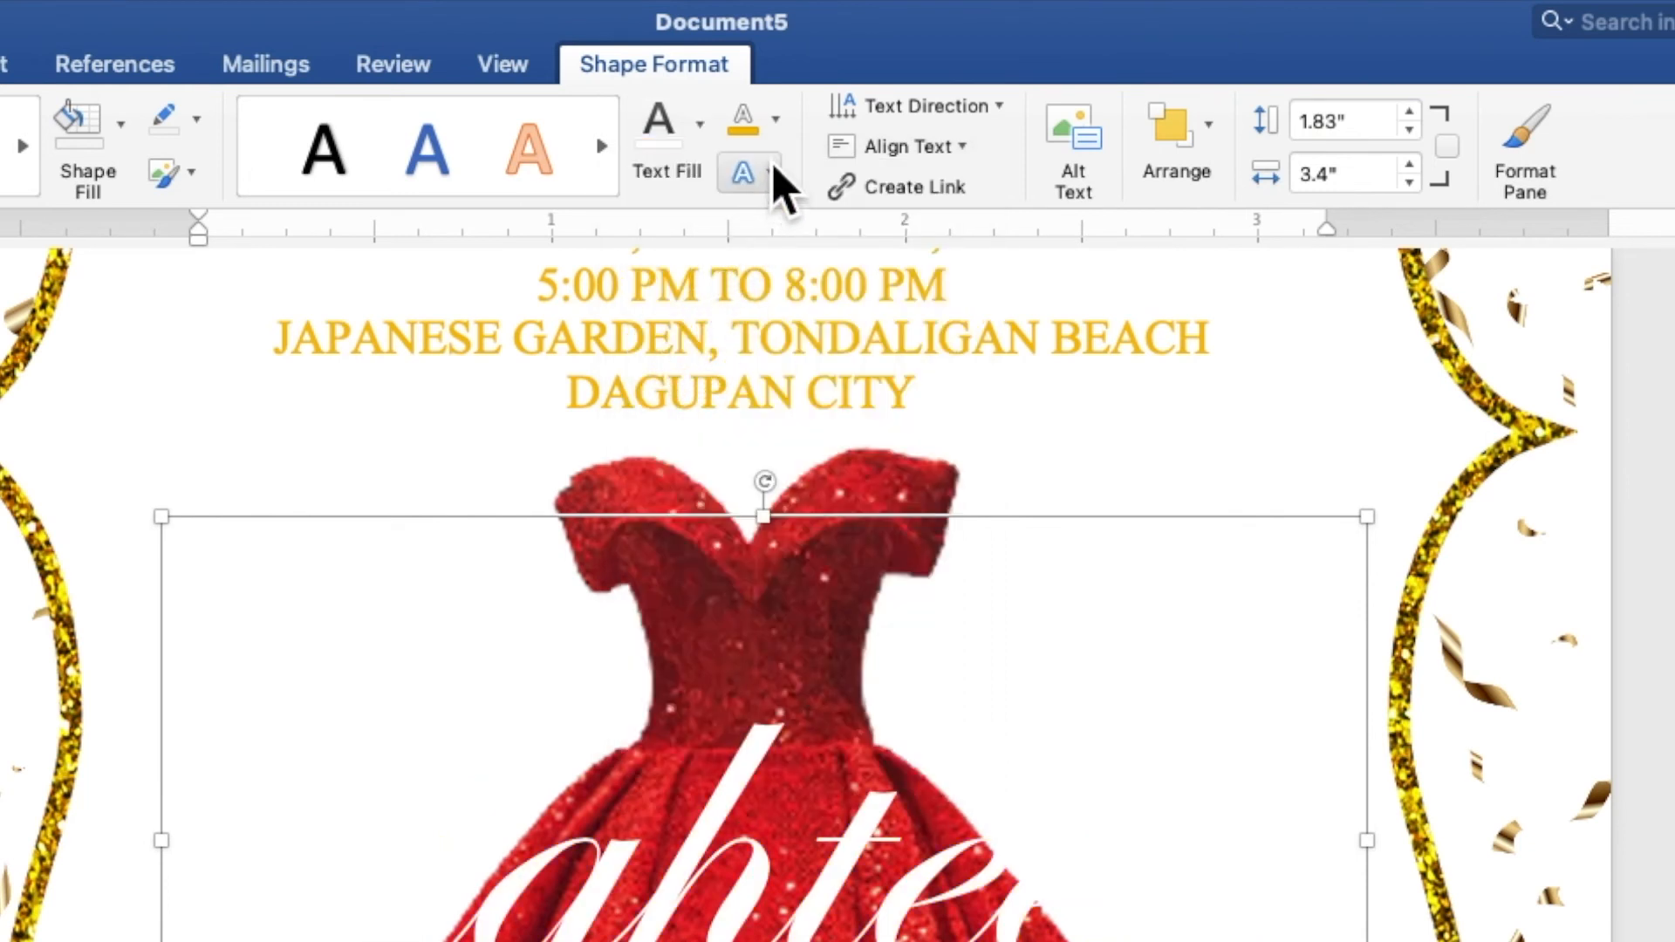
pyautogui.click(784, 130)
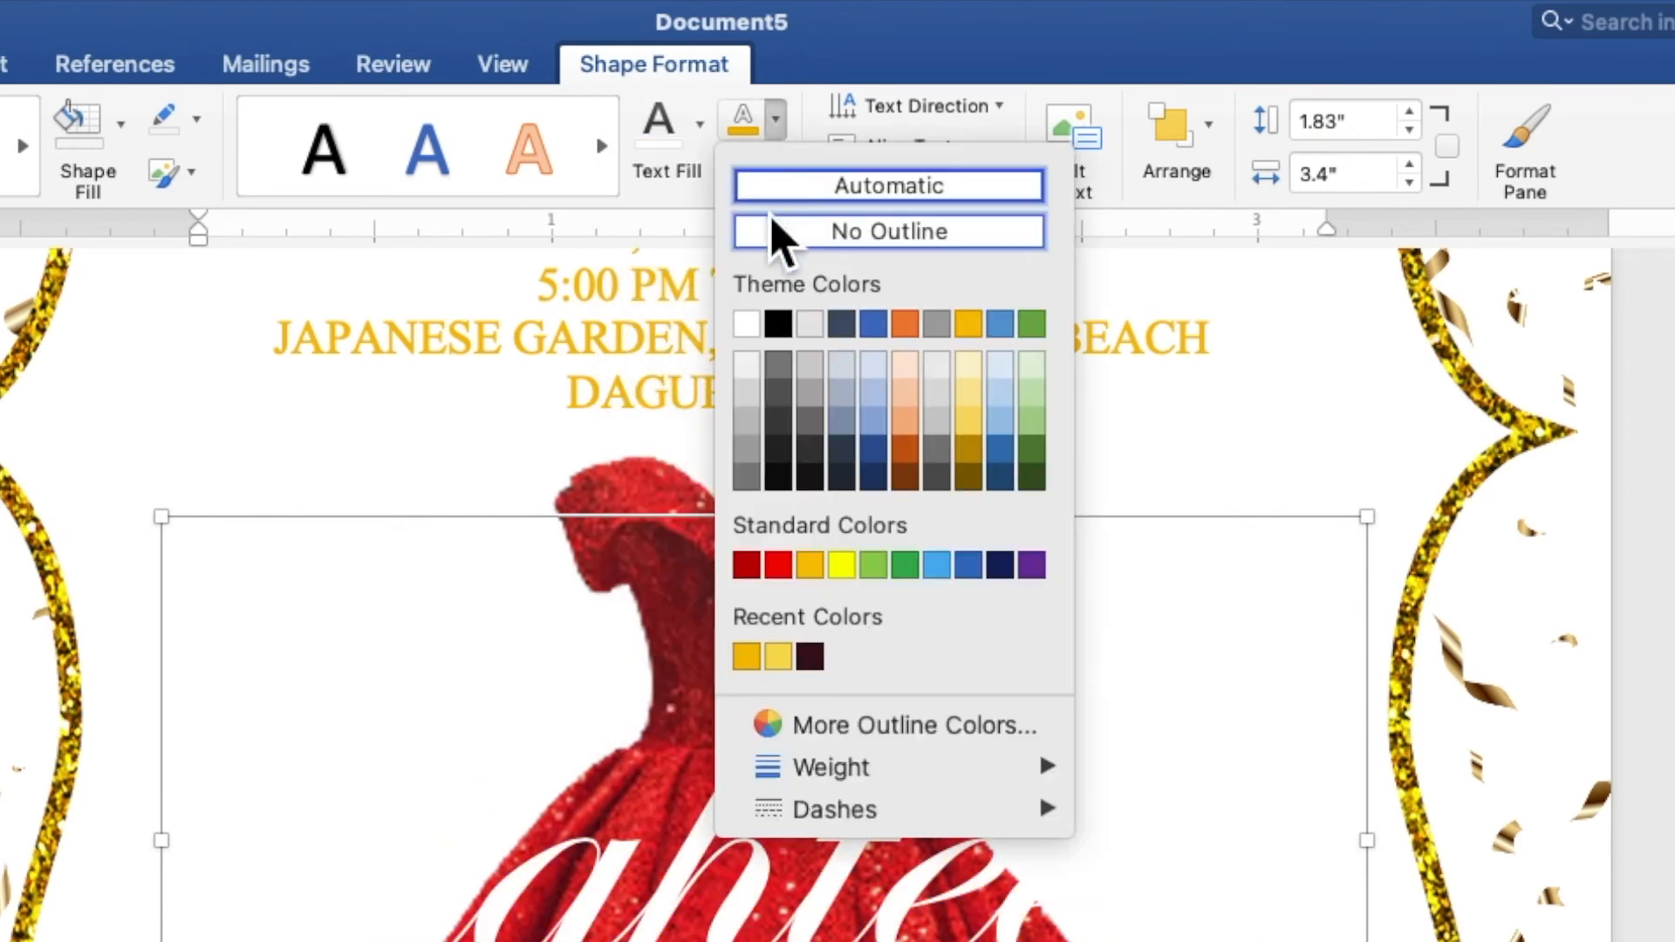
pyautogui.click(777, 366)
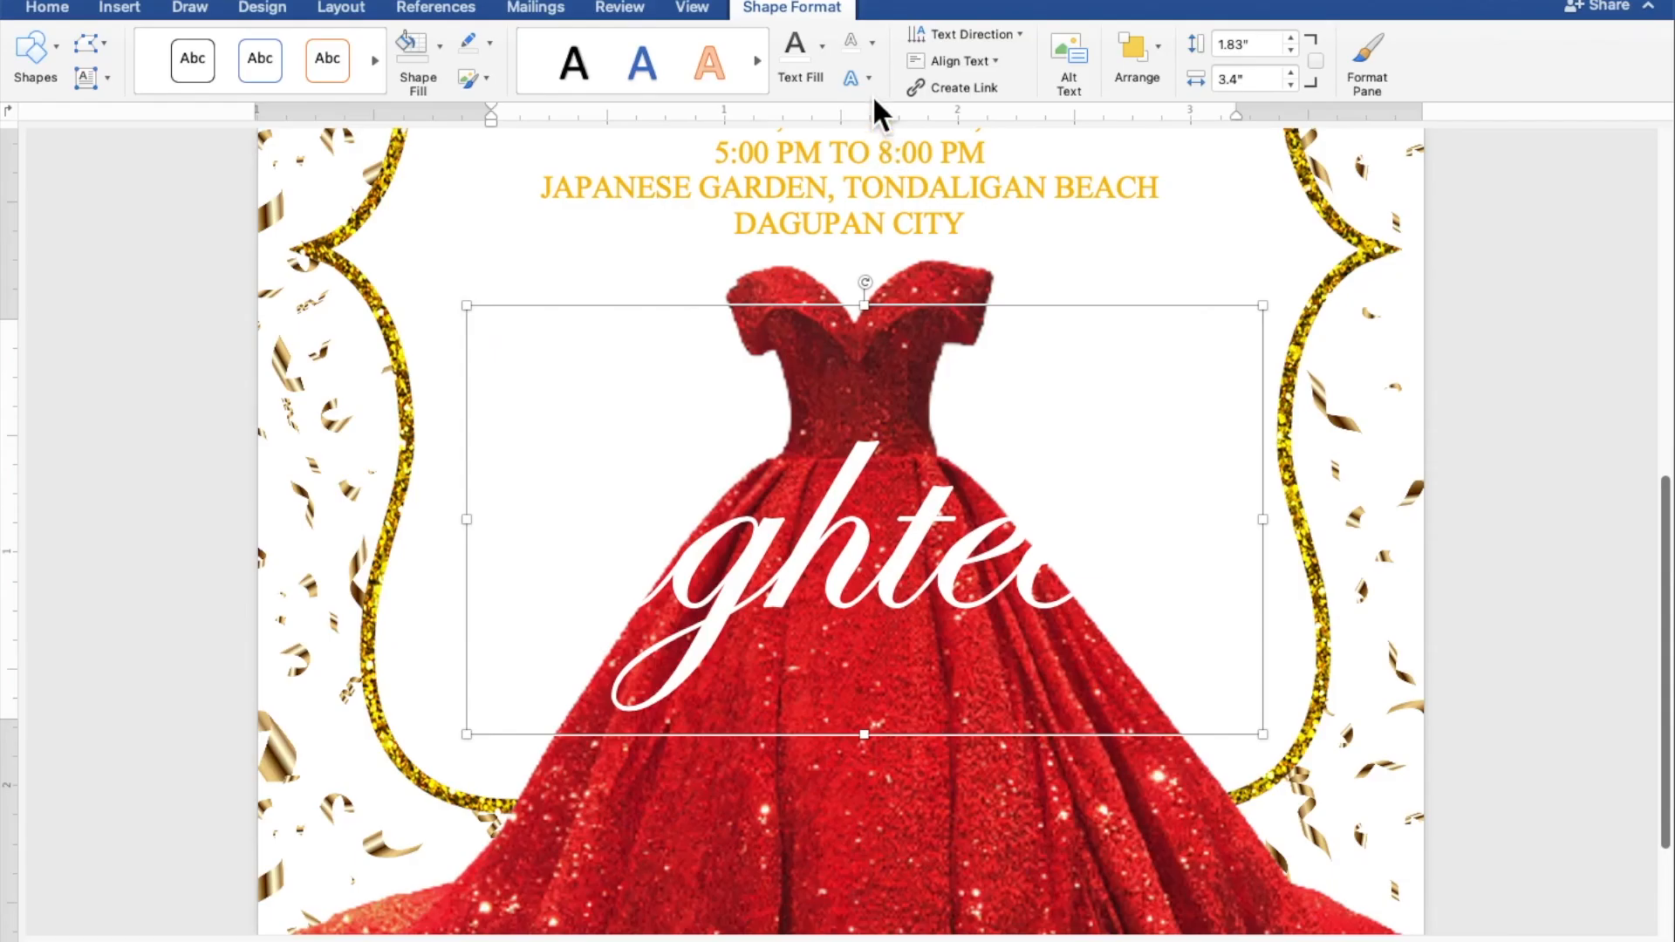
pyautogui.click(770, 172)
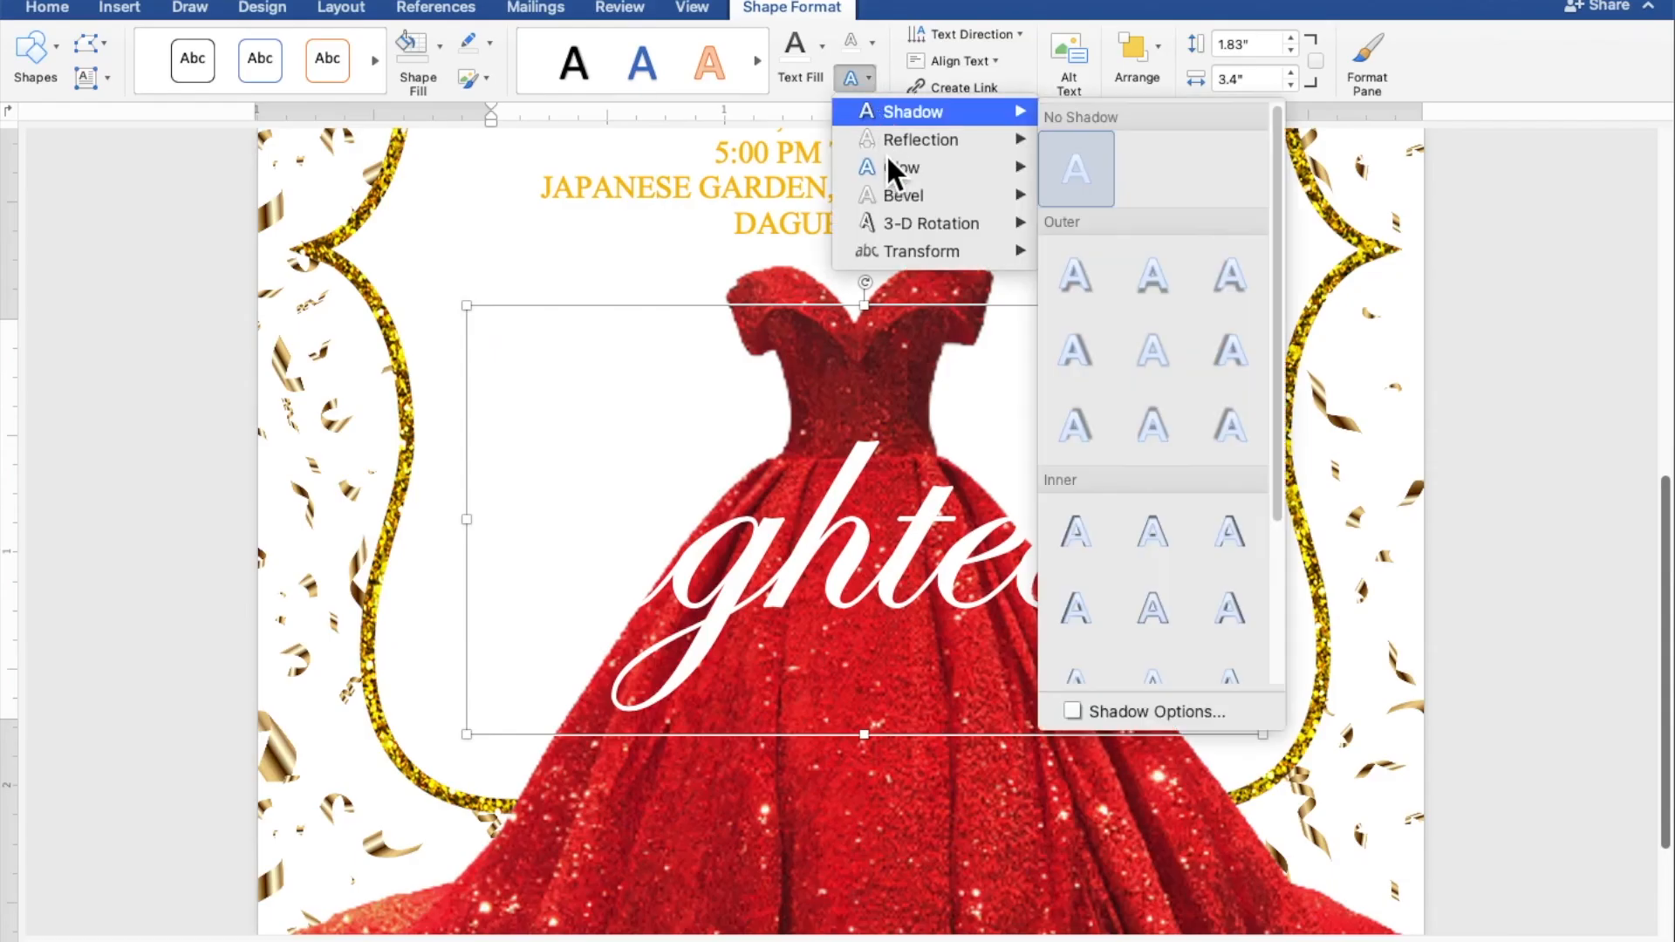
pyautogui.moveTo(889, 167)
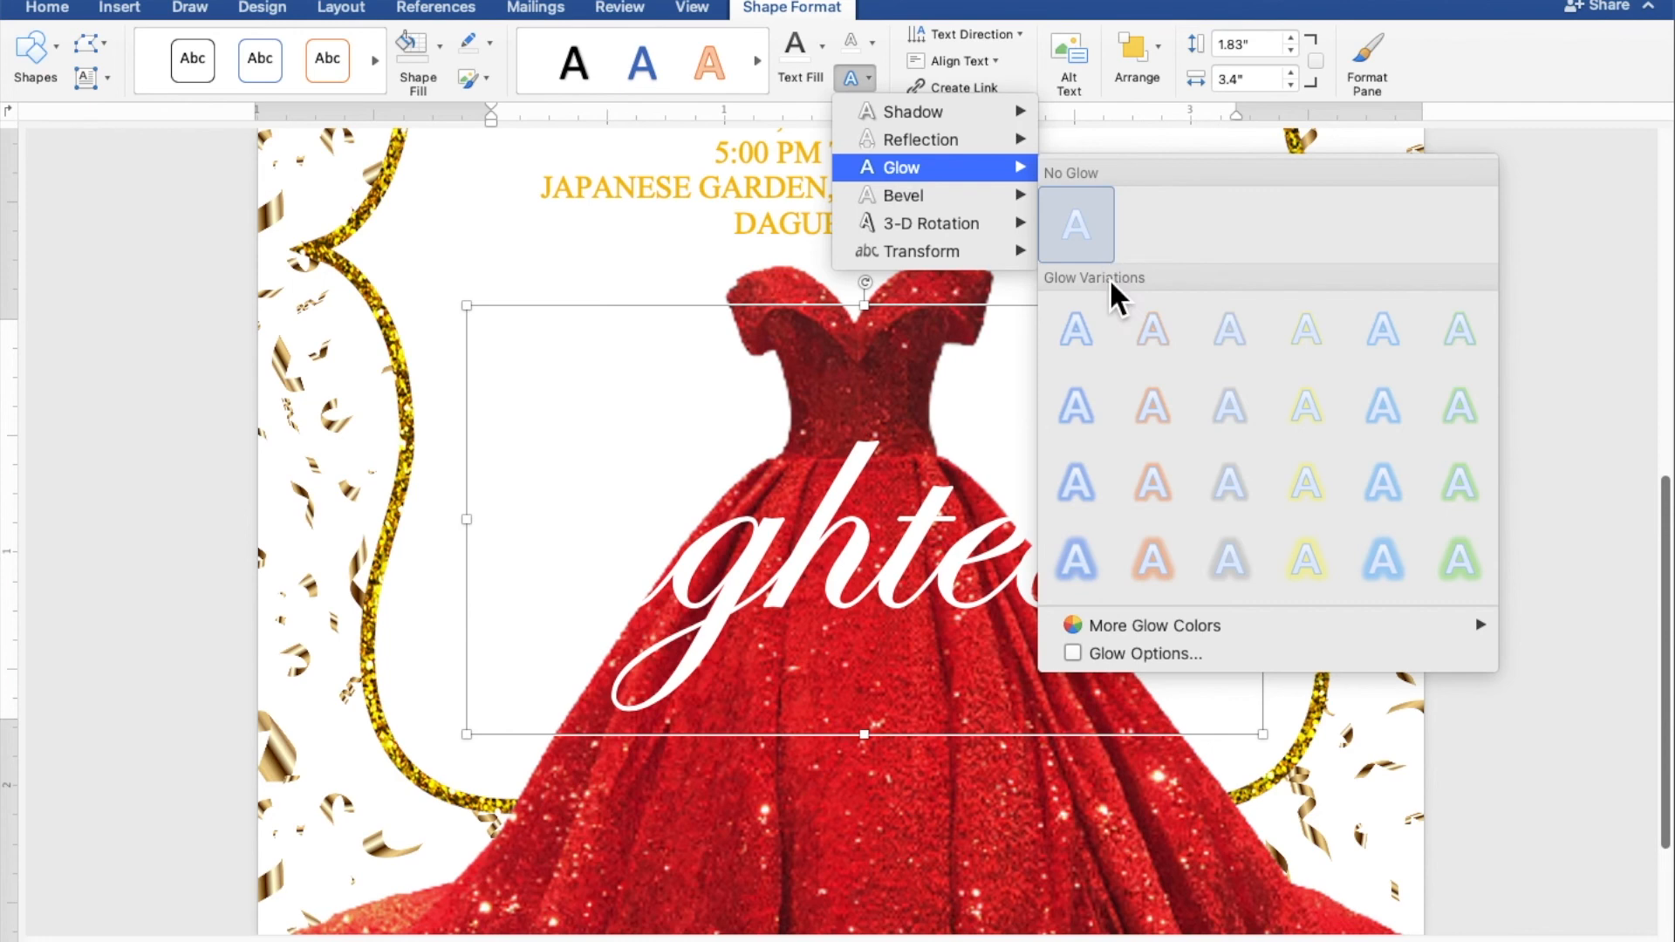
pyautogui.moveTo(1166, 618)
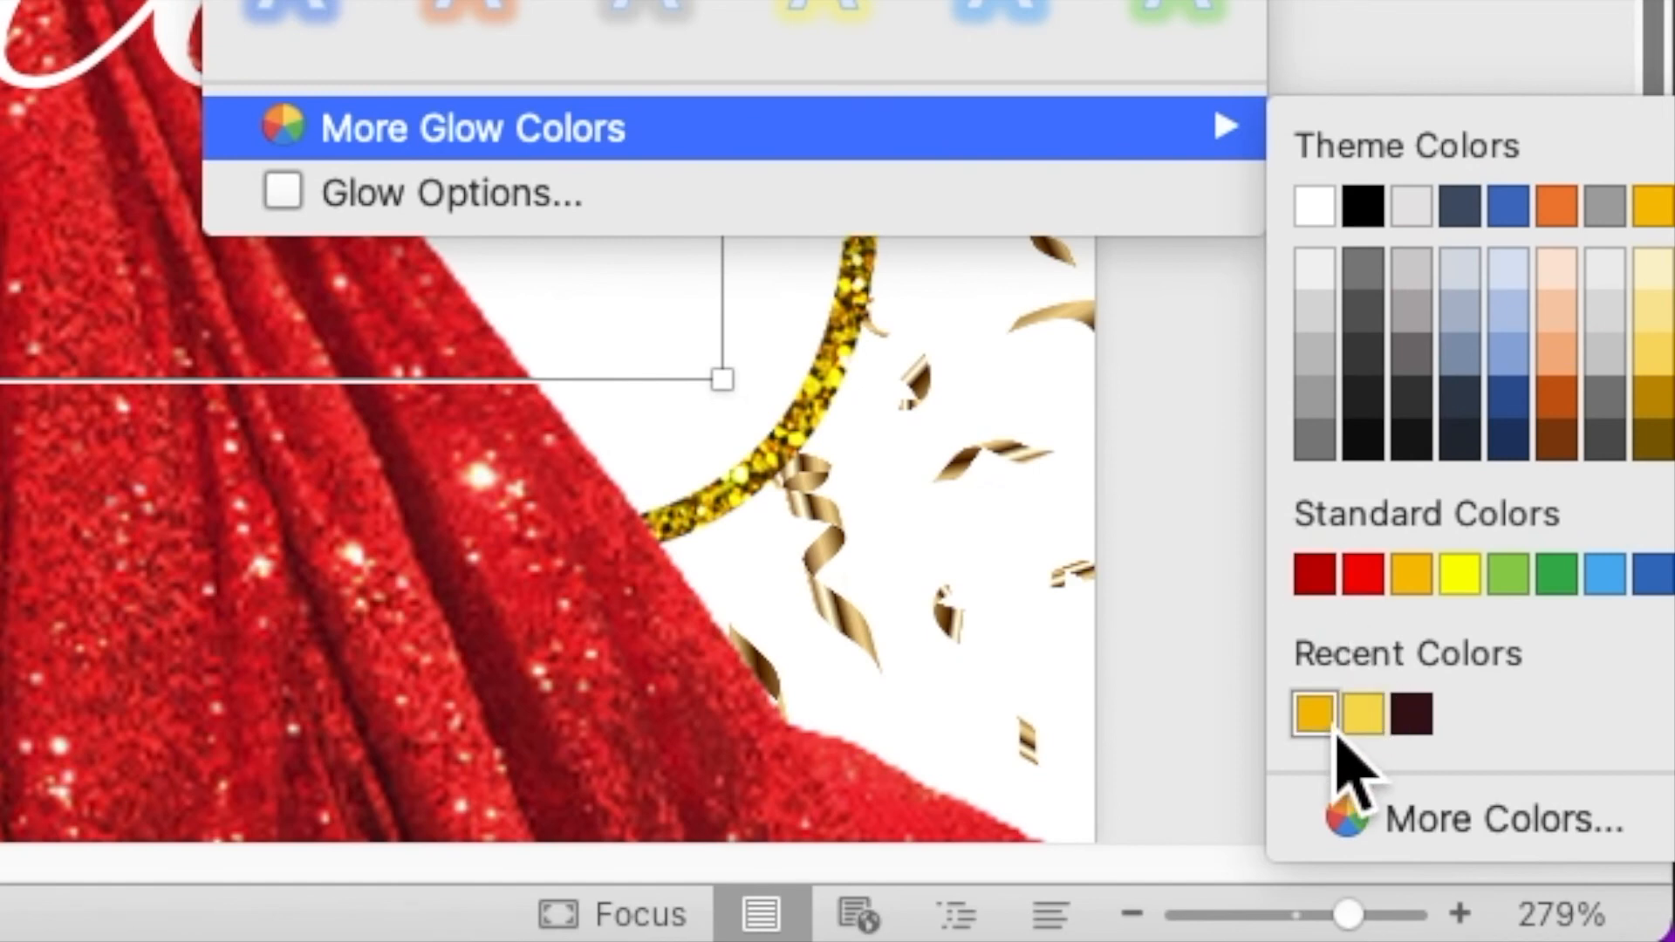
pyautogui.click(1328, 731)
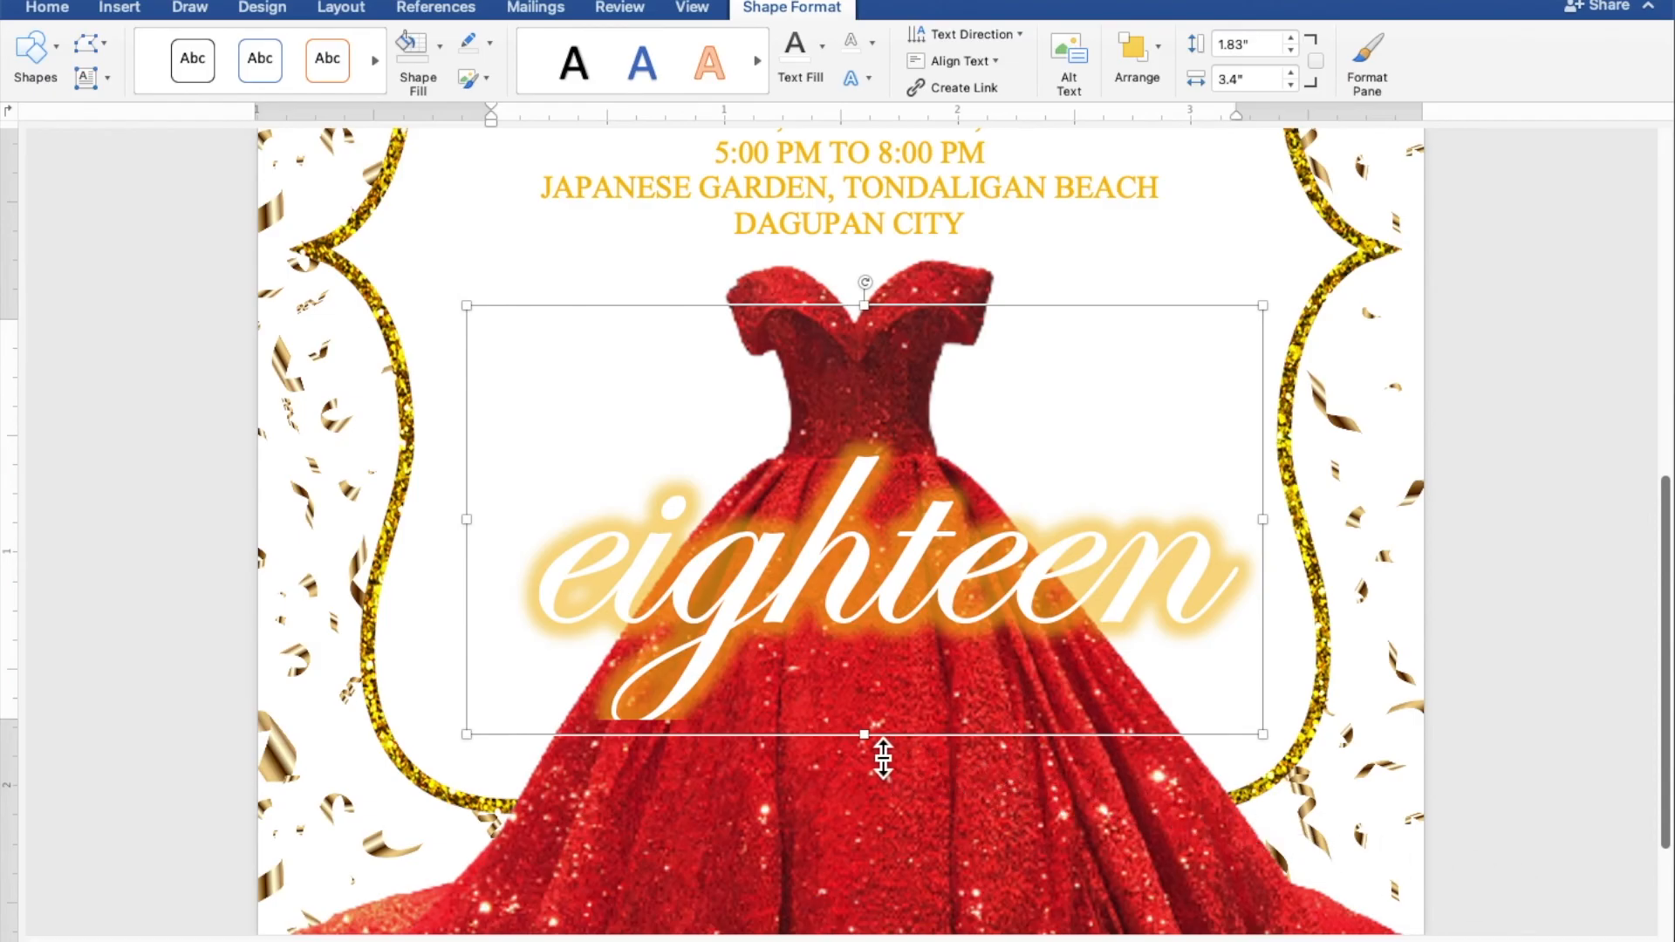
# Step: Resize the 'eighteen' box to 1.99" by 3.4" and raise it over the gown's bodice
pyautogui.moveTo(882, 758); pyautogui.dragTo(879, 788)
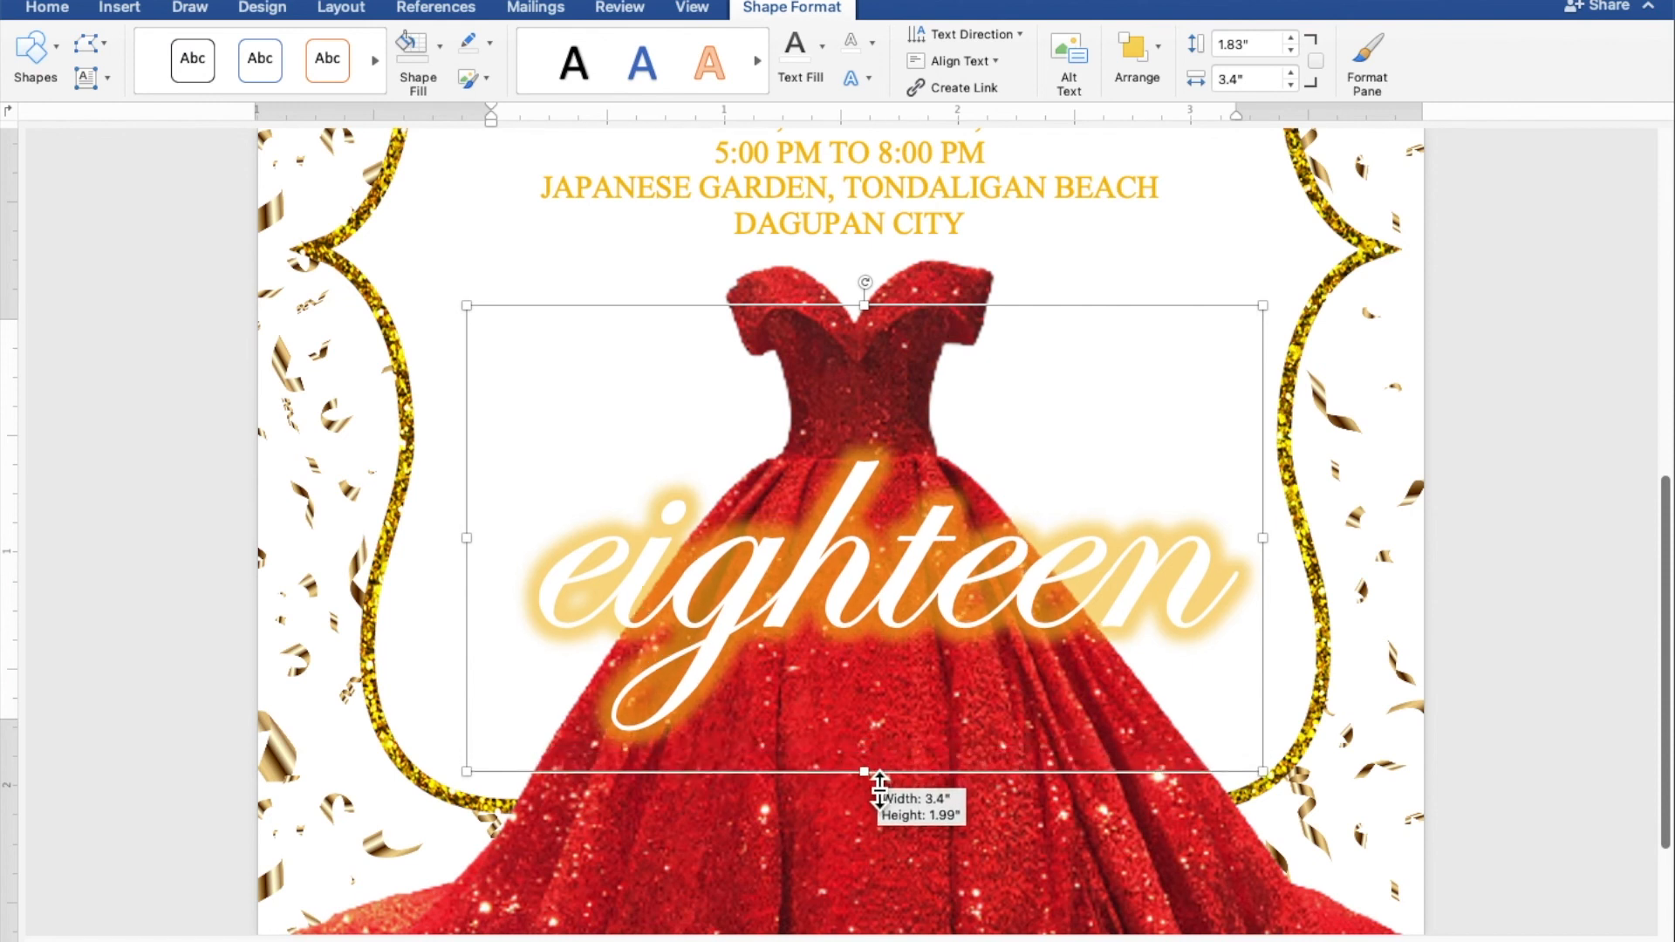
pyautogui.moveTo(855, 610); pyautogui.dragTo(843, 543)
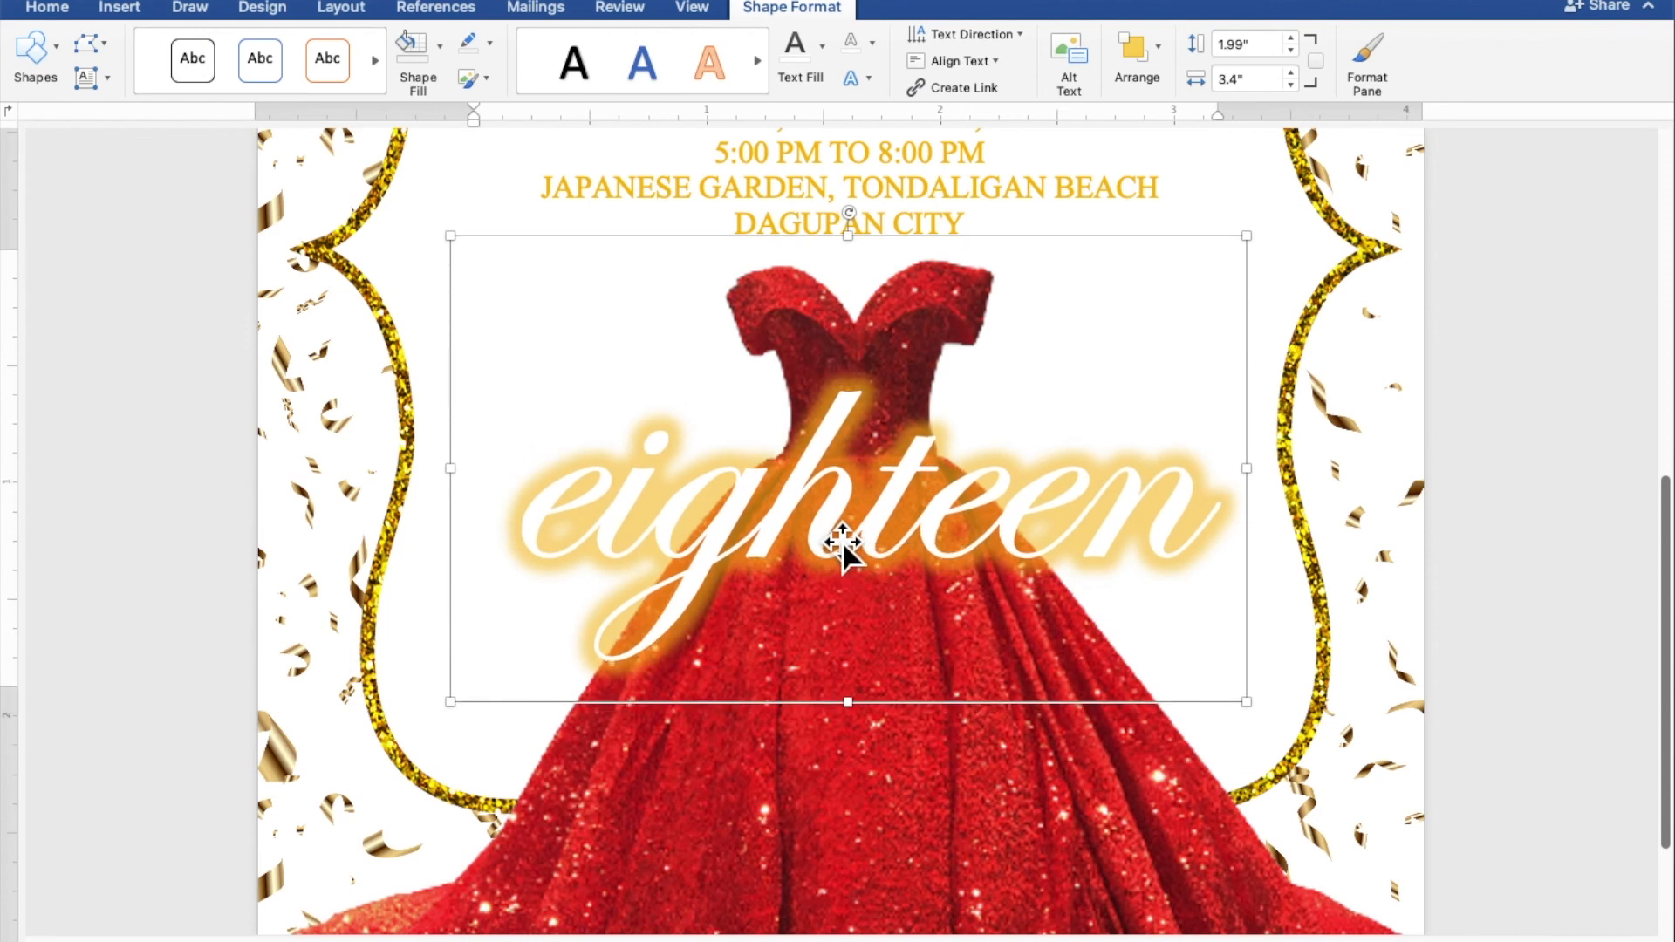
pyautogui.scroll(-1, 843, 543)
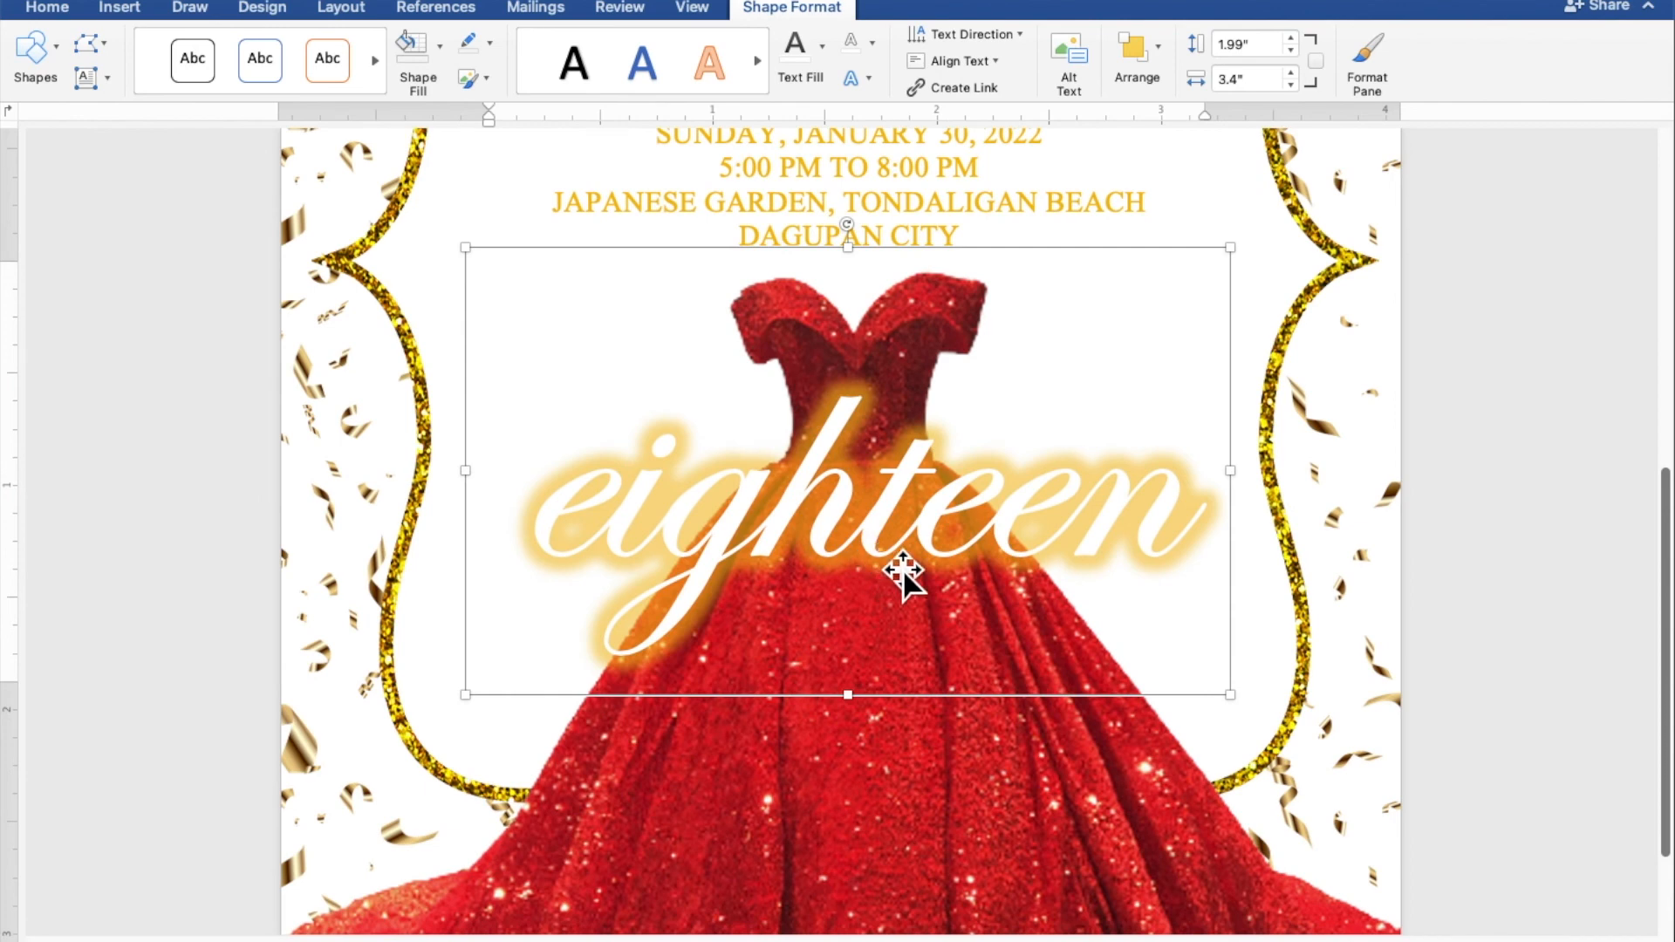
pyautogui.scroll(-6, 904, 571)
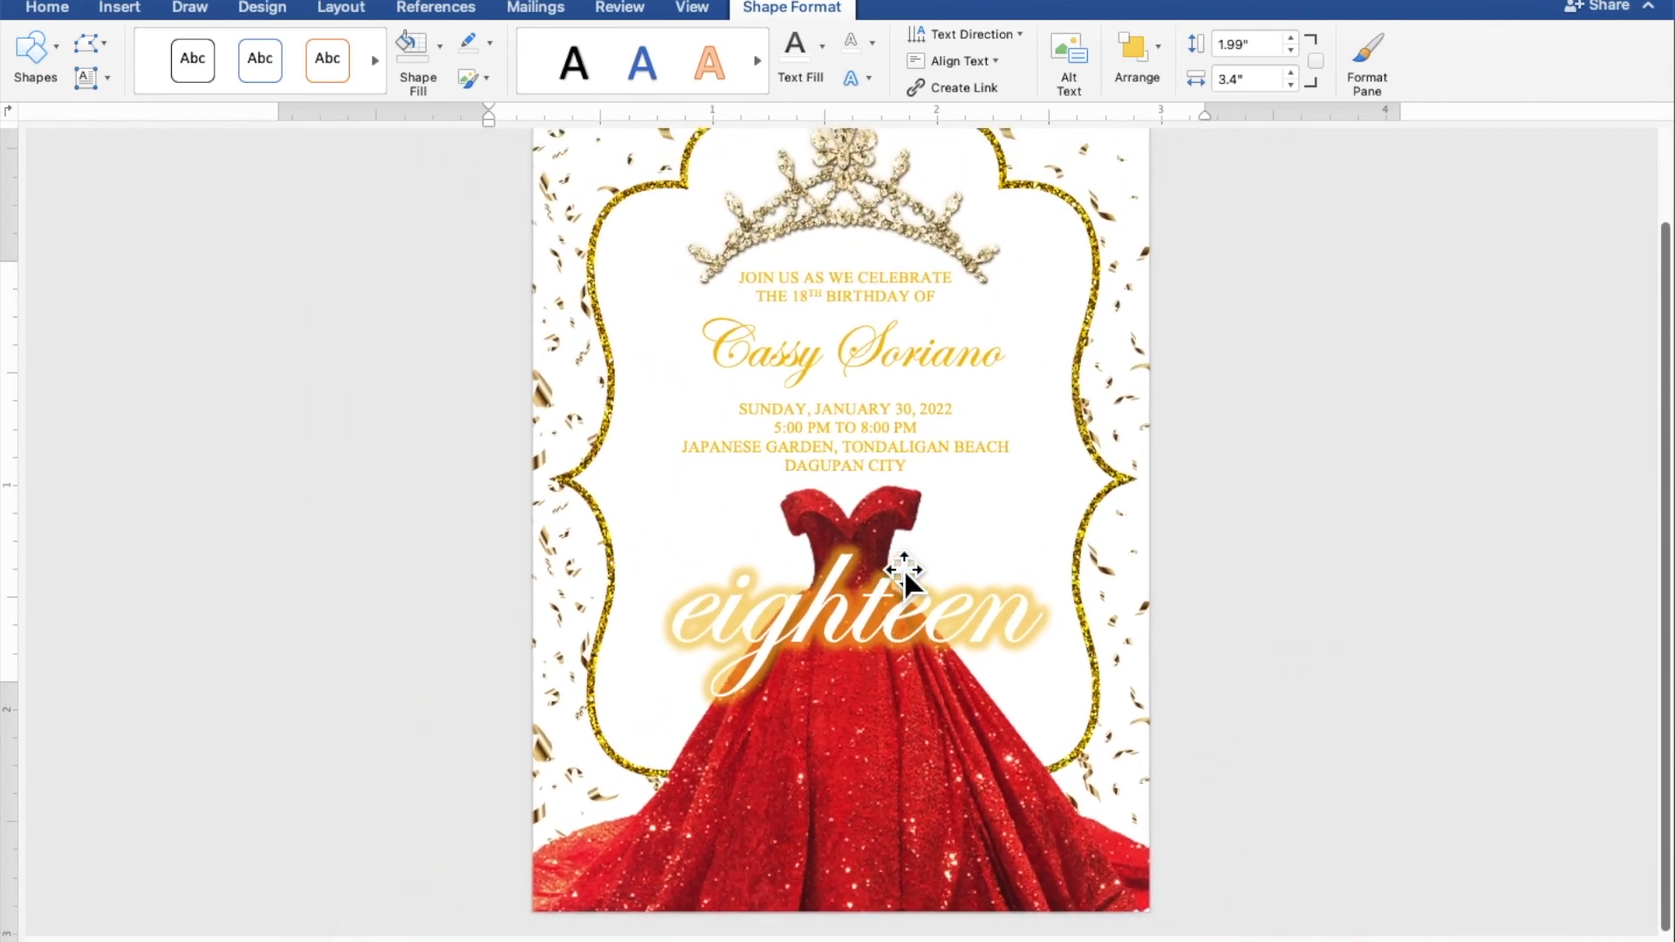
# Step: Deselect the 'eighteen' box so nothing on the invitation is selected
pyautogui.scroll(-4, 904, 571)
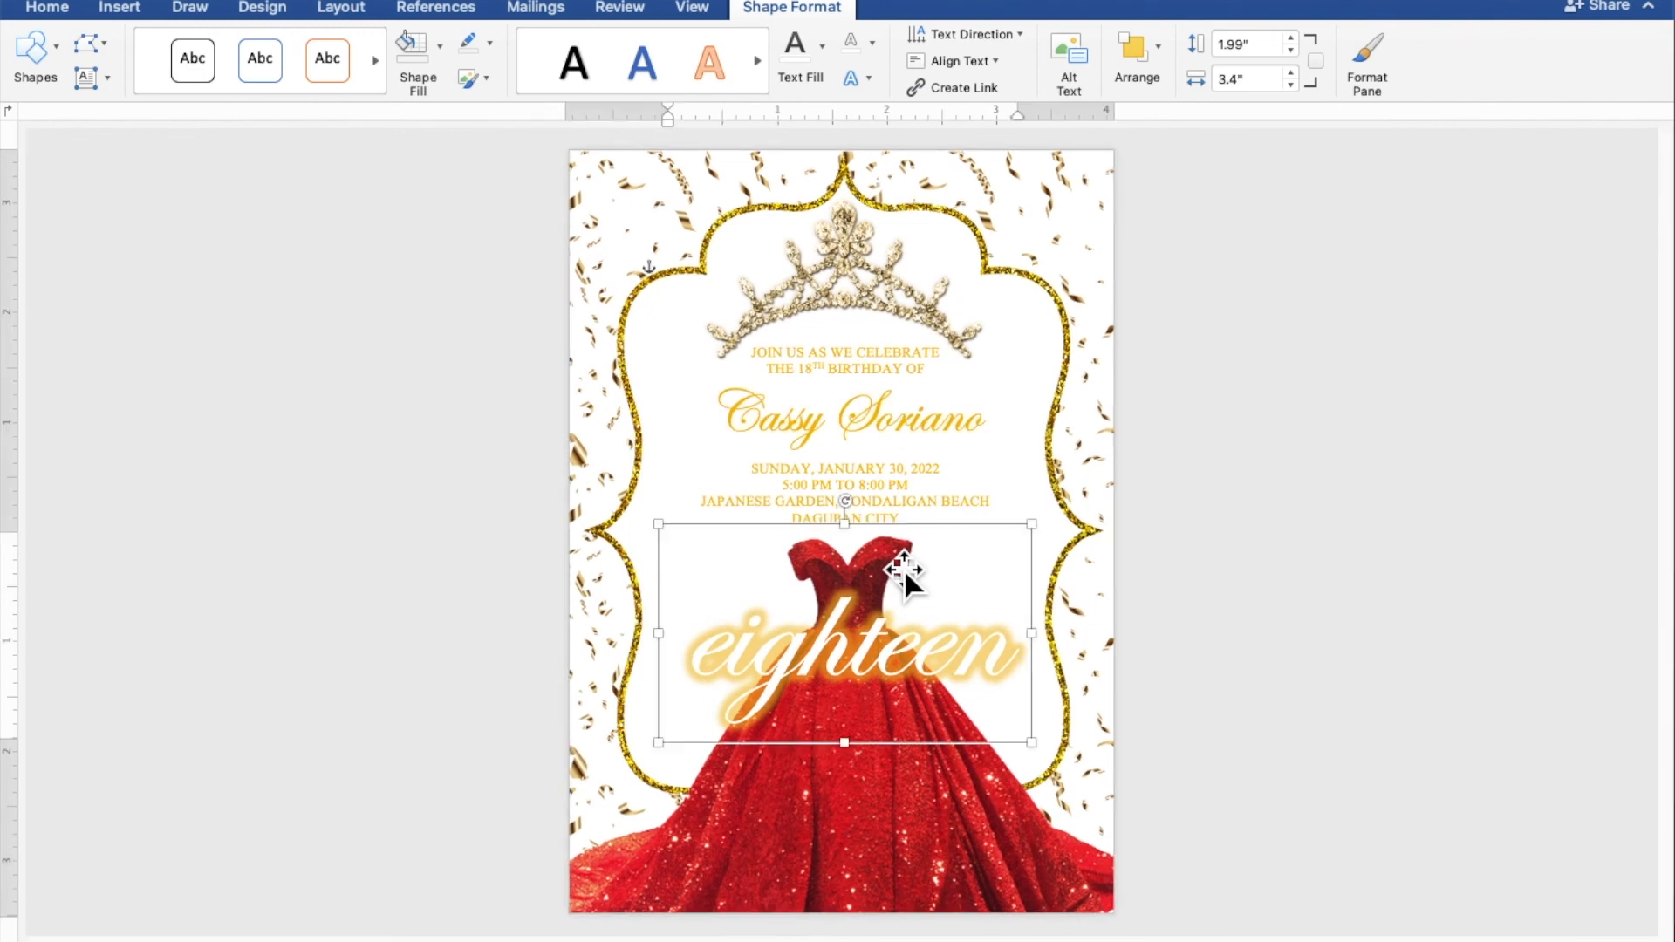
pyautogui.click(1499, 608)
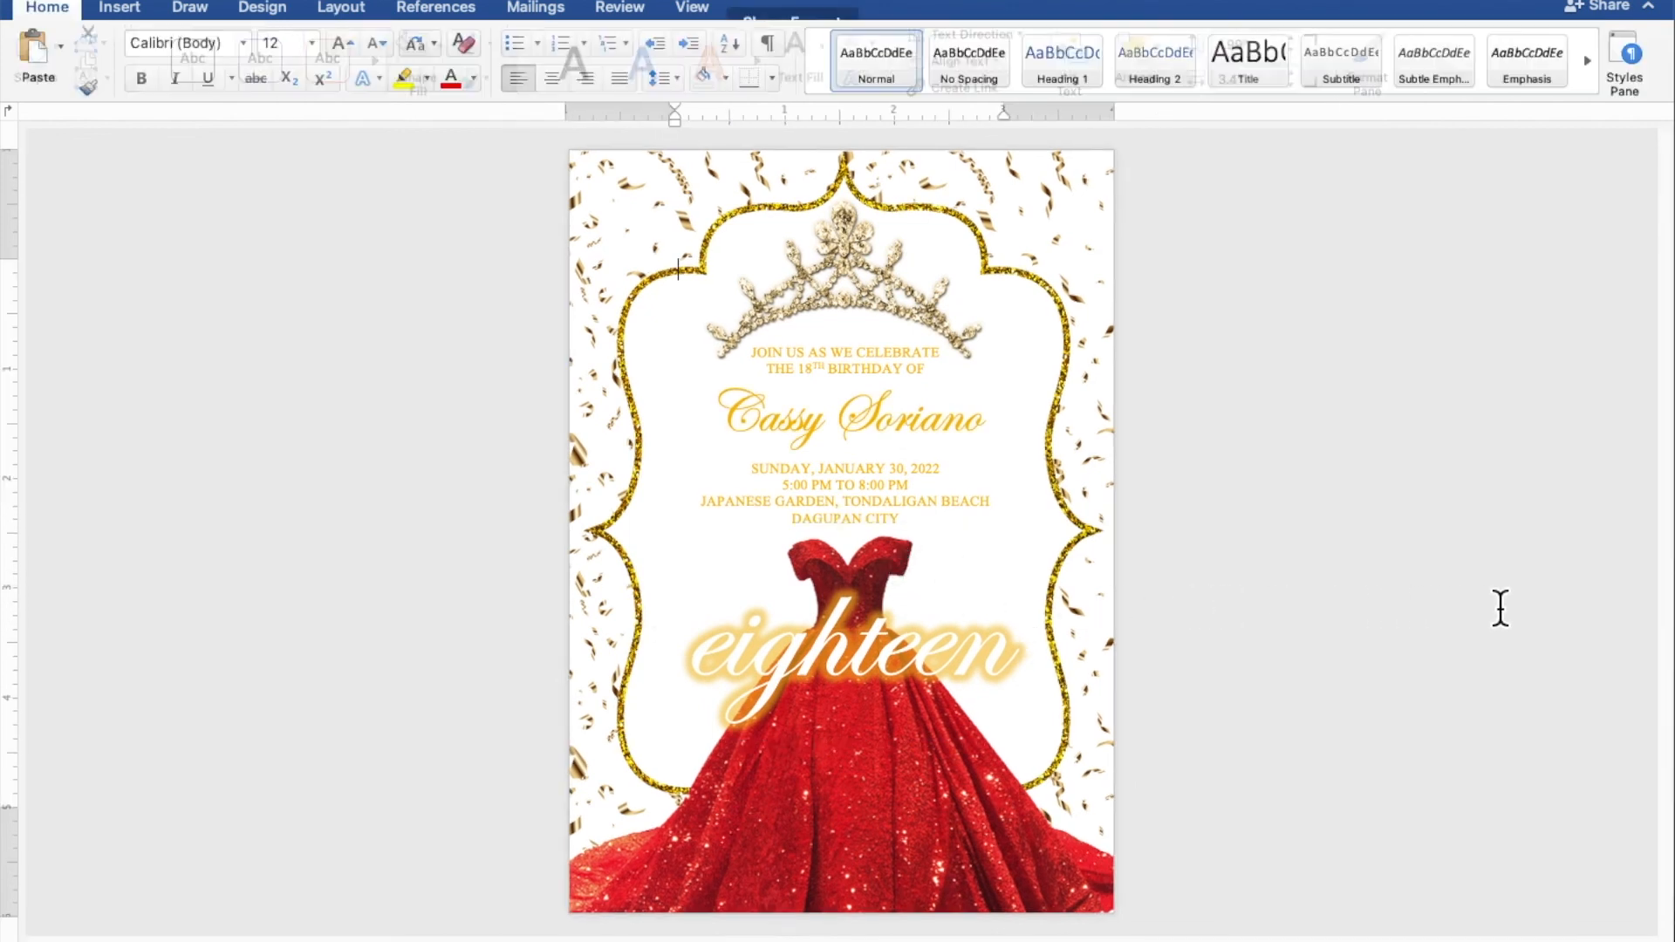